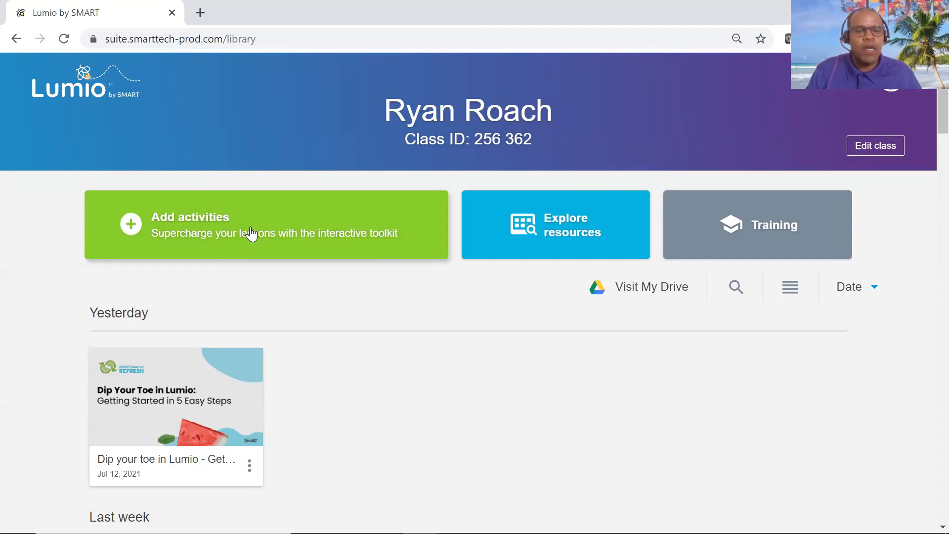
Start adding activities and choose the Goal Setting presentation from Google Drive as the resource to import.
{"action": "left_click", "coordinate": [251, 233]}
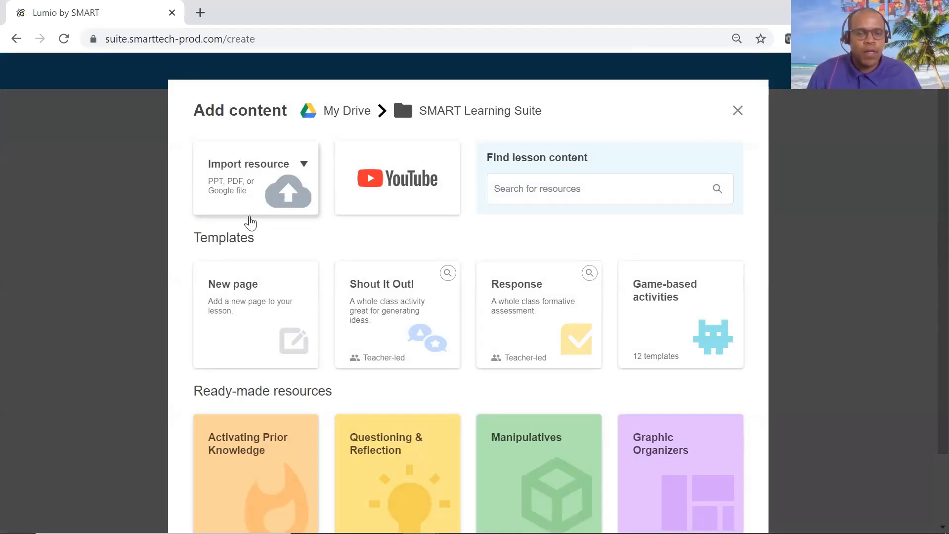
{"action": "left_click", "coordinate": [244, 183]}
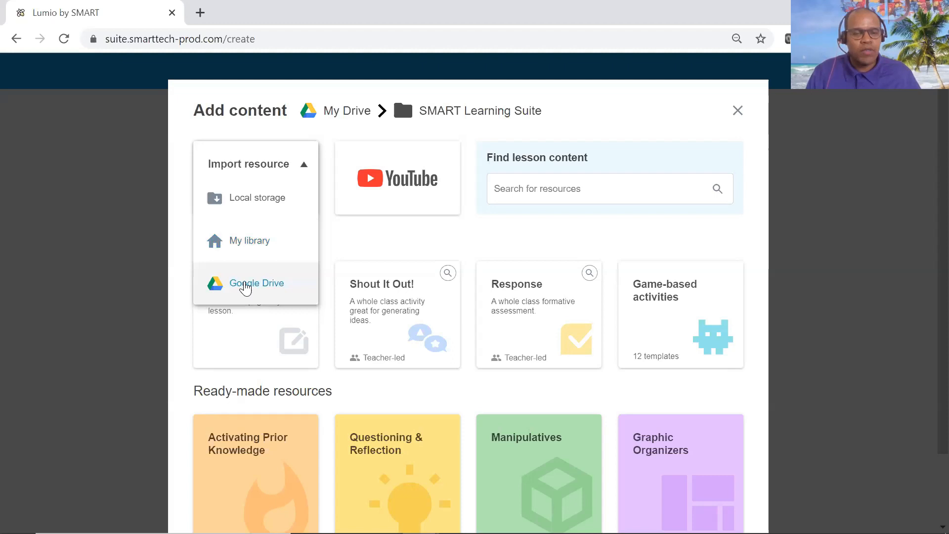
{"action": "left_click", "coordinate": [261, 285]}
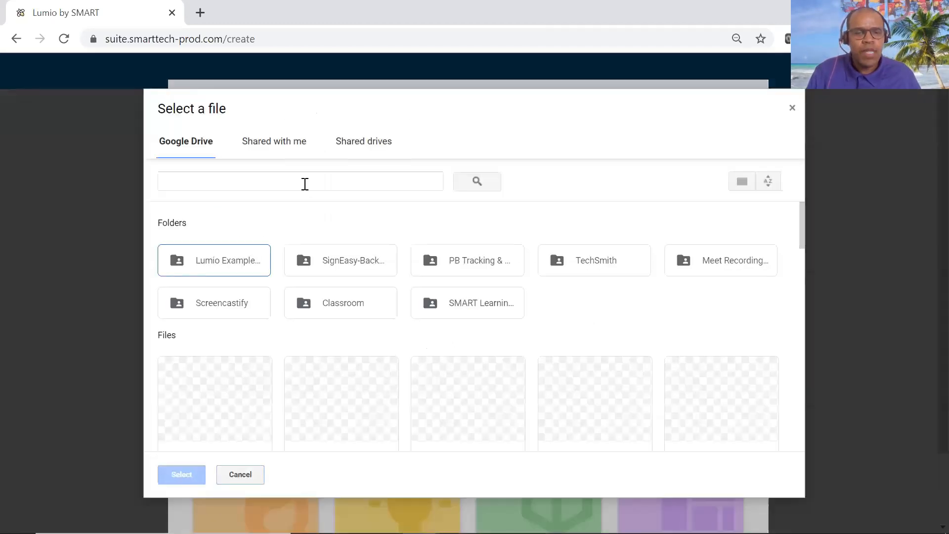
{"action": "left_click", "coordinate": [305, 184]}
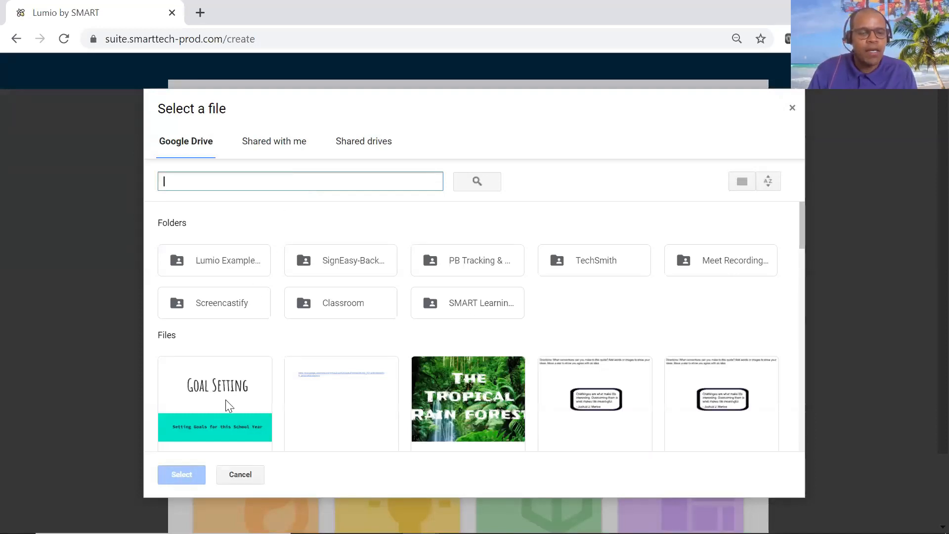
{"action": "scroll", "coordinate": [228, 405], "scroll_direction": "down", "scroll_amount": 2}
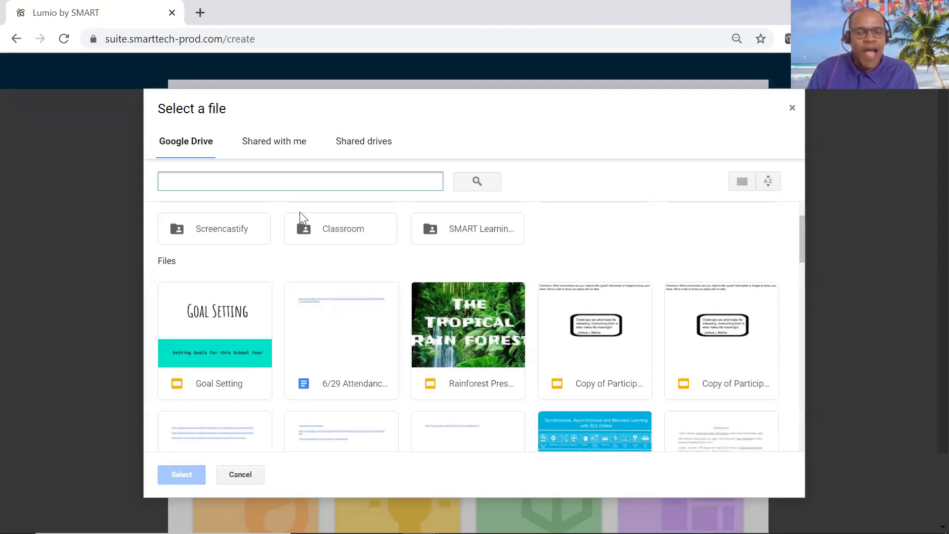
{"action": "left_click", "coordinate": [216, 351]}
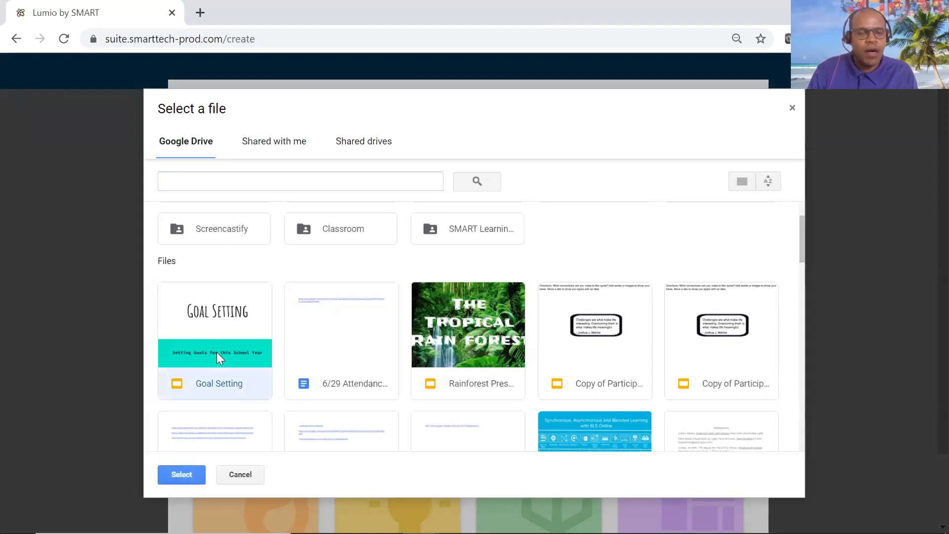
{"action": "left_click", "coordinate": [187, 473]}
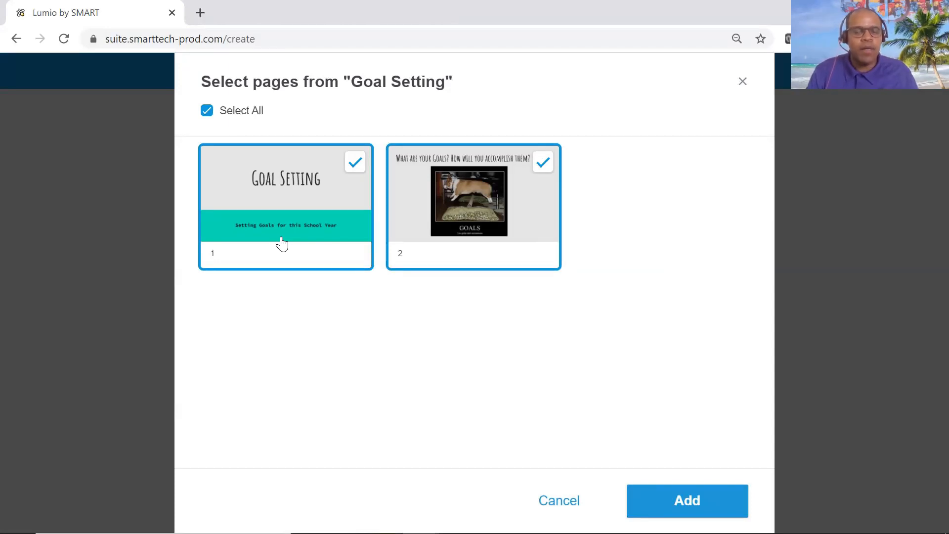
Import both pages of the Goal Setting presentation into a new lesson.
{"action": "left_click", "coordinate": [542, 162]}
{"action": "left_click", "coordinate": [542, 162]}
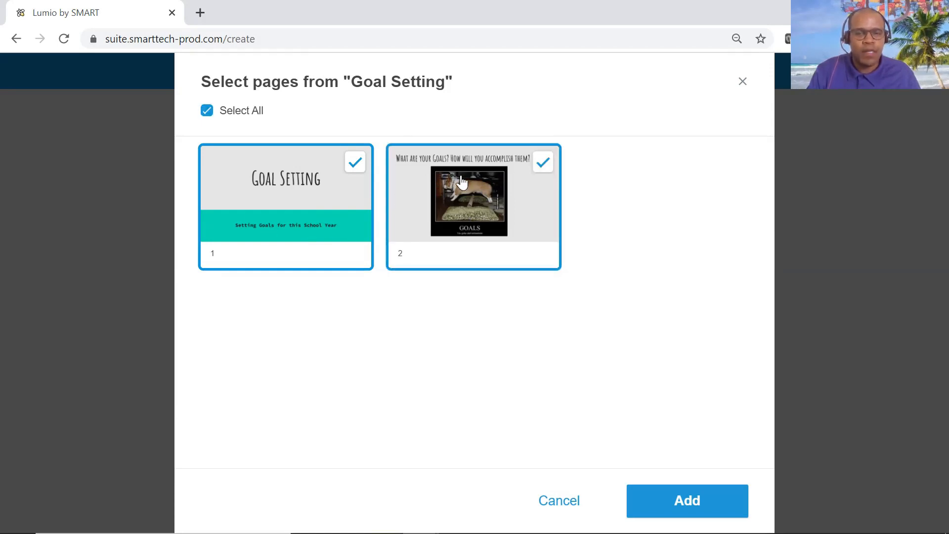
{"action": "left_click", "coordinate": [675, 503]}
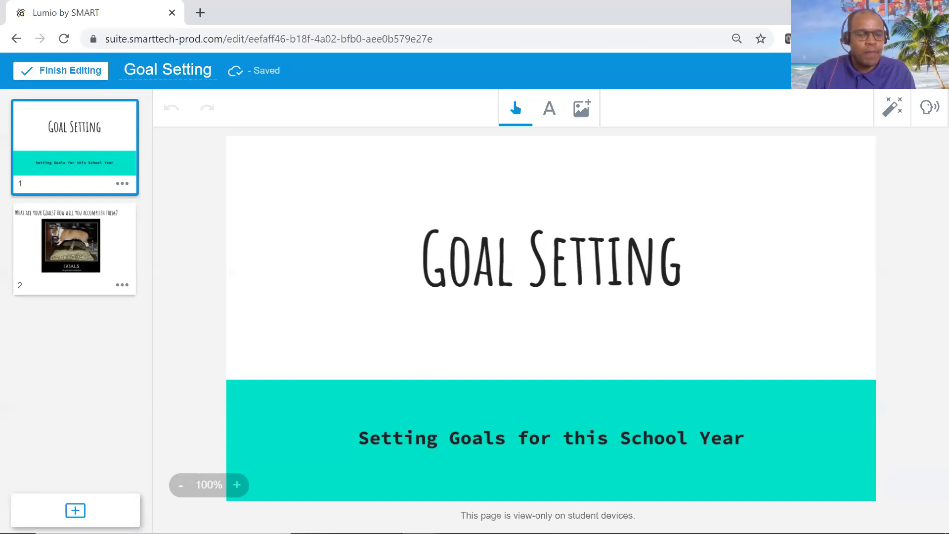
Create a Shout It Out! activity with randomized contributions and the question "Why is goal setting important?".
{"action": "left_click", "coordinate": [76, 510]}
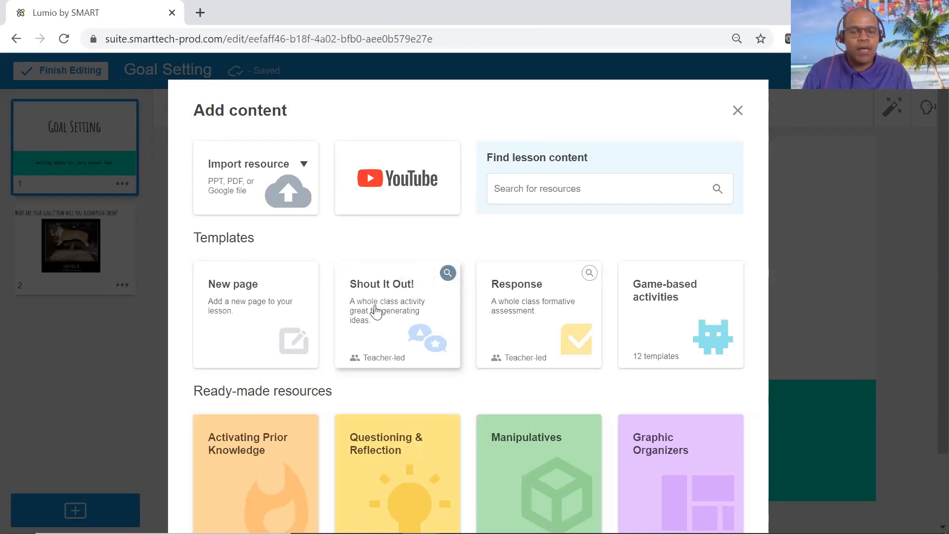
{"action": "left_click", "coordinate": [376, 312]}
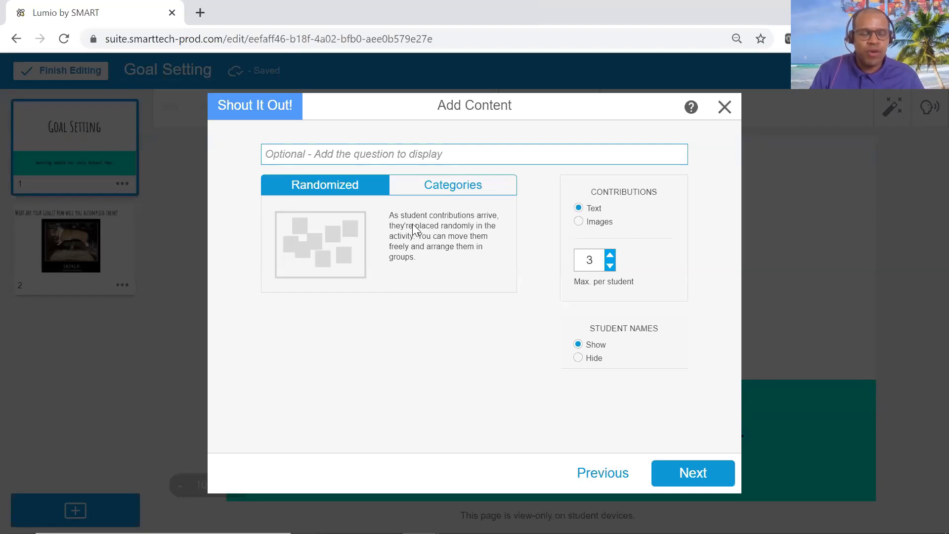
{"action": "left_click", "coordinate": [459, 187]}
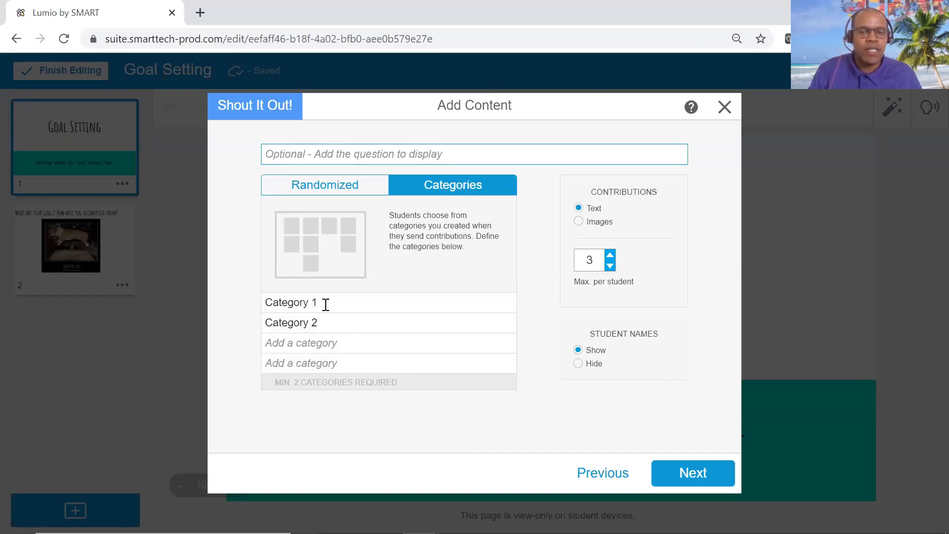
{"action": "left_click", "coordinate": [330, 193]}
{"action": "left_click", "coordinate": [330, 154]}
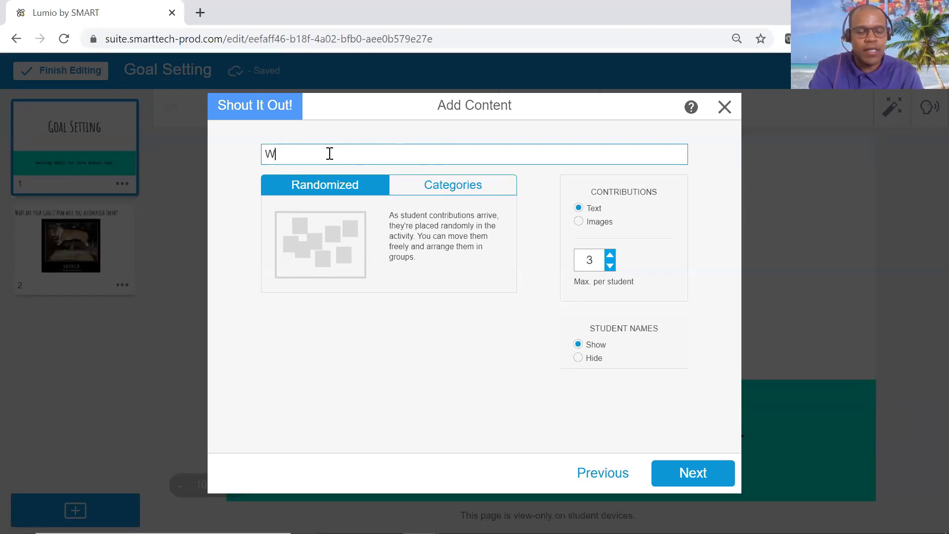
{"action": "type", "text": "al setting "}
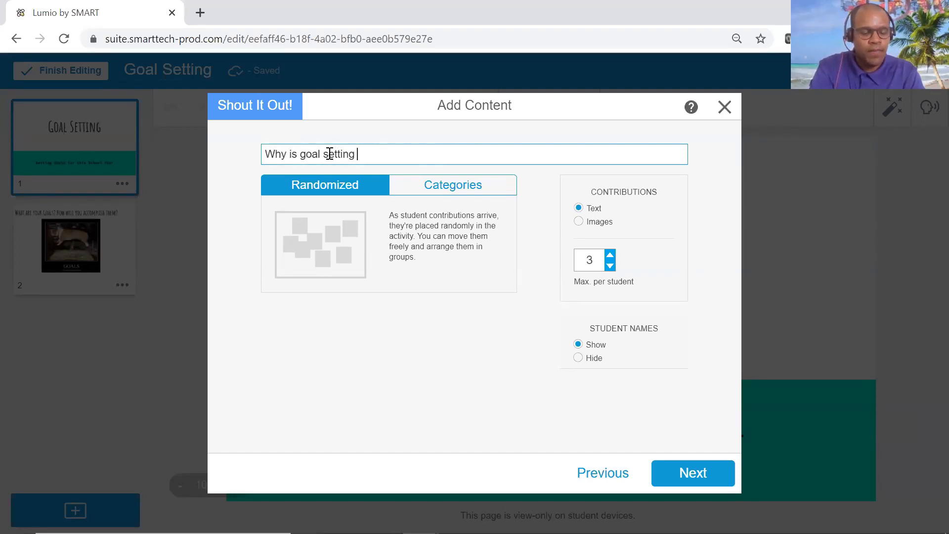
{"action": "type", "text": "important?"}
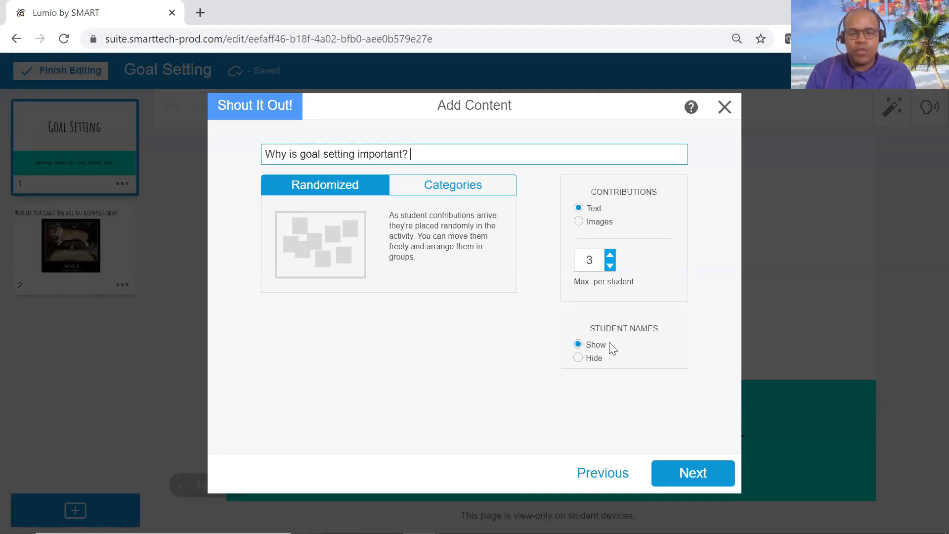
Finish the Shout It Out! activity with student names shown and the Classic theme.
{"action": "left_click", "coordinate": [577, 358]}
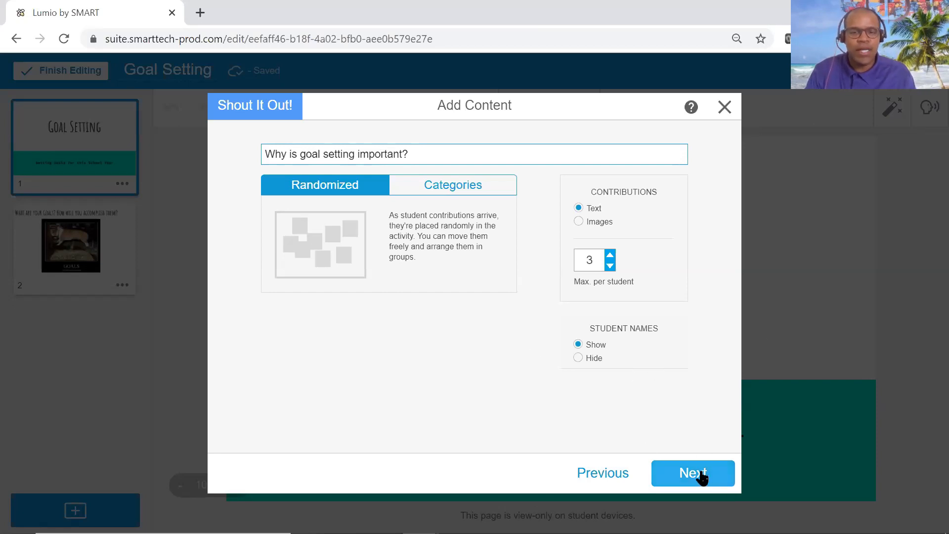
{"action": "left_click", "coordinate": [693, 473]}
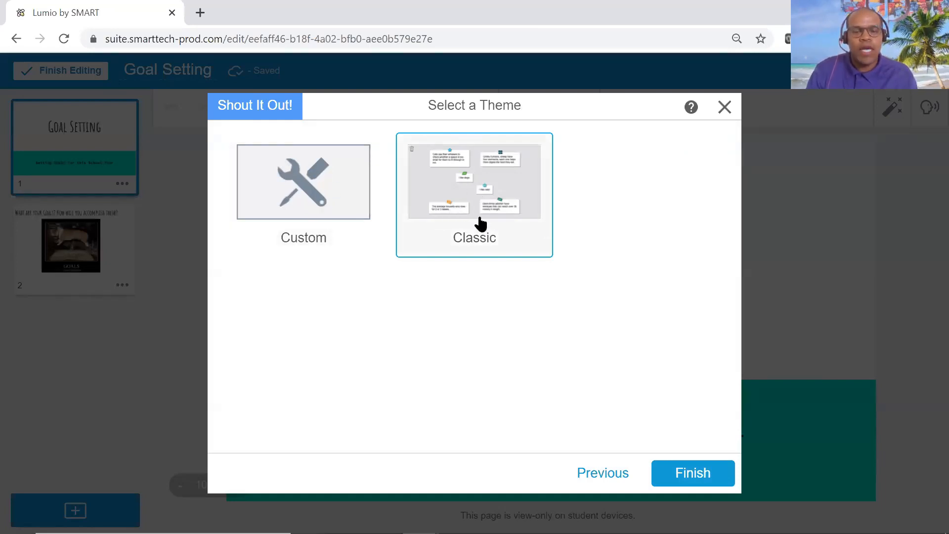
{"action": "left_click", "coordinate": [691, 474]}
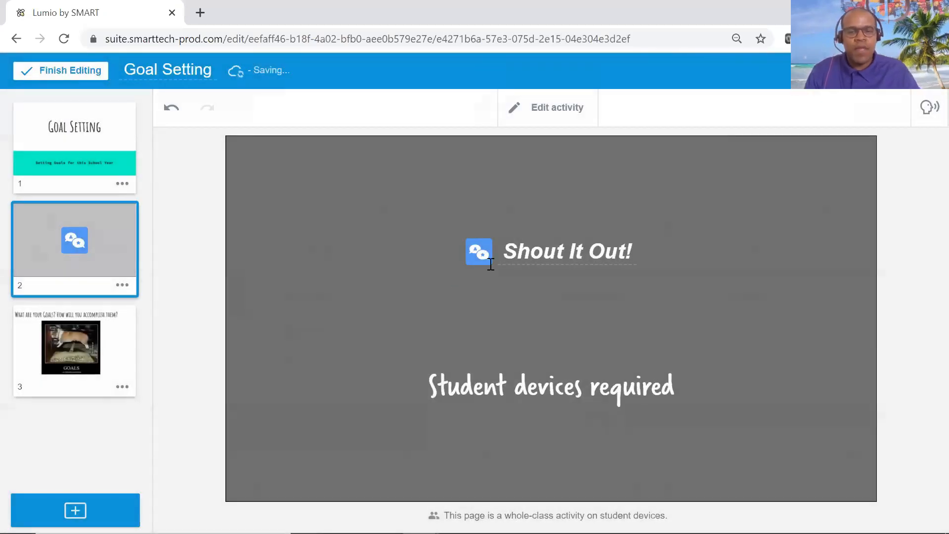
Retitle the activity on page 2 as "Goal Setting Shout It Out!".
{"action": "left_click", "coordinate": [627, 250]}
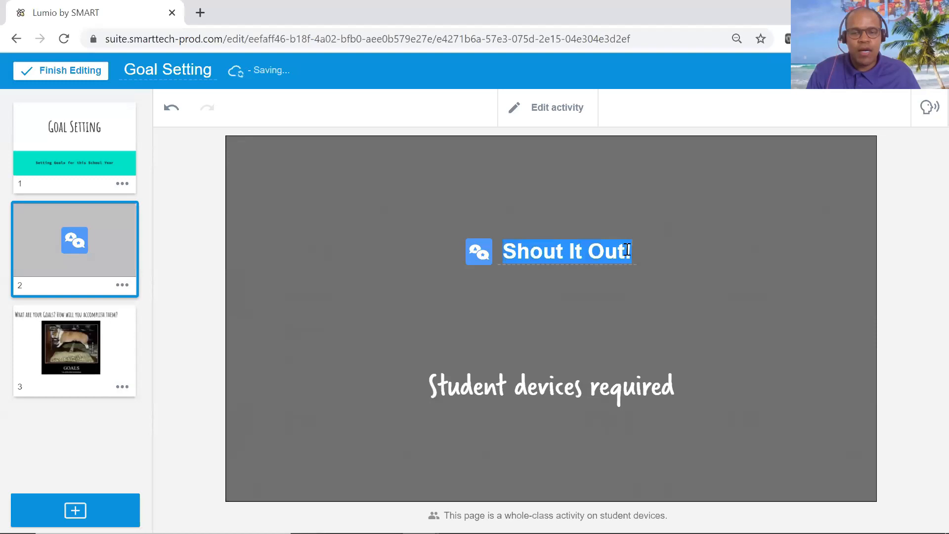
{"action": "left_click", "coordinate": [503, 251]}
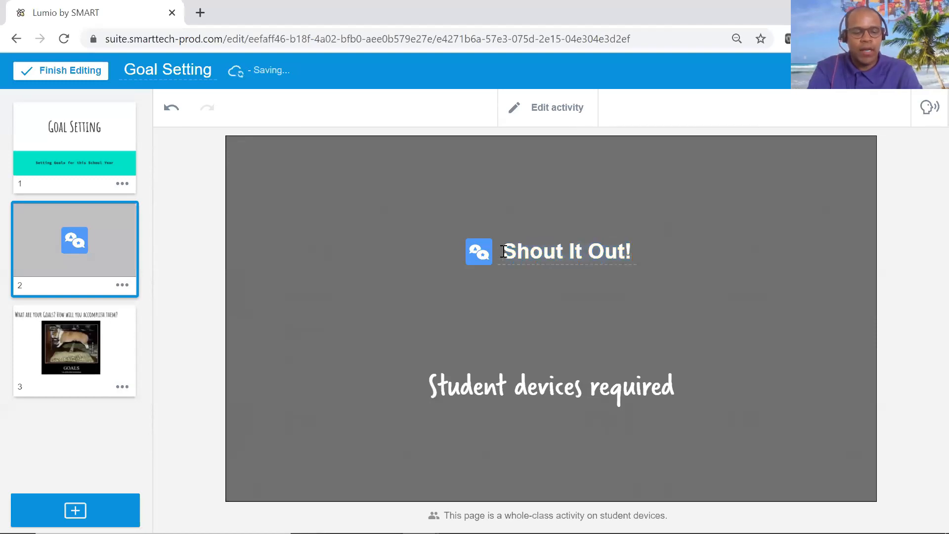
{"action": "type", "text": "Goal S"}
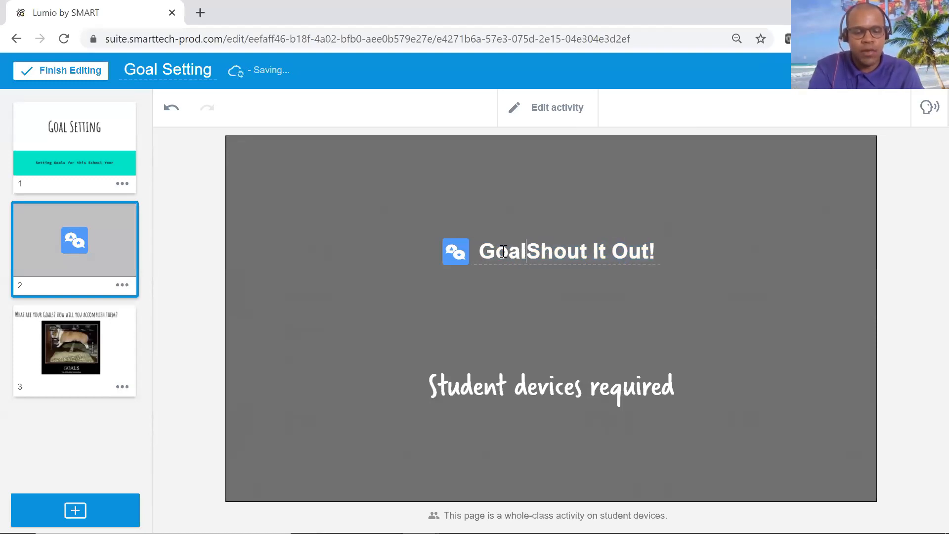
{"action": "type", "text": "etting"}
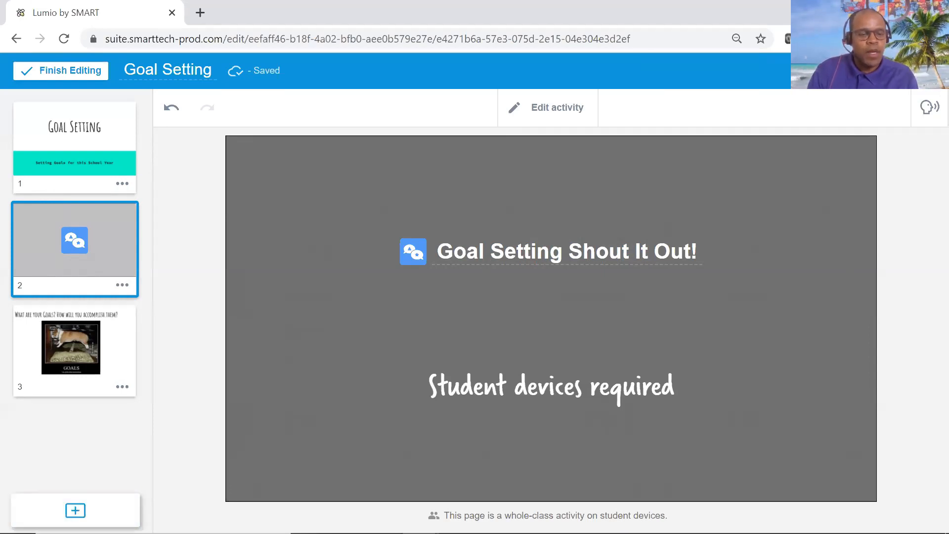
Preview the Match 'Em Up! game-based template and start a new activity from it after page 2.
{"action": "left_click", "coordinate": [75, 510]}
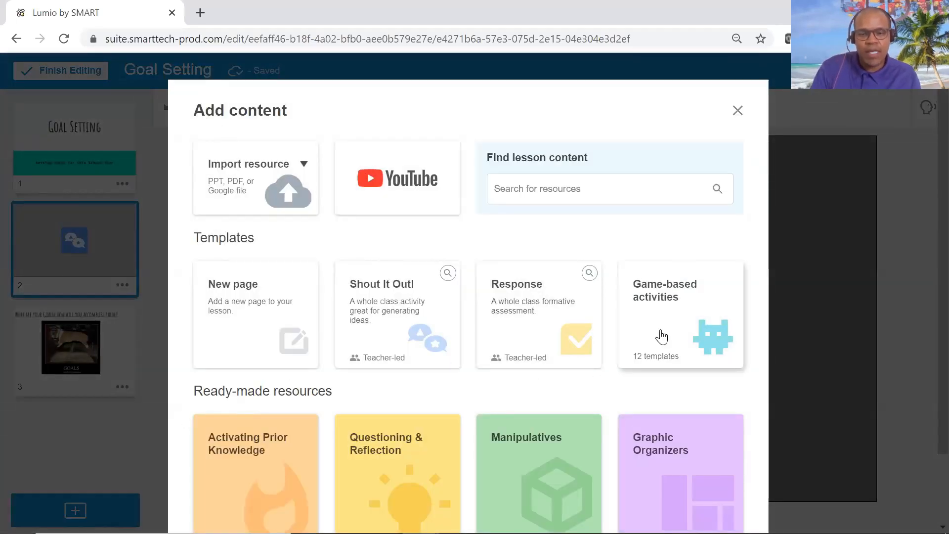
{"action": "left_click", "coordinate": [661, 337]}
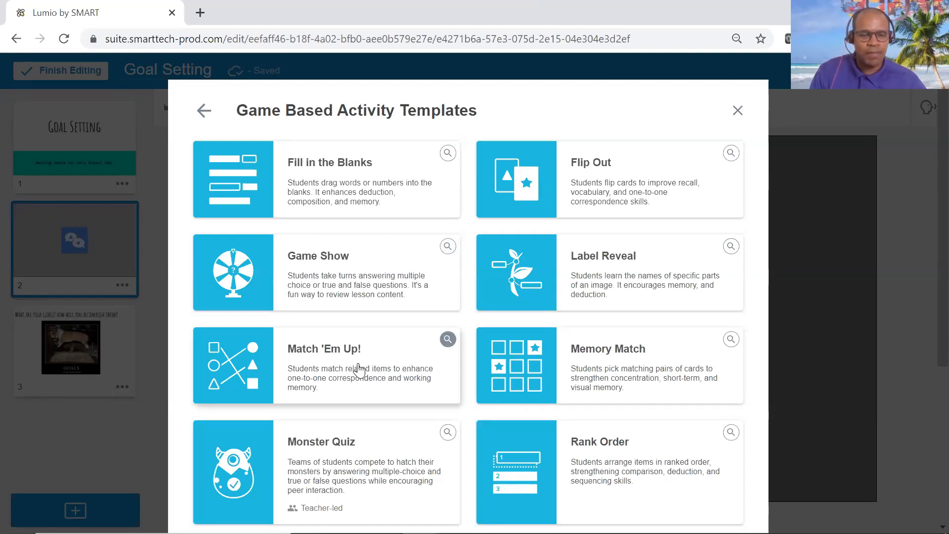
{"action": "left_click", "coordinate": [445, 341]}
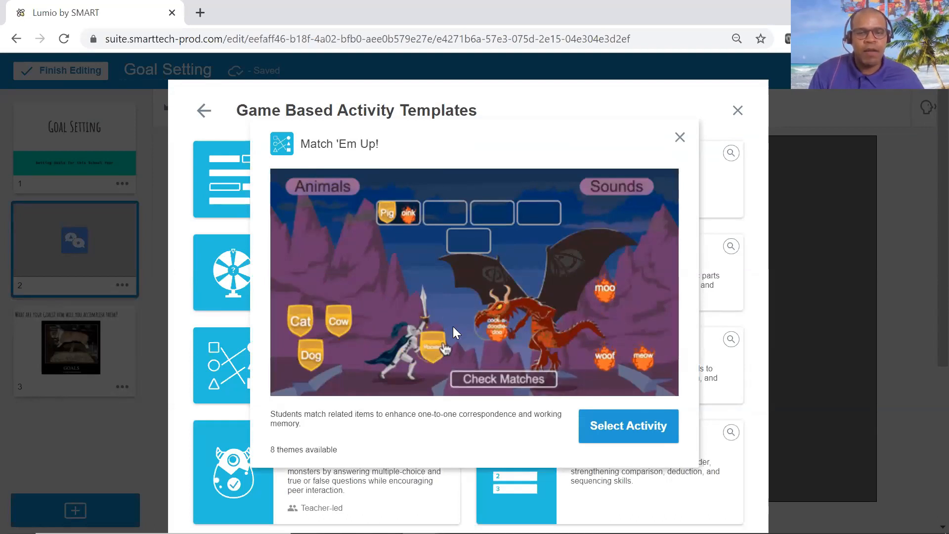
{"action": "left_click", "coordinate": [680, 137]}
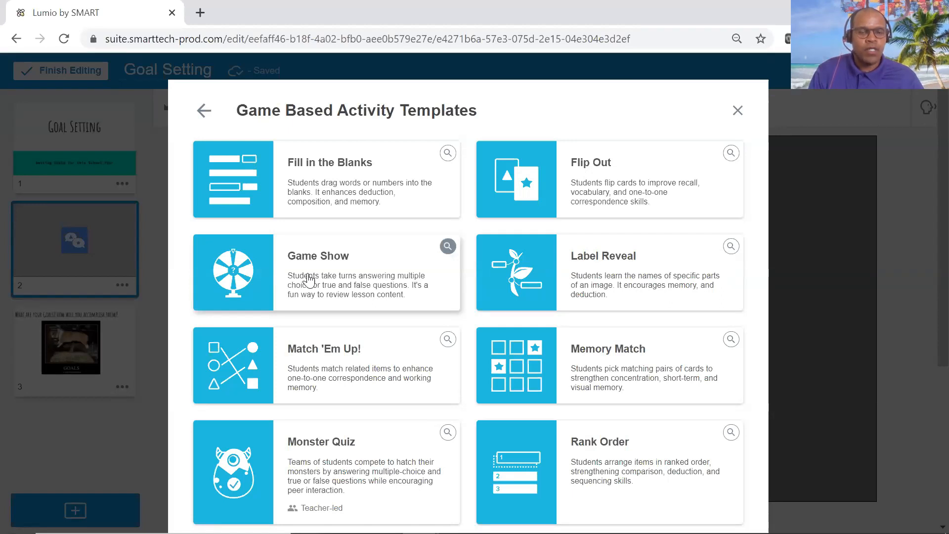
{"action": "left_click", "coordinate": [329, 371]}
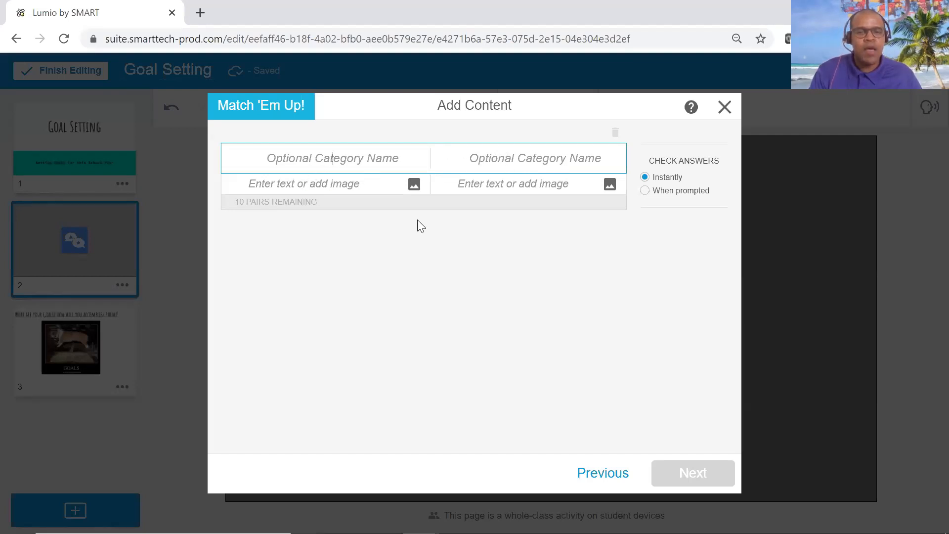
Copy "Specific" from the sticky note into the first item of the first matching pair.
{"action": "mouse_move", "coordinate": [519, 532]}
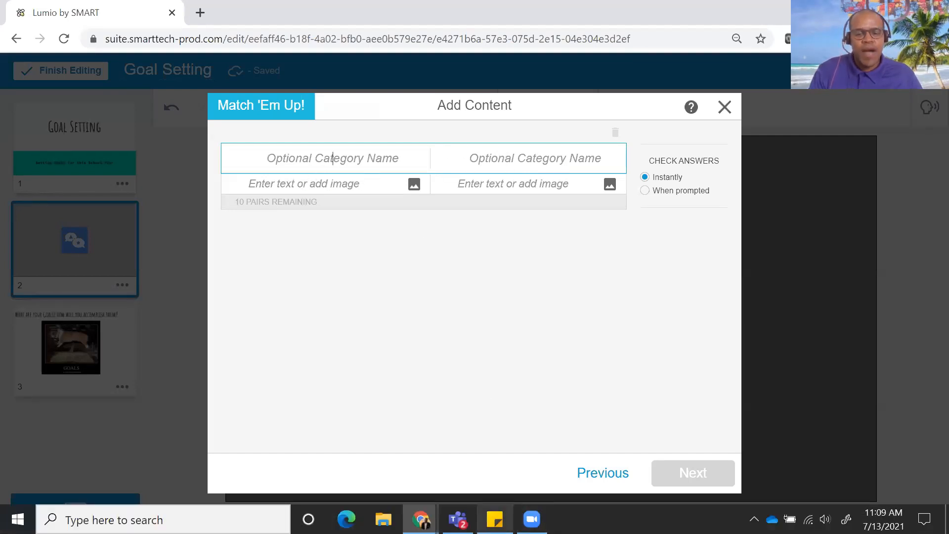
{"action": "left_click", "coordinate": [495, 519]}
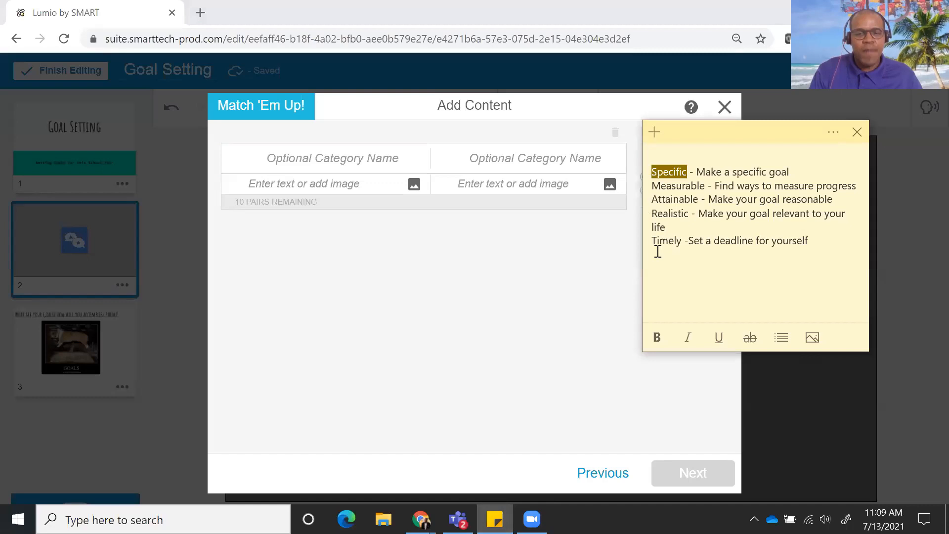
{"action": "right_click", "coordinate": [669, 171]}
{"action": "left_click", "coordinate": [701, 184]}
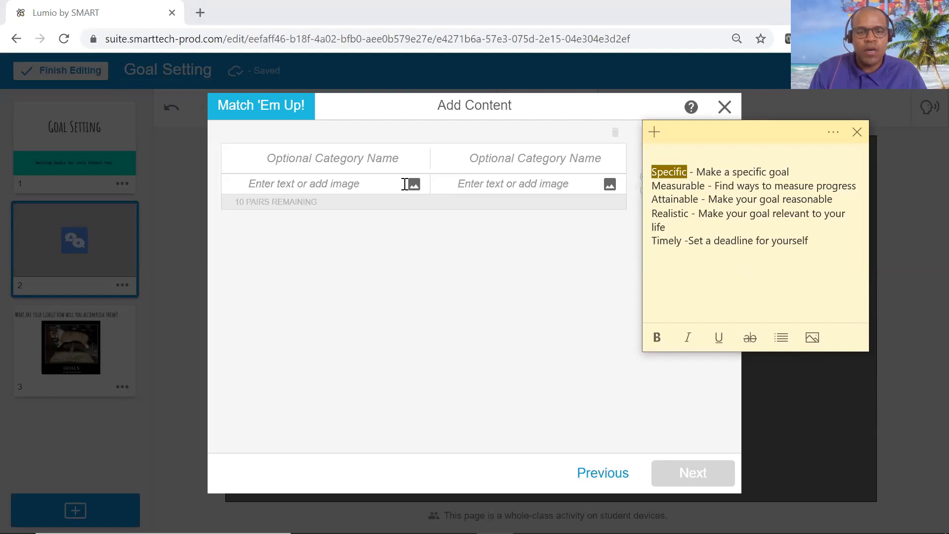
{"action": "right_click", "coordinate": [323, 184]}
{"action": "left_click", "coordinate": [371, 304]}
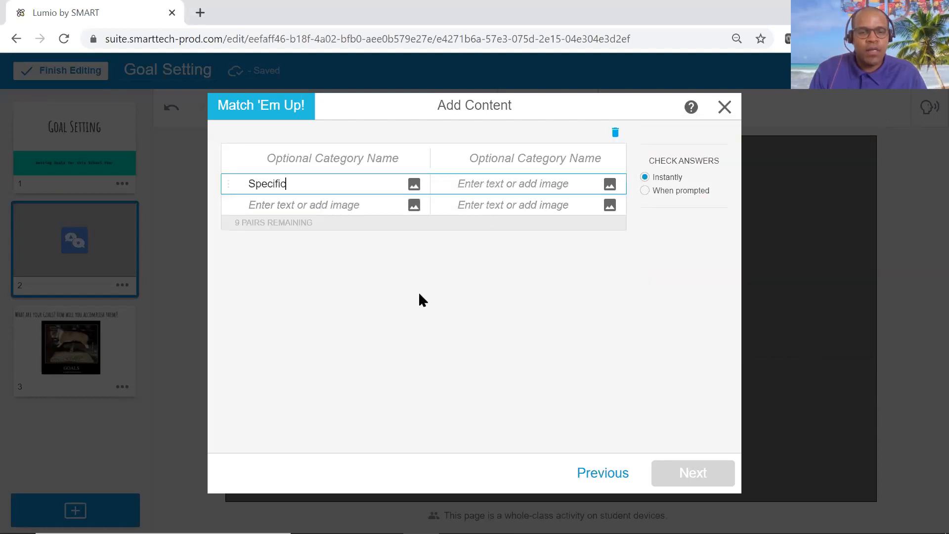
Copy "Make a specific goal" from the sticky note as the match for "Specific".
{"action": "left_click", "coordinate": [494, 519]}
{"action": "left_click_drag", "start_coordinate": [795, 172], "coordinate": [711, 166]}
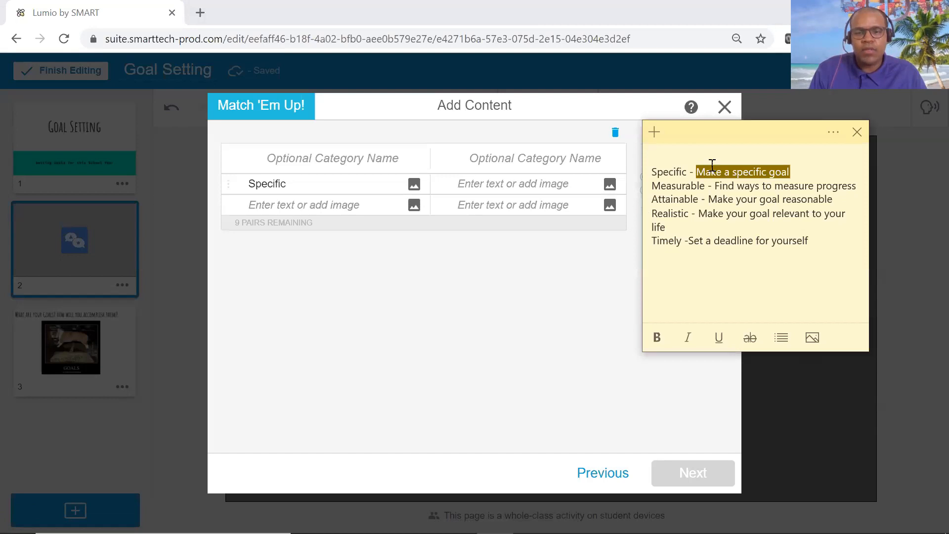
{"action": "right_click", "coordinate": [712, 166]}
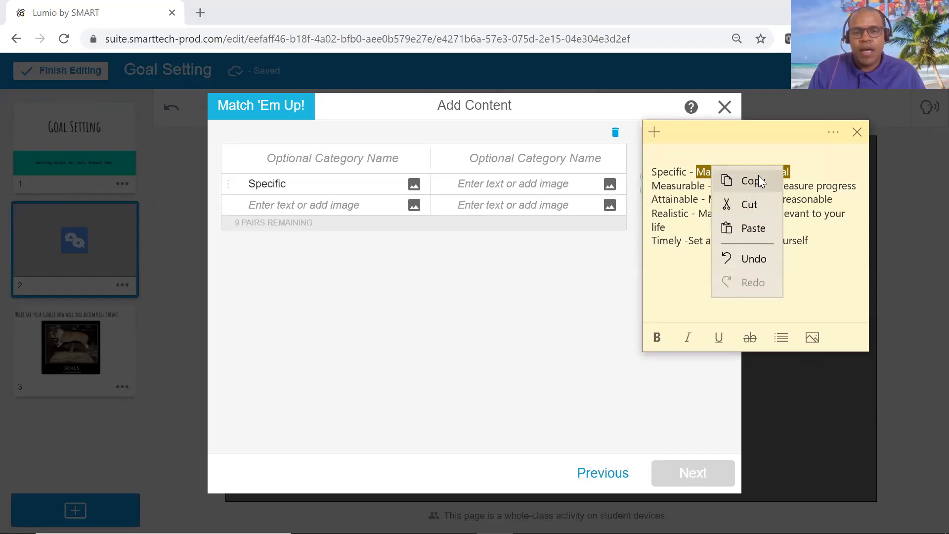
{"action": "left_click", "coordinate": [755, 180]}
{"action": "left_click", "coordinate": [527, 181]}
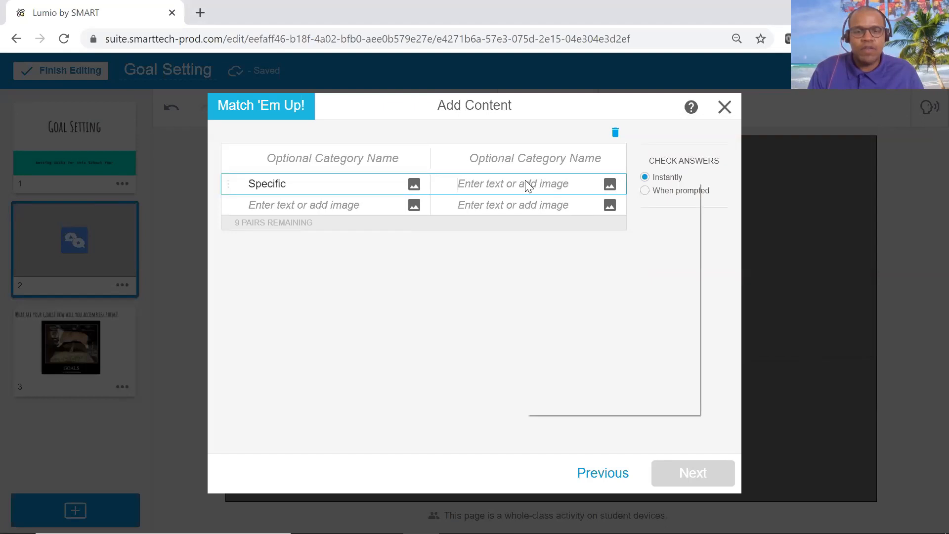
{"action": "right_click", "coordinate": [526, 181]}
{"action": "left_click", "coordinate": [569, 298]}
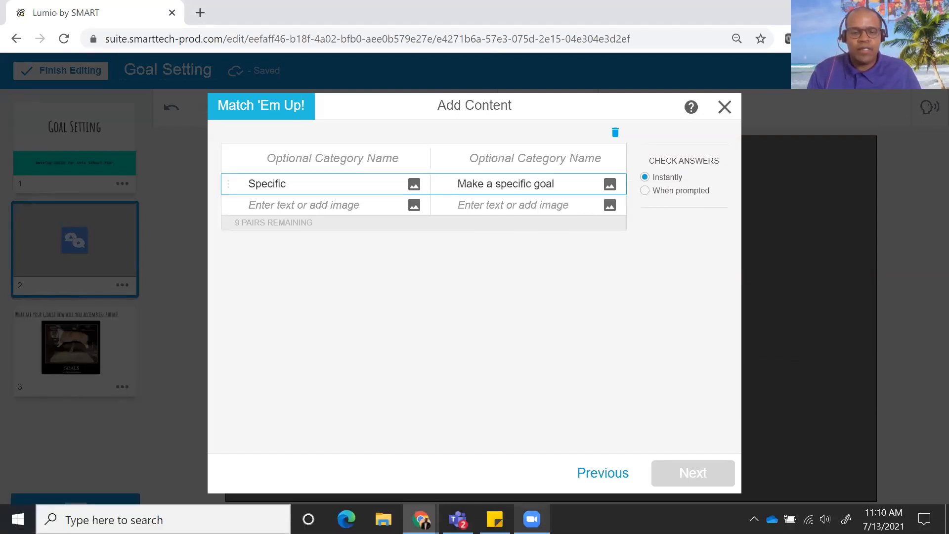
Copy "Measurable" from the sticky note into the first item of the second matching pair.
{"action": "left_click", "coordinate": [510, 523]}
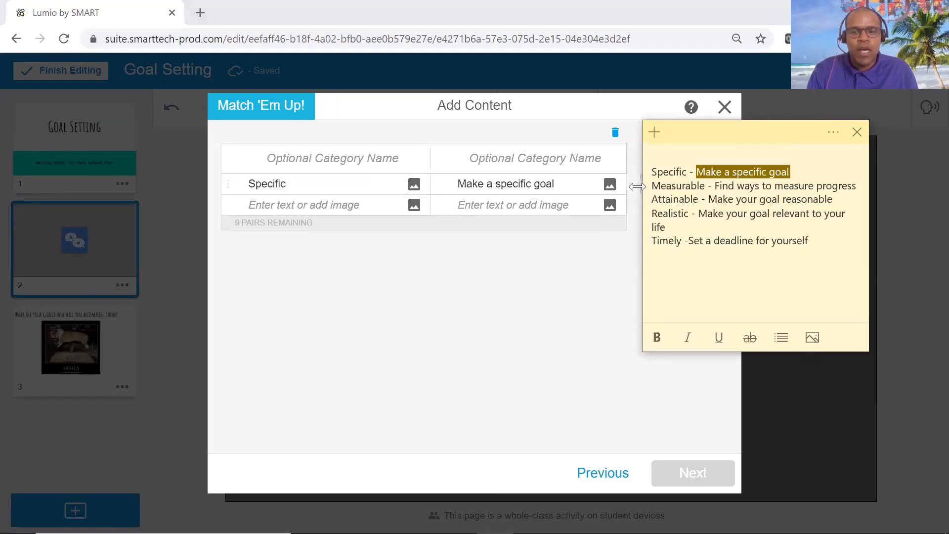
{"action": "left_click_drag", "start_coordinate": [651, 186], "coordinate": [707, 186]}
{"action": "right_click", "coordinate": [685, 185]}
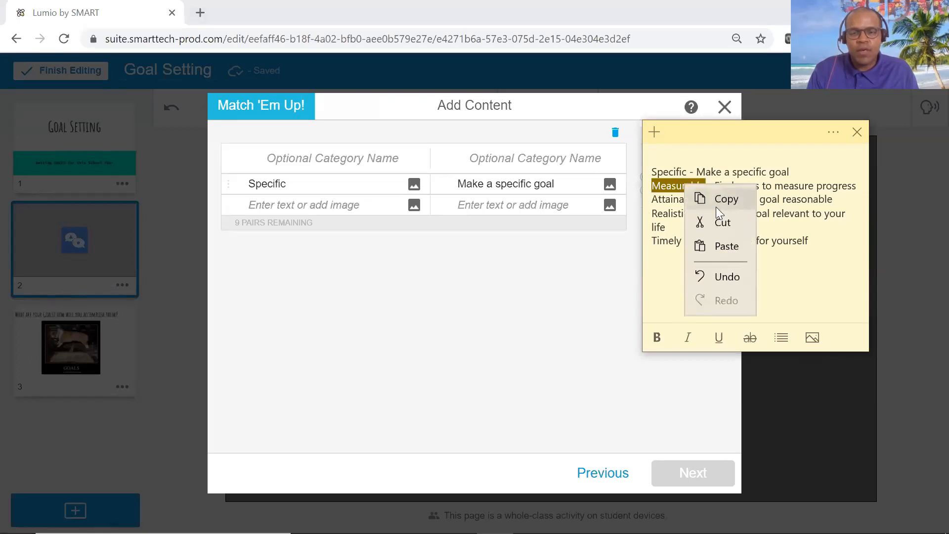
{"action": "left_click", "coordinate": [725, 199]}
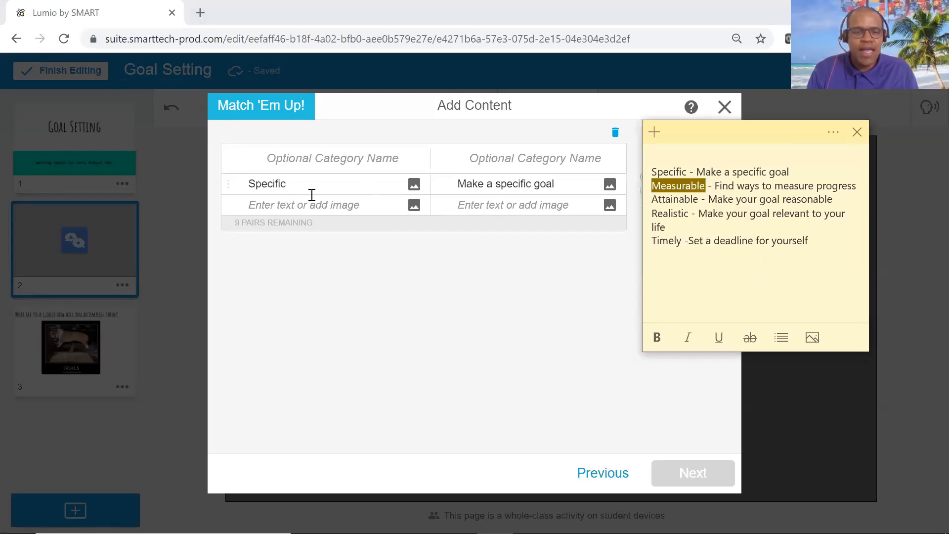
{"action": "right_click", "coordinate": [284, 203]}
{"action": "left_click", "coordinate": [328, 324]}
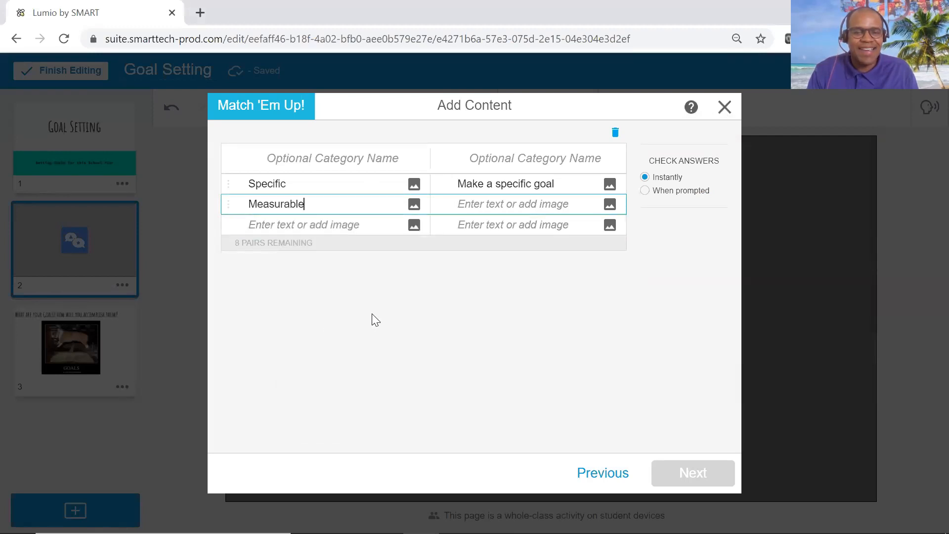
Copy "Find ways to measure progress" from the sticky note as the match for "Measurable".
{"action": "left_click", "coordinate": [494, 519]}
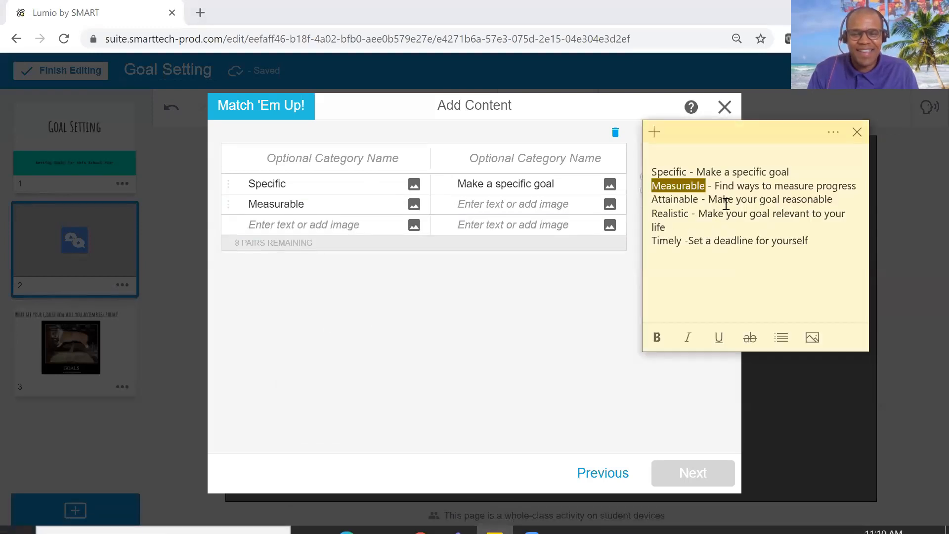
{"action": "left_click_drag", "start_coordinate": [712, 186], "coordinate": [858, 186]}
{"action": "right_click", "coordinate": [839, 184]}
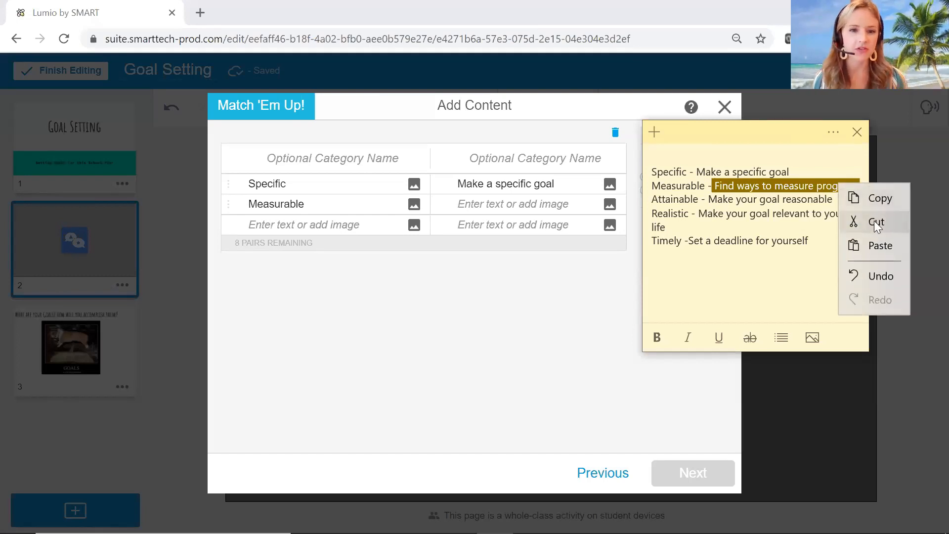
{"action": "left_click", "coordinate": [870, 199]}
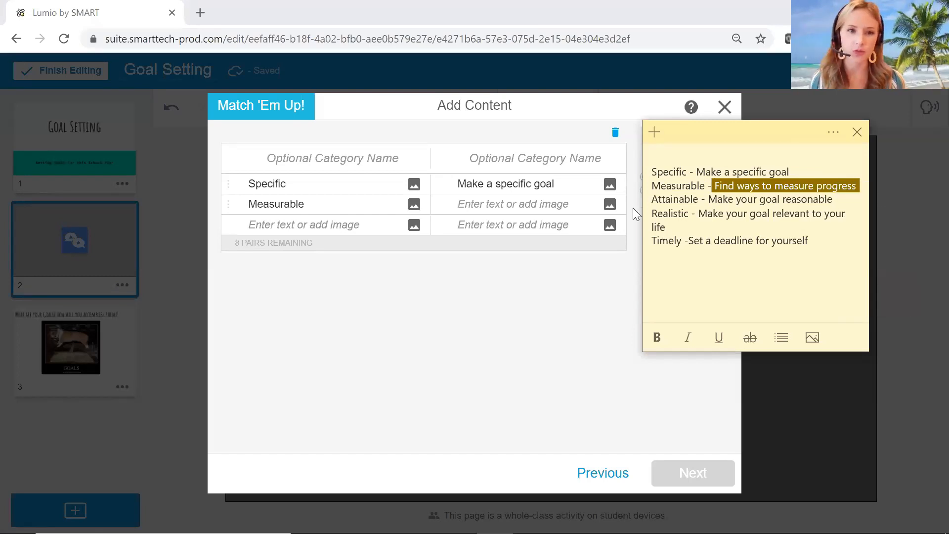
{"action": "right_click", "coordinate": [489, 203]}
{"action": "left_click", "coordinate": [534, 320]}
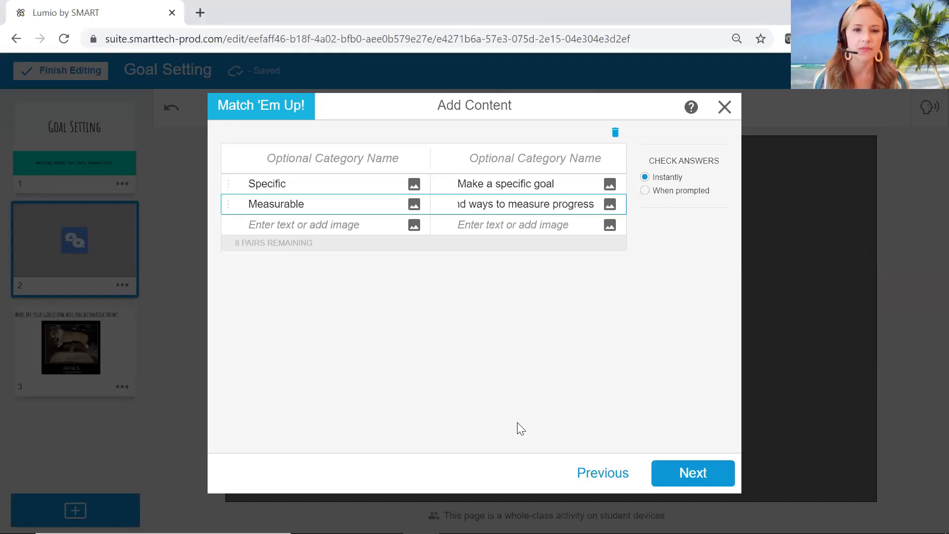
Copy "Attainable" from the sticky note into the first item of the third matching pair.
{"action": "left_click", "coordinate": [495, 528]}
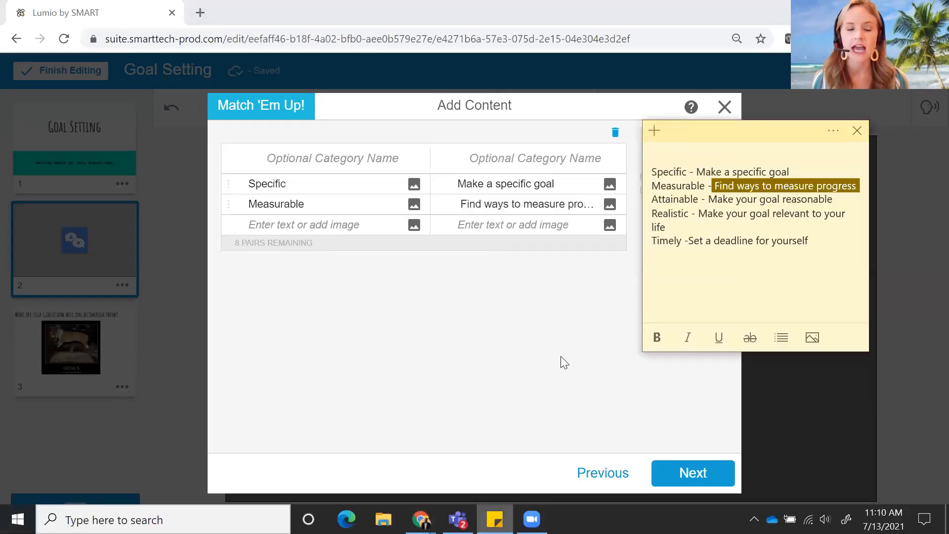
{"action": "left_click_drag", "start_coordinate": [651, 199], "coordinate": [702, 200]}
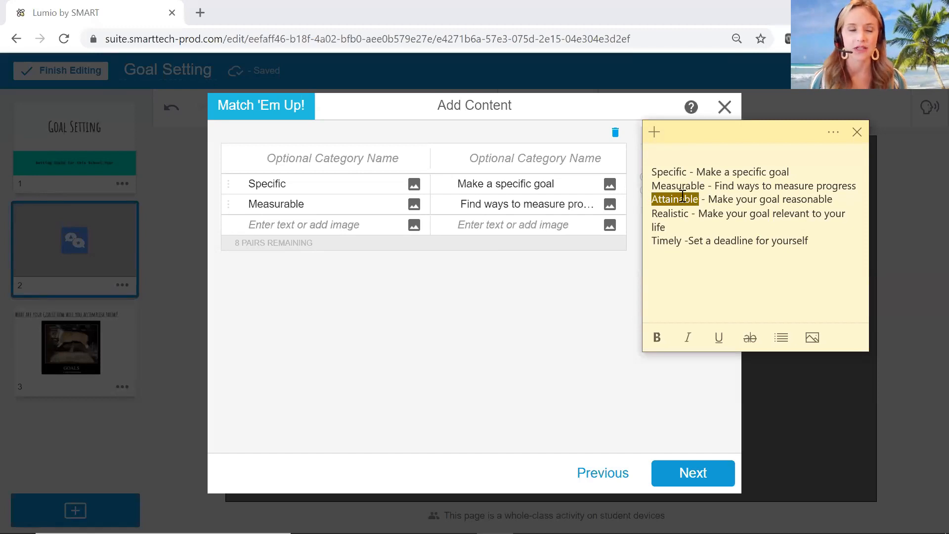
{"action": "right_click", "coordinate": [683, 198]}
{"action": "left_click", "coordinate": [733, 217]}
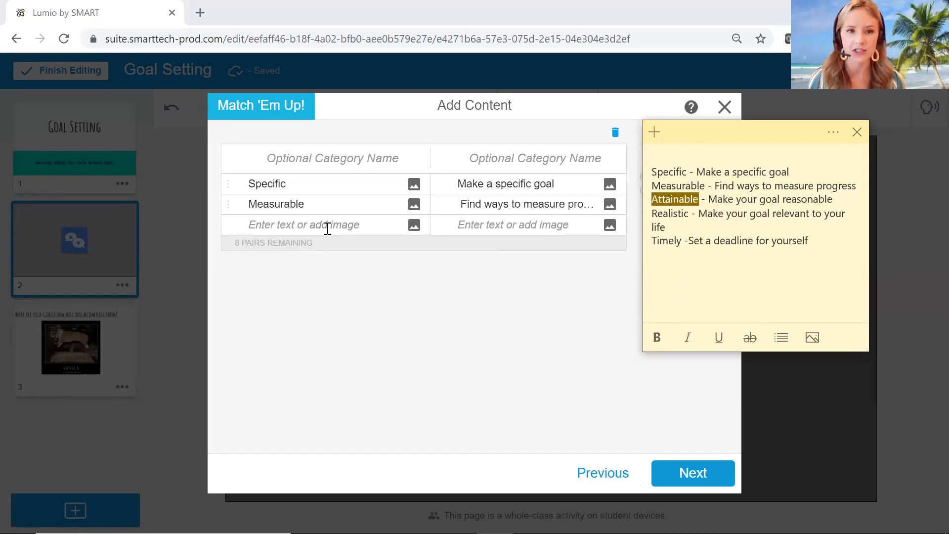
{"action": "right_click", "coordinate": [285, 225]}
{"action": "left_click", "coordinate": [338, 341]}
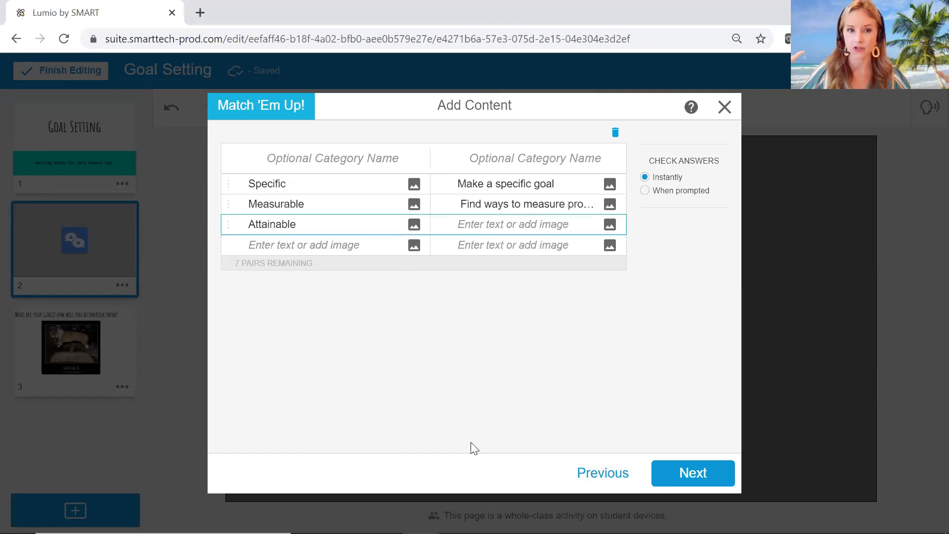
Copy "Make your goal reasonable" from the sticky note as the match for "Attainable".
{"action": "left_click", "coordinate": [495, 522]}
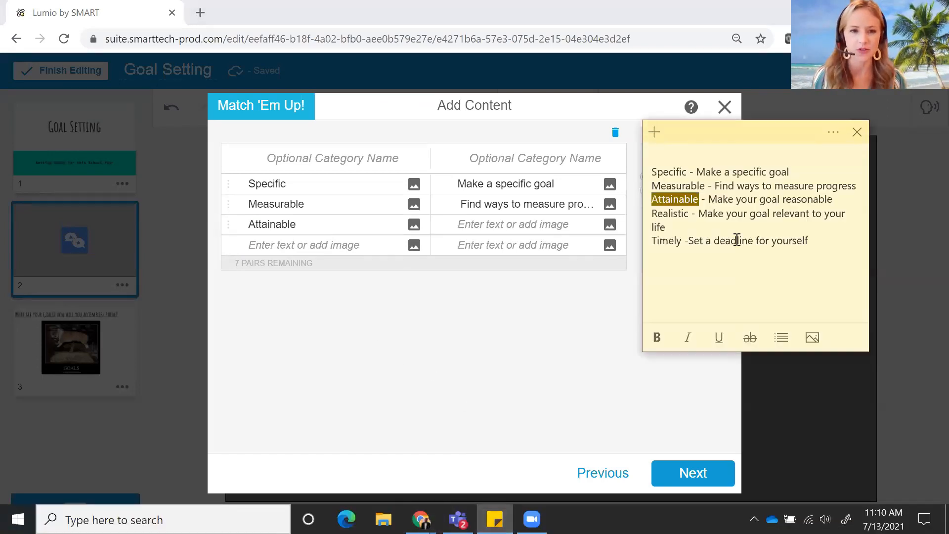
{"action": "left_click_drag", "start_coordinate": [710, 198], "coordinate": [820, 199]}
{"action": "right_click", "coordinate": [820, 199]}
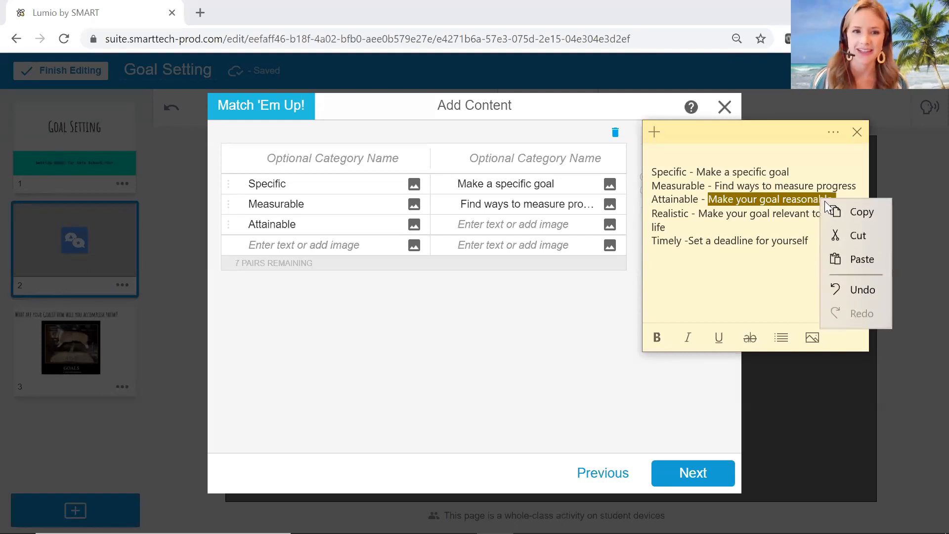
{"action": "left_click", "coordinate": [841, 212]}
{"action": "left_click", "coordinate": [505, 227]}
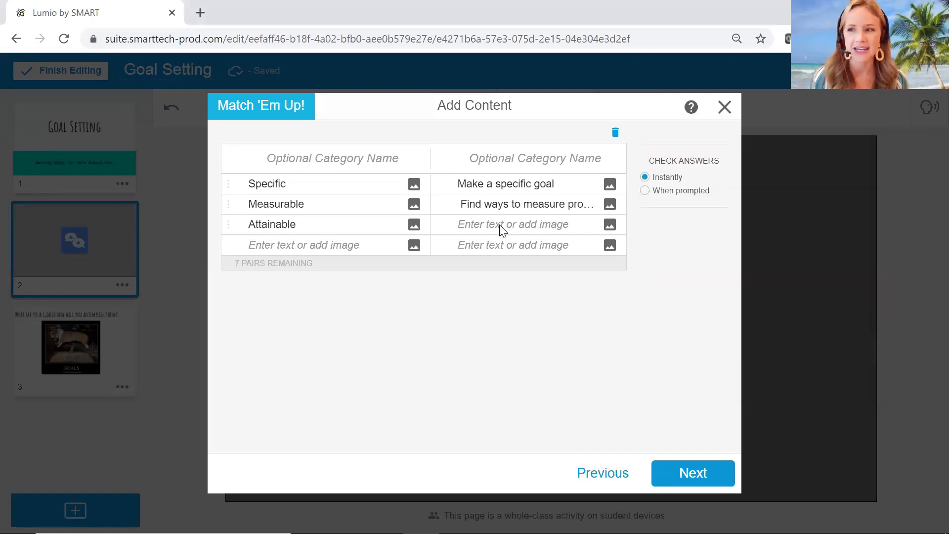
{"action": "right_click", "coordinate": [501, 229]}
{"action": "left_click", "coordinate": [548, 345]}
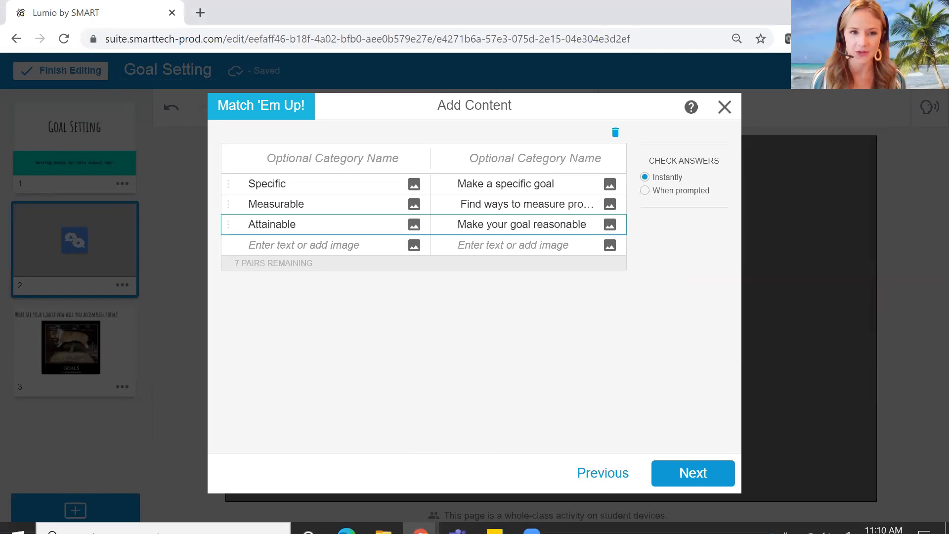
Copy "Realistic" from the sticky note into the first item of the fourth matching pair.
{"action": "left_click", "coordinate": [494, 517]}
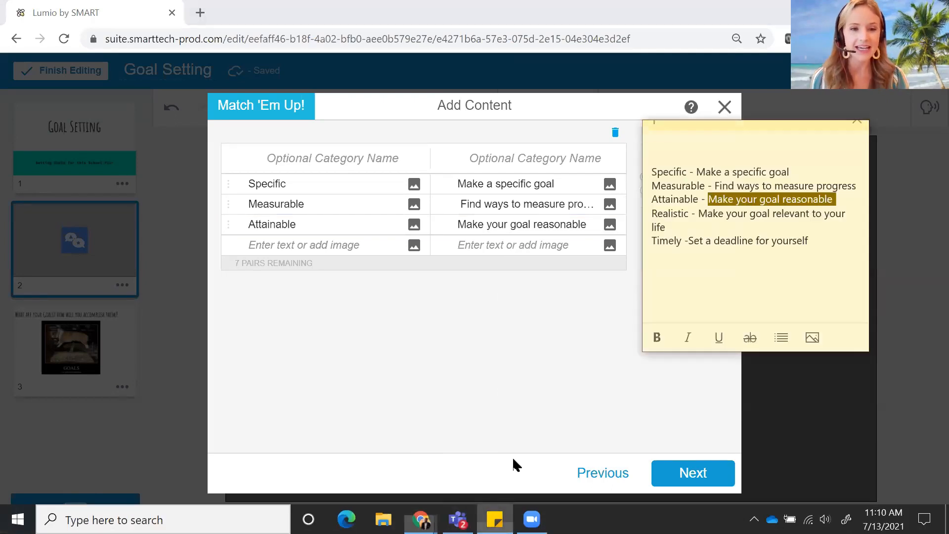
{"action": "left_click", "coordinate": [648, 212]}
{"action": "left_click", "coordinate": [663, 213]}
{"action": "left_click_drag", "start_coordinate": [653, 212], "coordinate": [689, 212]}
{"action": "left_click_drag", "start_coordinate": [688, 213], "coordinate": [690, 213]}
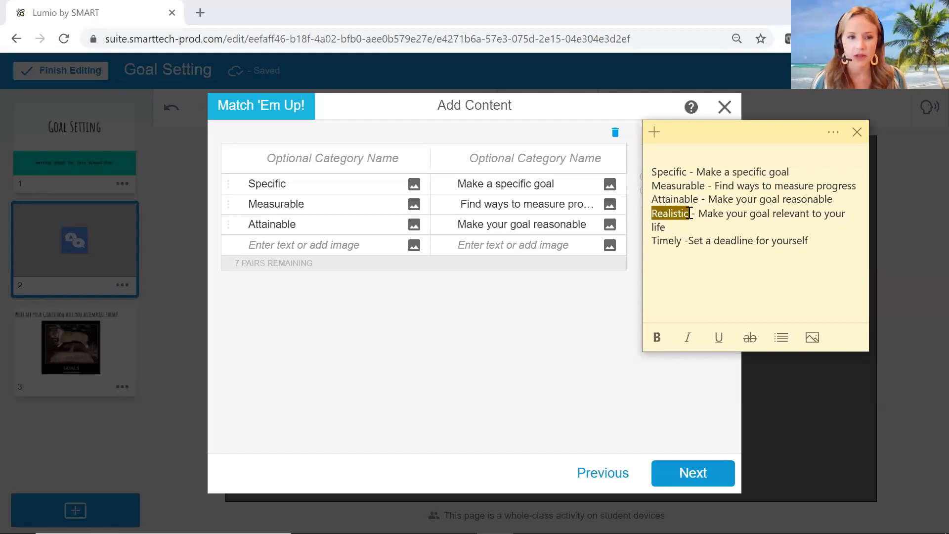
{"action": "right_click", "coordinate": [674, 210]}
{"action": "left_click", "coordinate": [712, 222]}
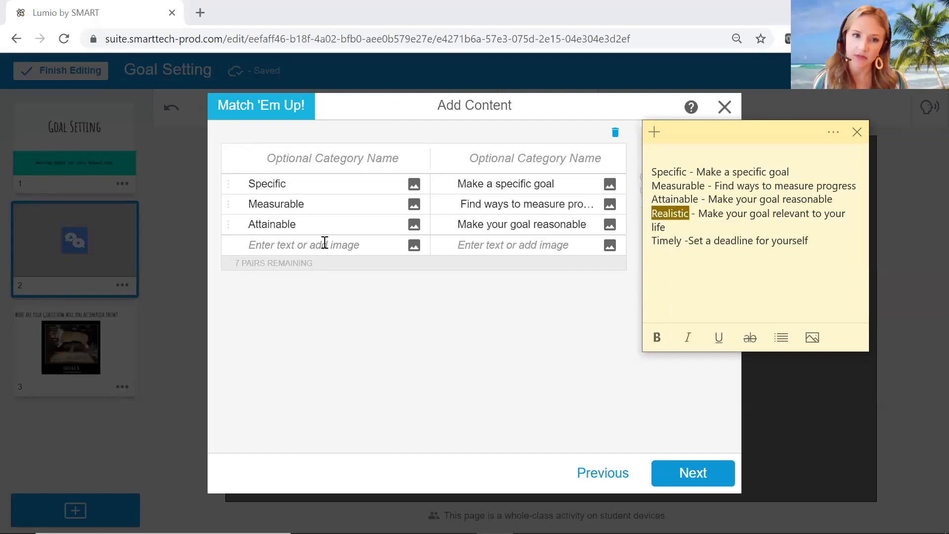
{"action": "right_click", "coordinate": [303, 244]}
{"action": "left_click", "coordinate": [341, 360]}
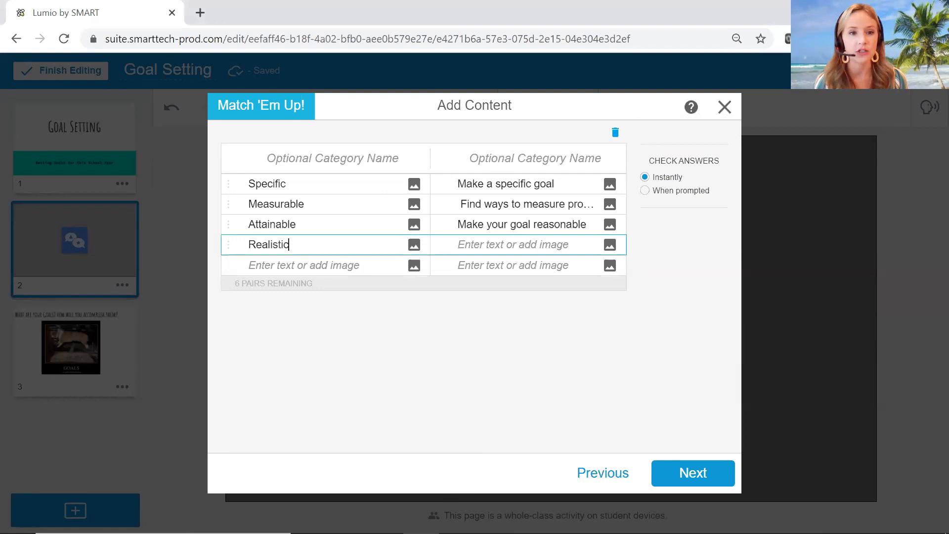
Copy "Make your goal relevant to your life" from the sticky note as the match for "Realistic".
{"action": "left_click", "coordinate": [494, 523]}
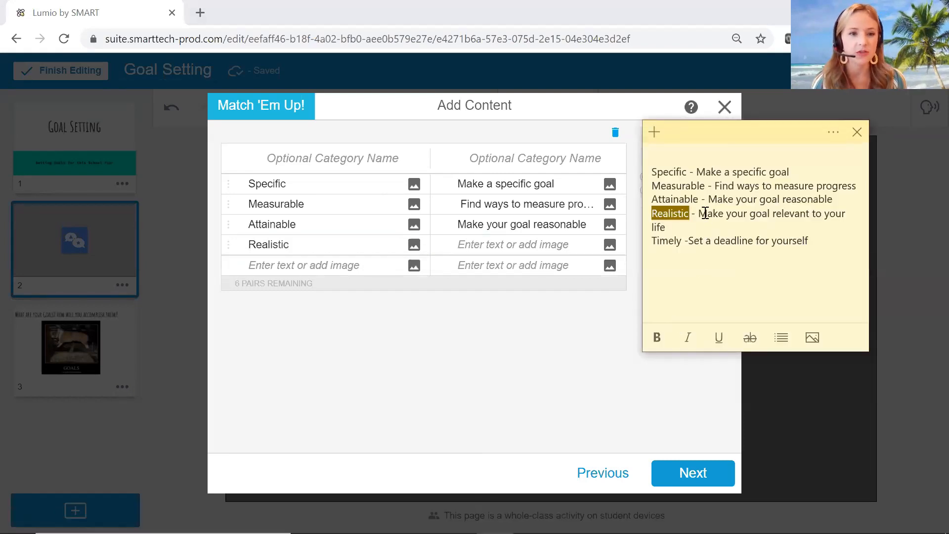
{"action": "left_click_drag", "start_coordinate": [697, 213], "coordinate": [850, 224]}
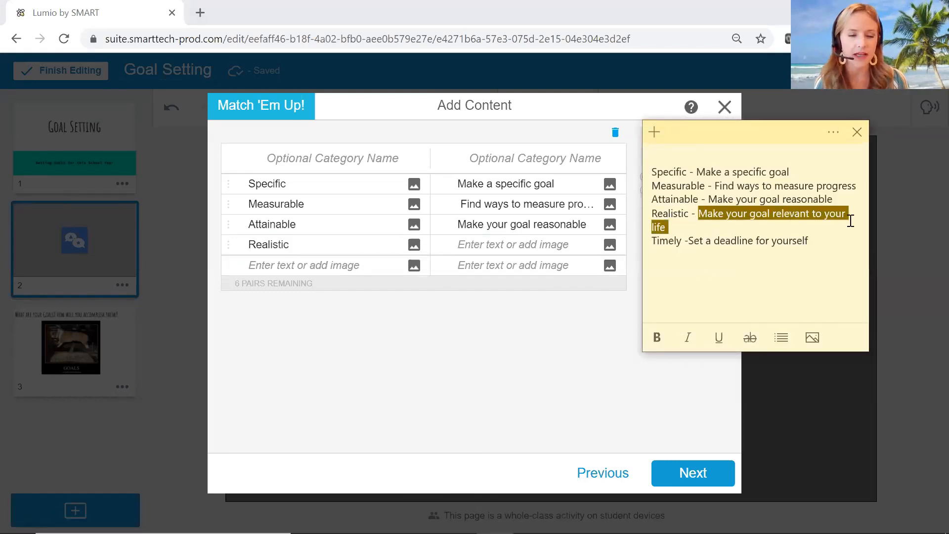
{"action": "right_click", "coordinate": [762, 211]}
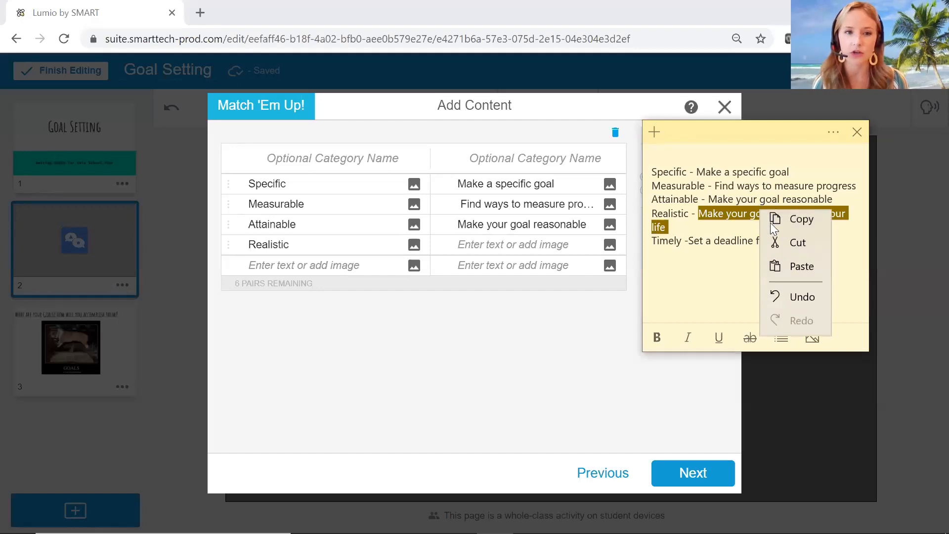
{"action": "left_click", "coordinate": [800, 225]}
{"action": "right_click", "coordinate": [484, 244]}
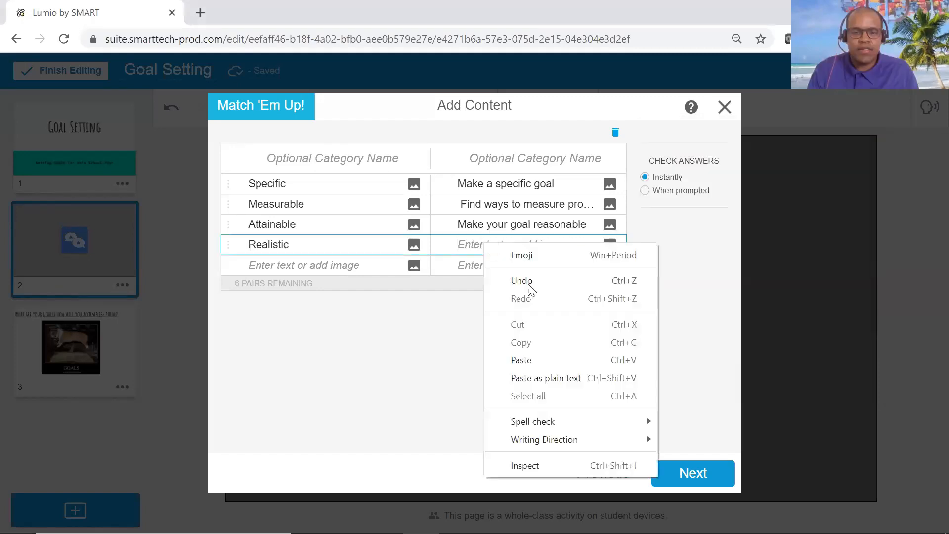
{"action": "left_click", "coordinate": [544, 361]}
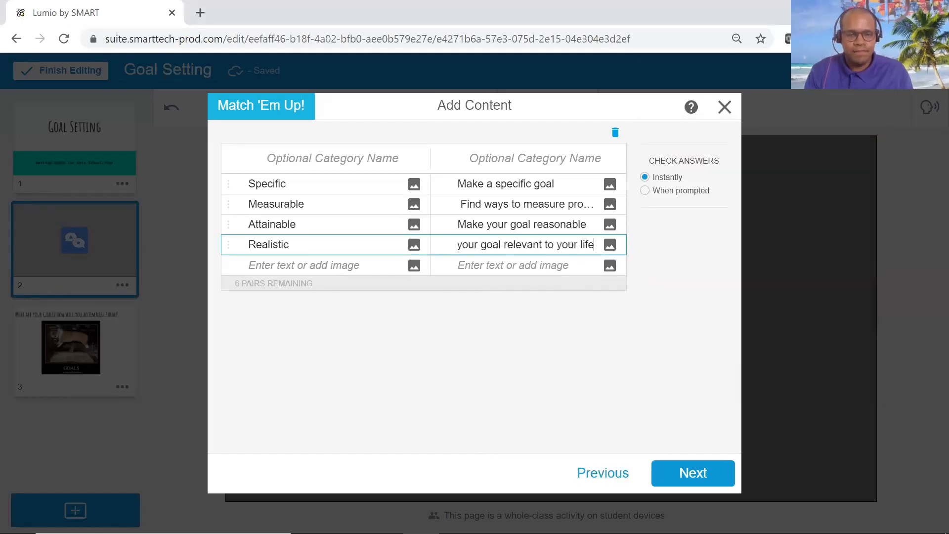
Copy "Timely" from the sticky note into the first item of the fifth matching pair.
{"action": "left_click", "coordinate": [495, 519]}
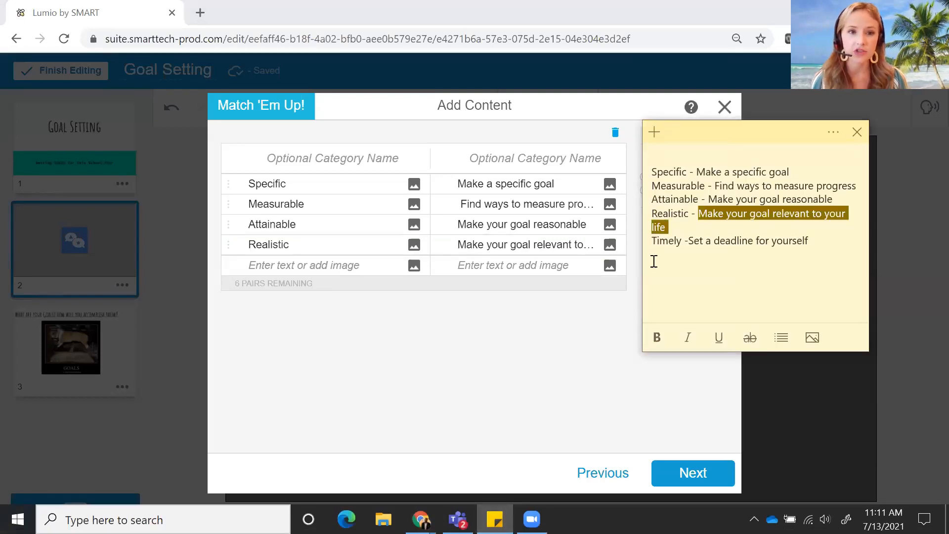
{"action": "left_click", "coordinate": [653, 241]}
{"action": "left_click_drag", "start_coordinate": [652, 241], "coordinate": [683, 241]}
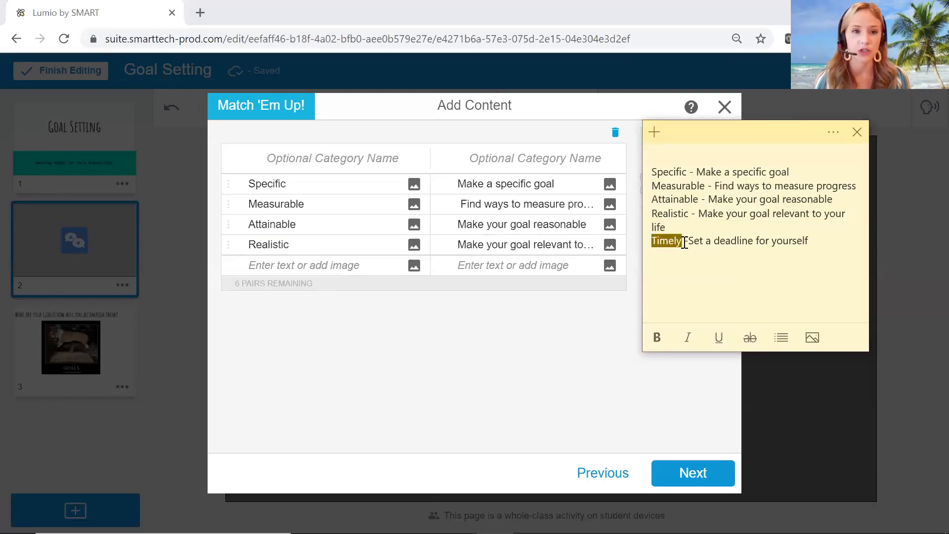
{"action": "right_click", "coordinate": [674, 238]}
{"action": "left_click", "coordinate": [723, 249]}
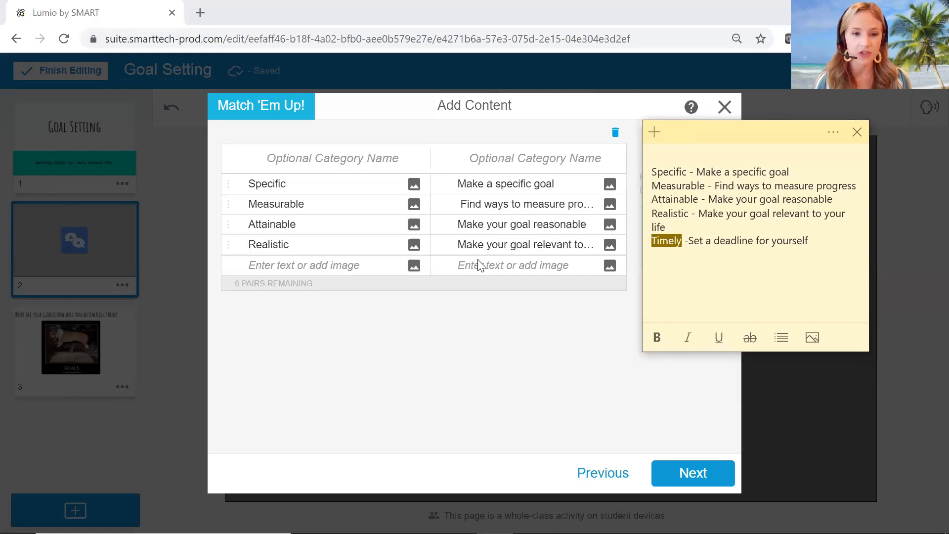
{"action": "left_click", "coordinate": [293, 270]}
{"action": "right_click", "coordinate": [293, 269]}
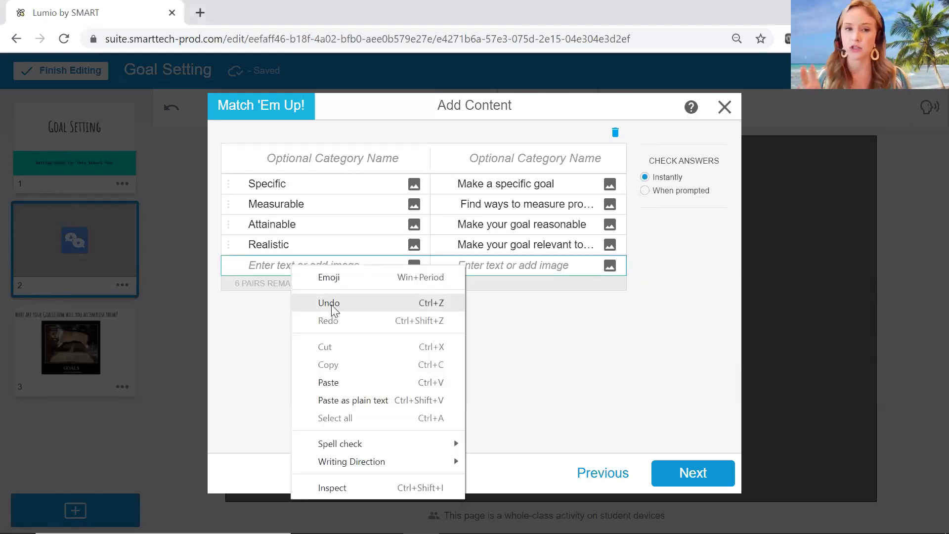
{"action": "left_click", "coordinate": [341, 381]}
Copy "Set a deadline for yourself" from the sticky note as the match for "Timely" and remove its leading hyphen.
{"action": "left_click", "coordinate": [494, 524]}
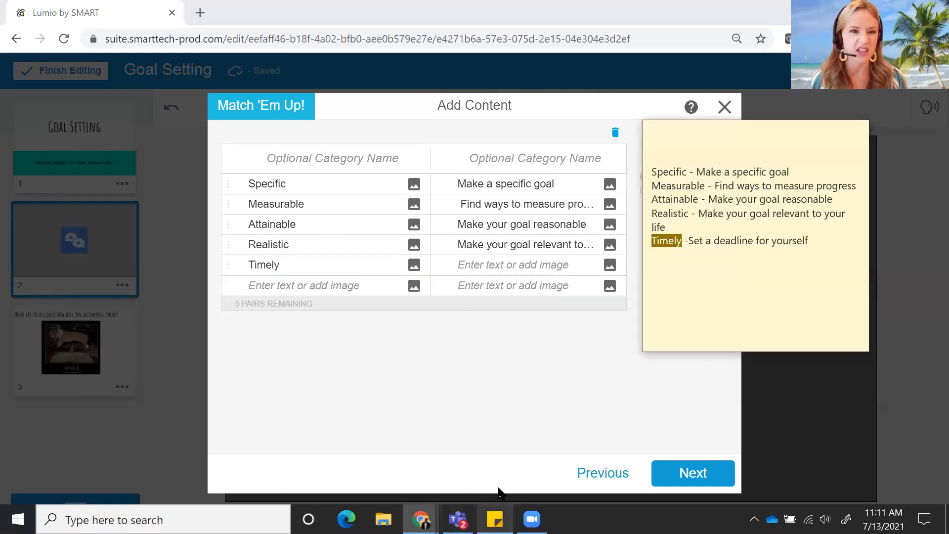
{"action": "left_click_drag", "start_coordinate": [811, 241], "coordinate": [689, 237]}
{"action": "right_click", "coordinate": [696, 241]}
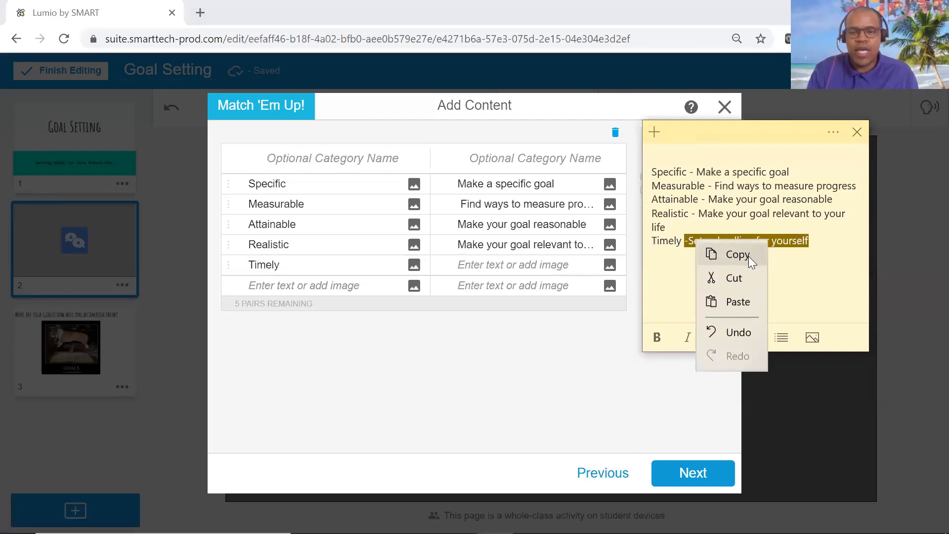
{"action": "left_click", "coordinate": [741, 254]}
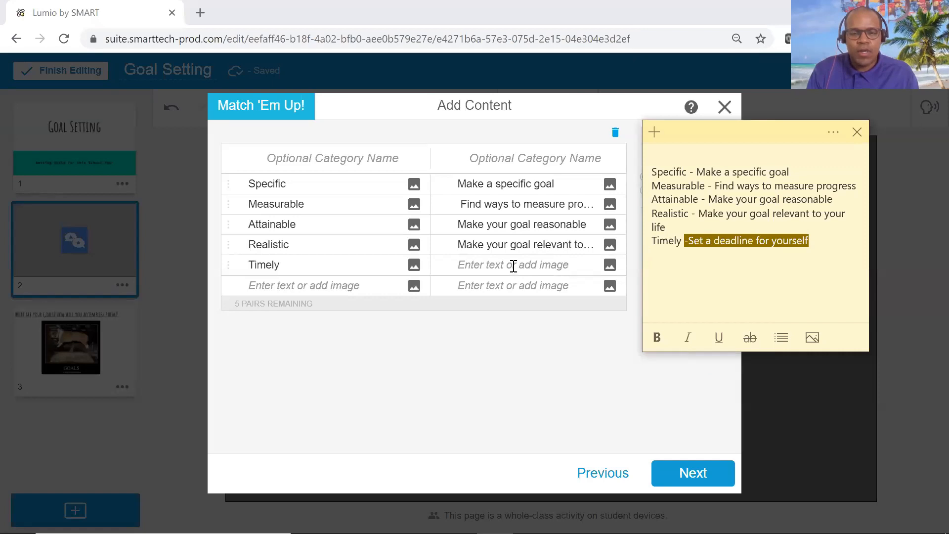
{"action": "right_click", "coordinate": [512, 265]}
{"action": "left_click", "coordinate": [561, 384]}
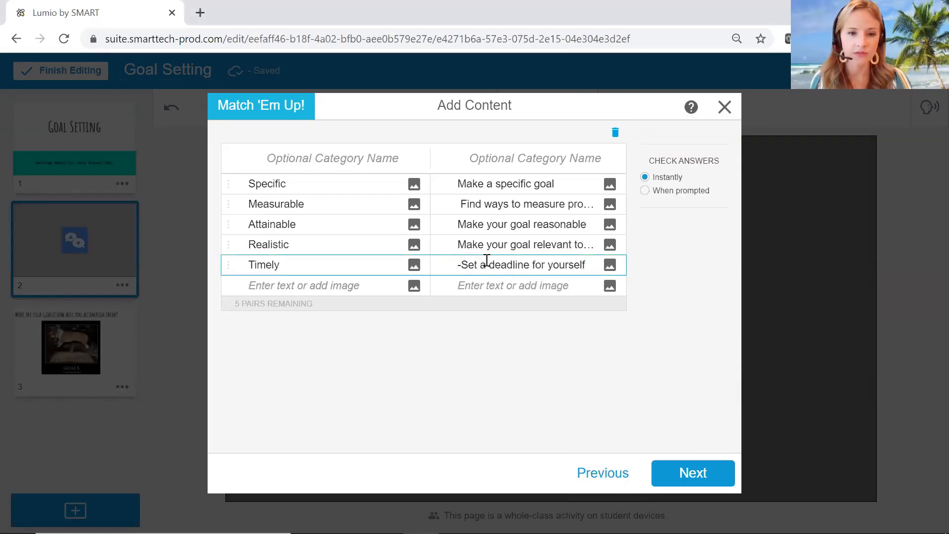
{"action": "key", "text": "BackSpace"}
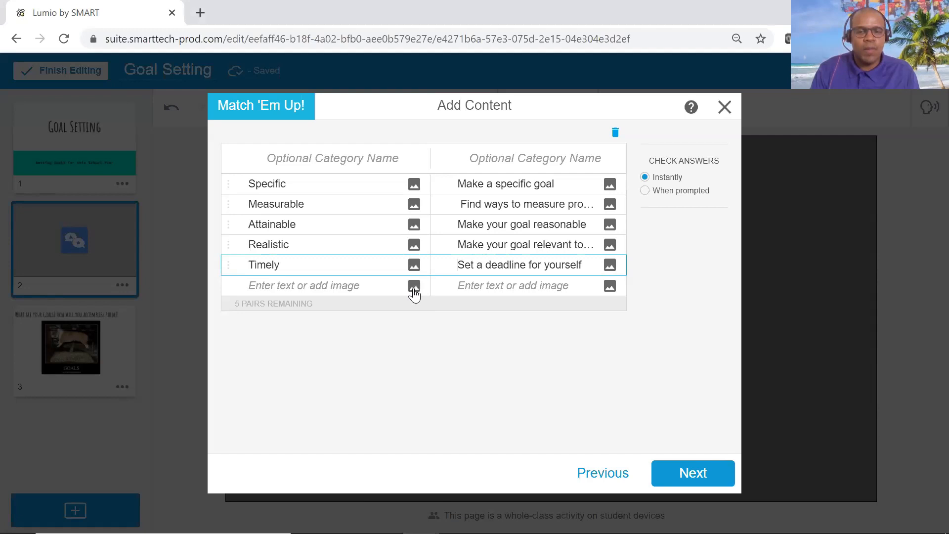
Set the Match 'Em Up! game to check answers when prompted.
{"action": "left_click", "coordinate": [414, 287]}
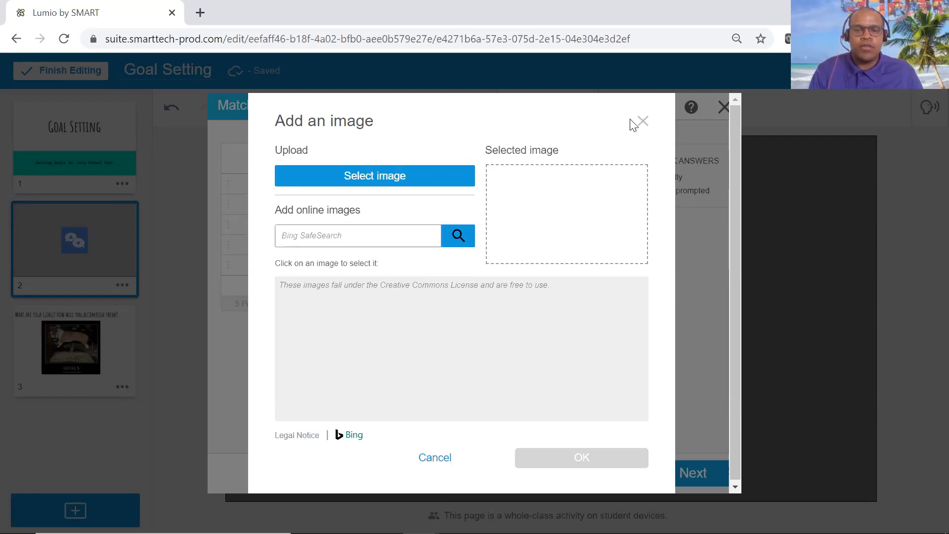
{"action": "left_click", "coordinate": [643, 121]}
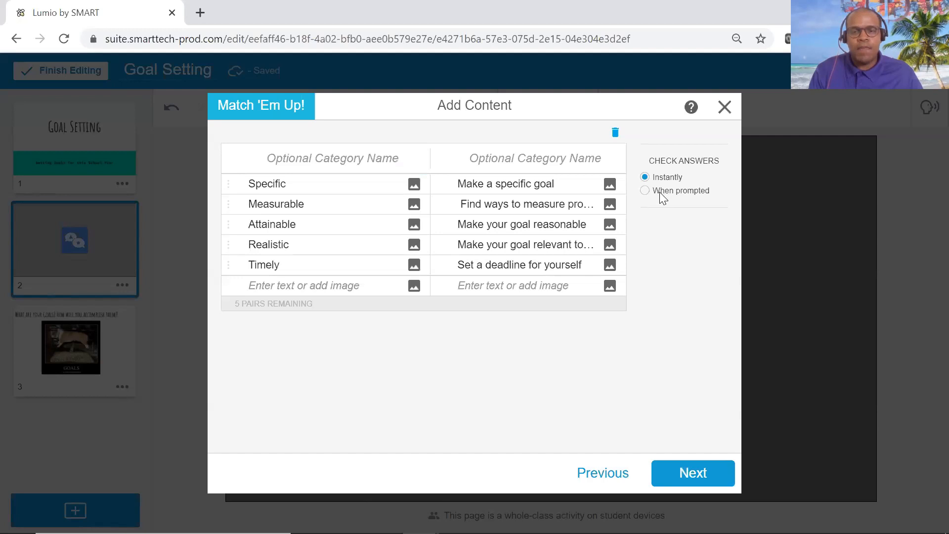
{"action": "left_click", "coordinate": [647, 191]}
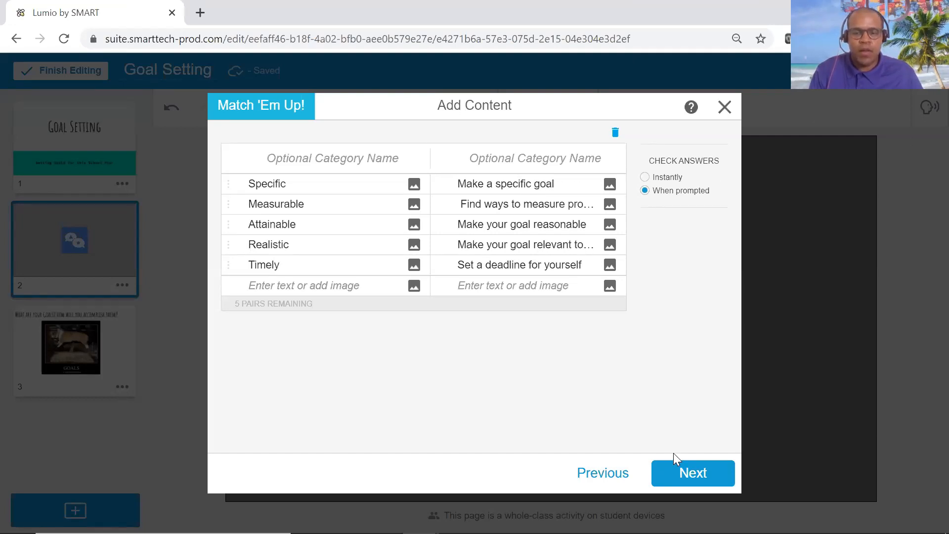
Choose the Rock Concert theme for the matching game and finish creating the activity.
{"action": "left_click", "coordinate": [691, 475]}
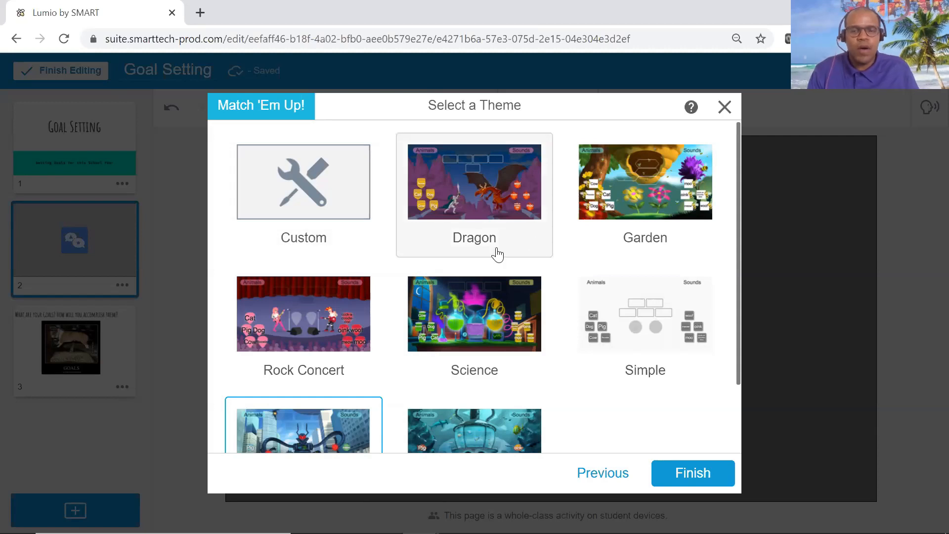
{"action": "scroll", "coordinate": [425, 312], "scroll_direction": "down", "scroll_amount": 2}
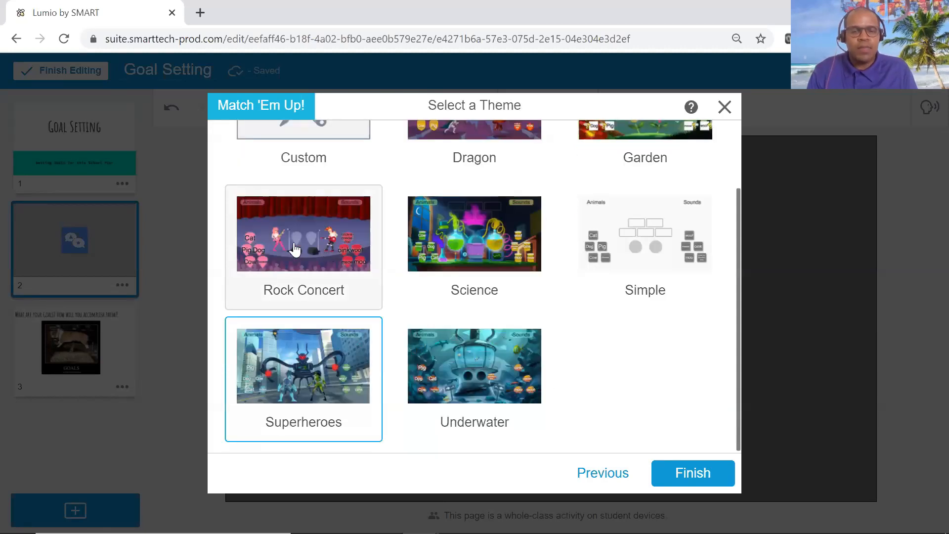
{"action": "left_click", "coordinate": [316, 251]}
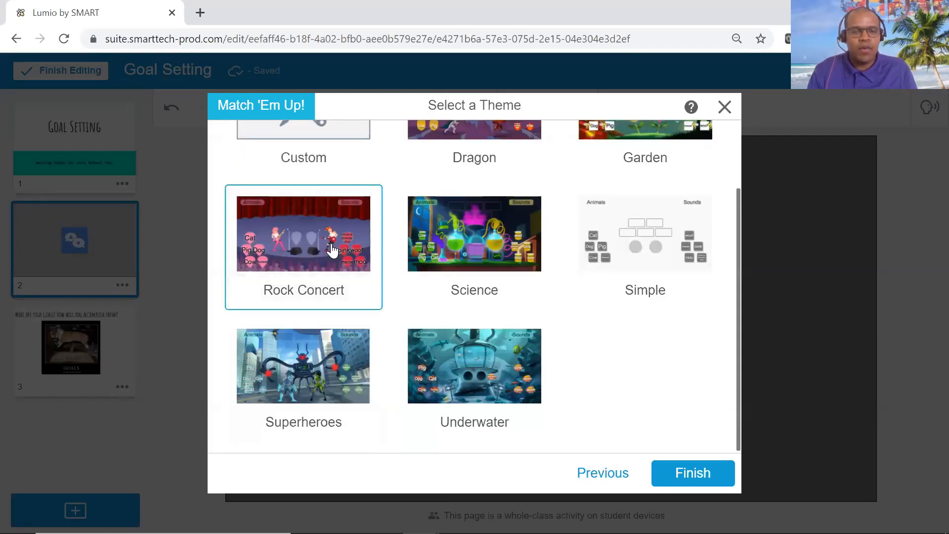
{"action": "left_click", "coordinate": [711, 476]}
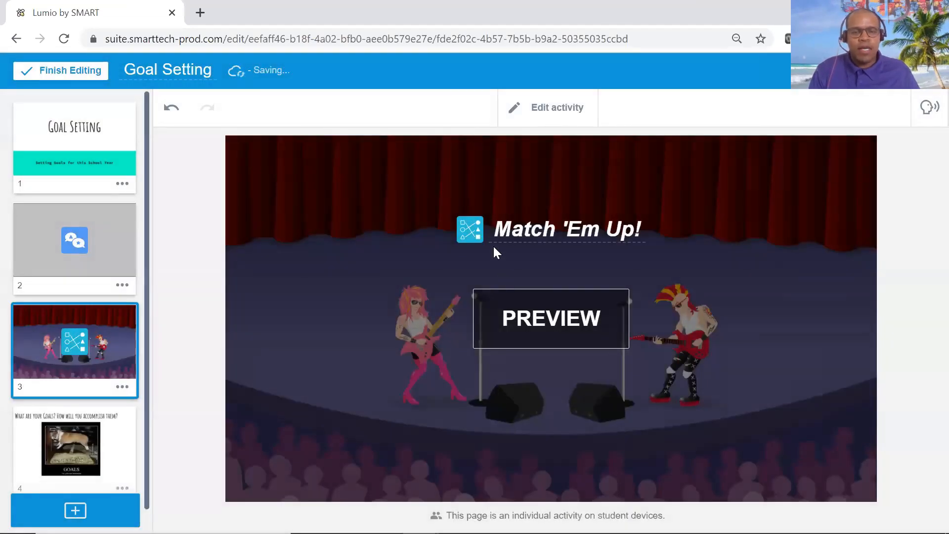
Add "Goal Setting" in front of the activity title so it reads "Goal Setting Match 'Em Up!".
{"action": "left_click", "coordinate": [496, 232]}
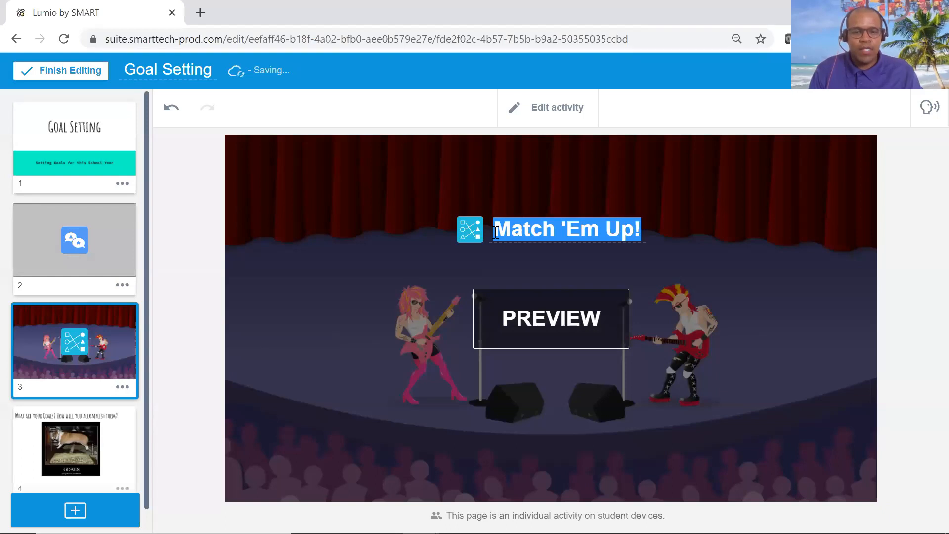
{"action": "left_click", "coordinate": [495, 232]}
{"action": "type", "text": "Goal Setting"}
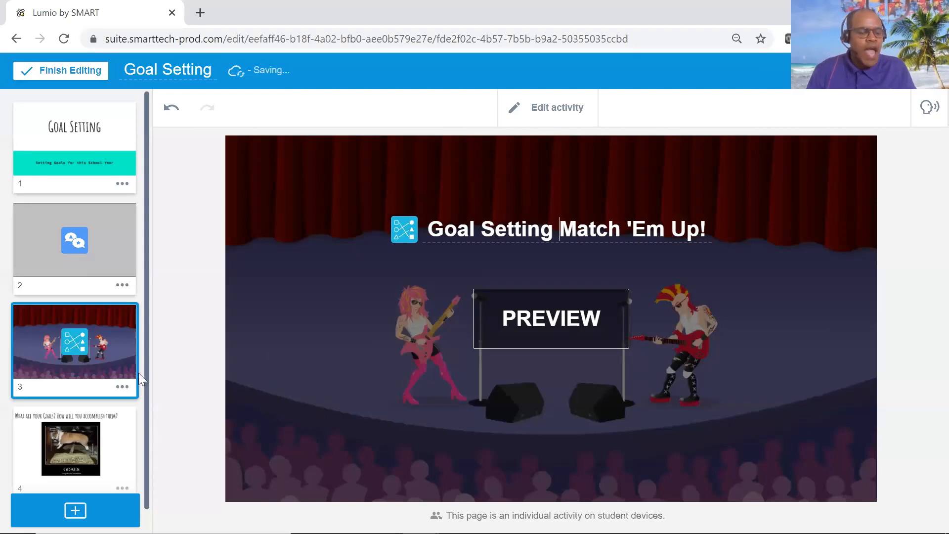
Add the ready-made Story Map graphic organizer after the "What are your Goals?" page.
{"action": "scroll", "coordinate": [60, 356], "scroll_direction": "down", "scroll_amount": 1}
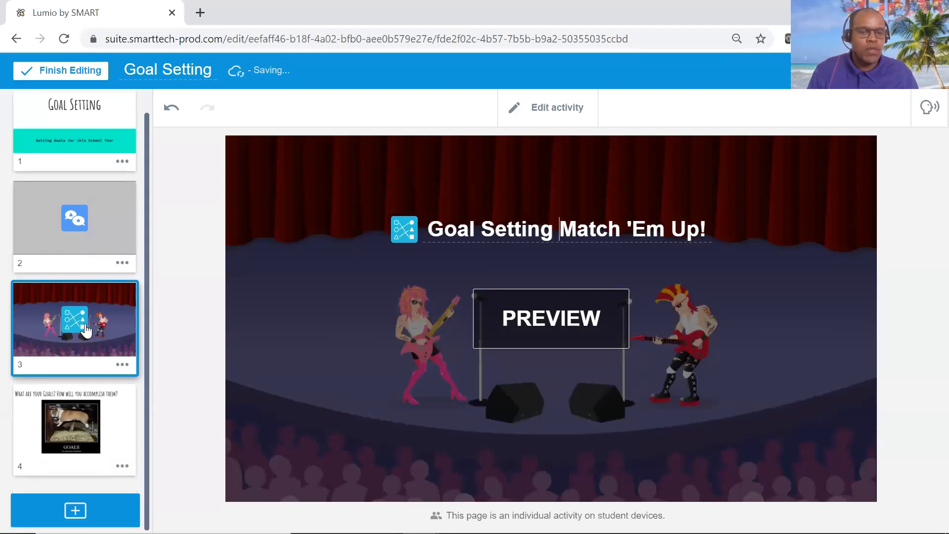
{"action": "left_click", "coordinate": [83, 397]}
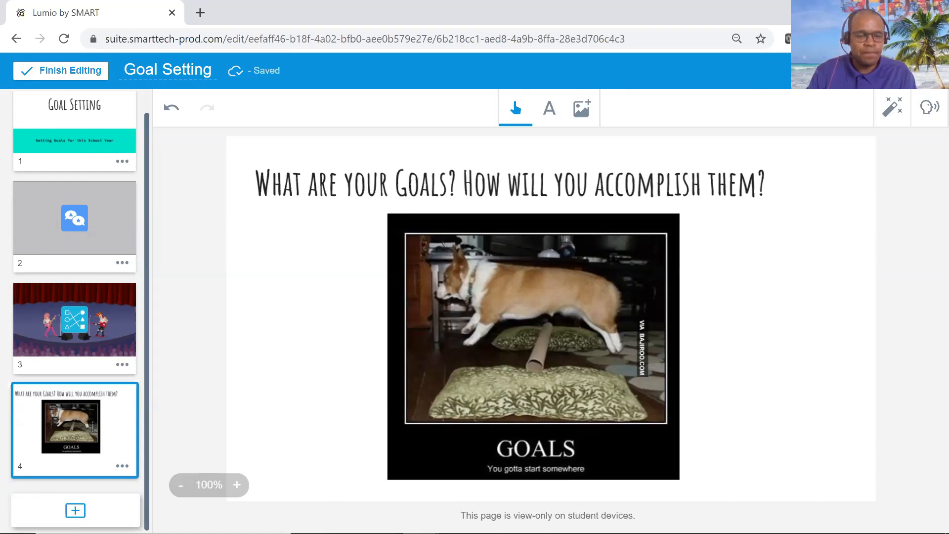
{"action": "left_click", "coordinate": [76, 511]}
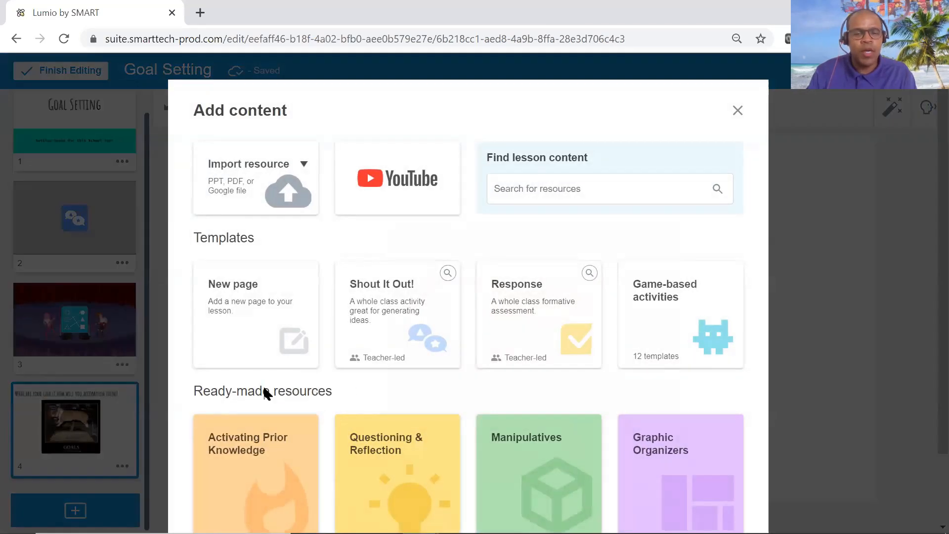
{"action": "scroll", "coordinate": [317, 395], "scroll_direction": "down", "scroll_amount": 2}
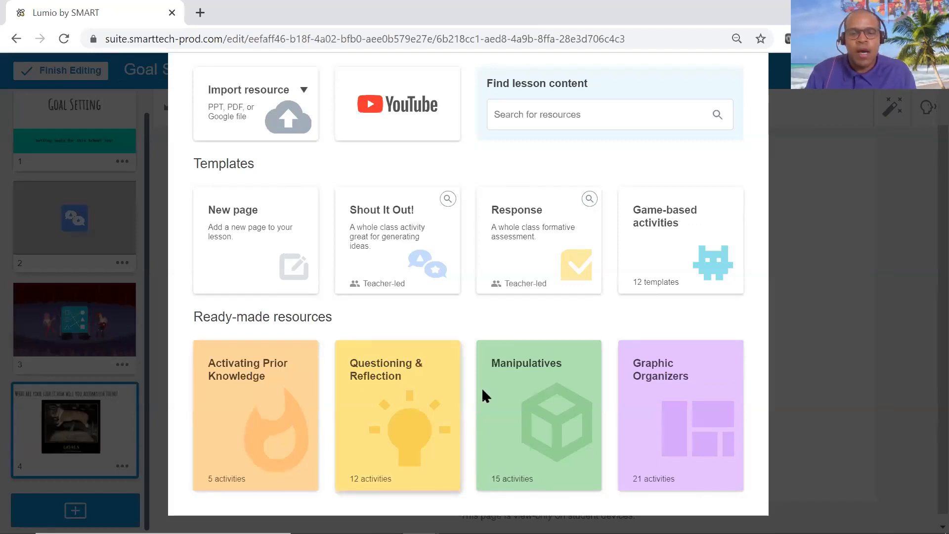
{"action": "left_click", "coordinate": [668, 422]}
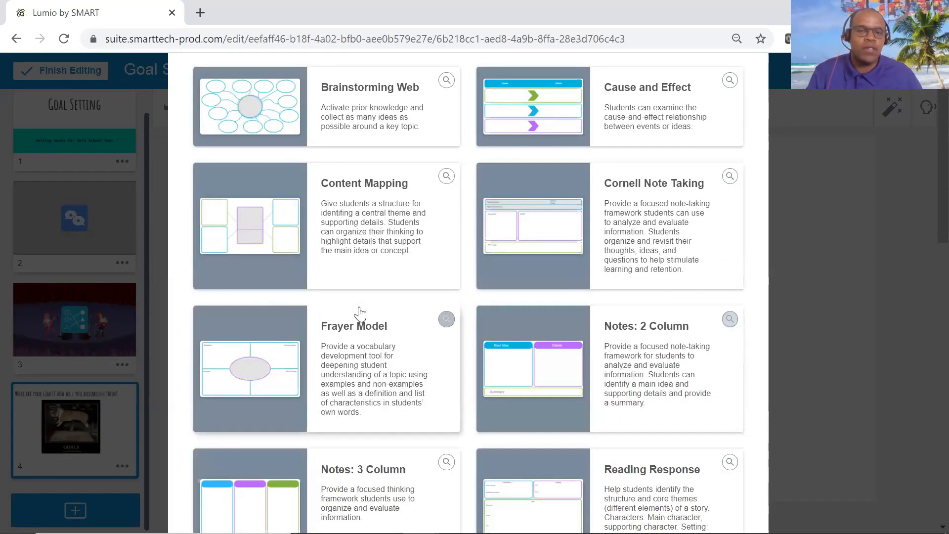
{"action": "scroll", "coordinate": [359, 313], "scroll_direction": "down", "scroll_amount": 3}
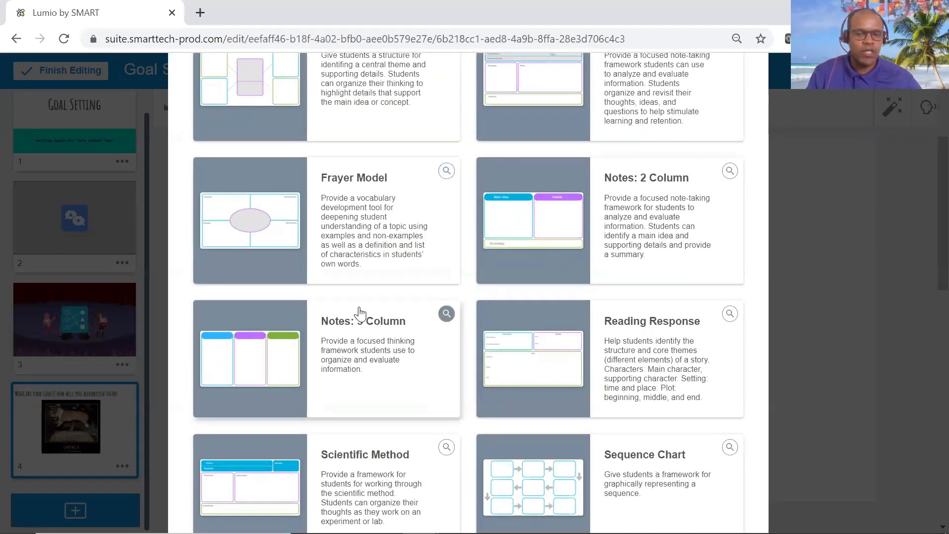
{"action": "scroll", "coordinate": [359, 313], "scroll_direction": "down", "scroll_amount": 6}
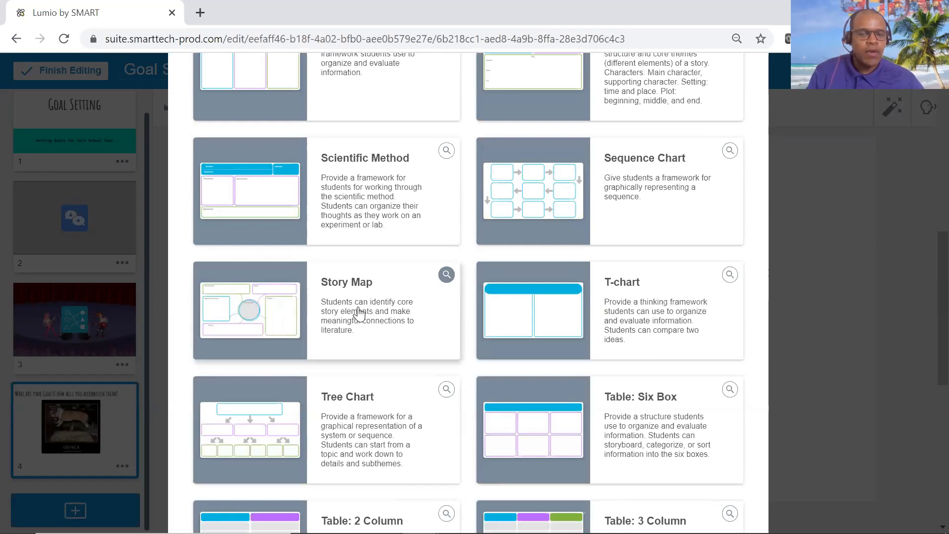
{"action": "left_click", "coordinate": [444, 276]}
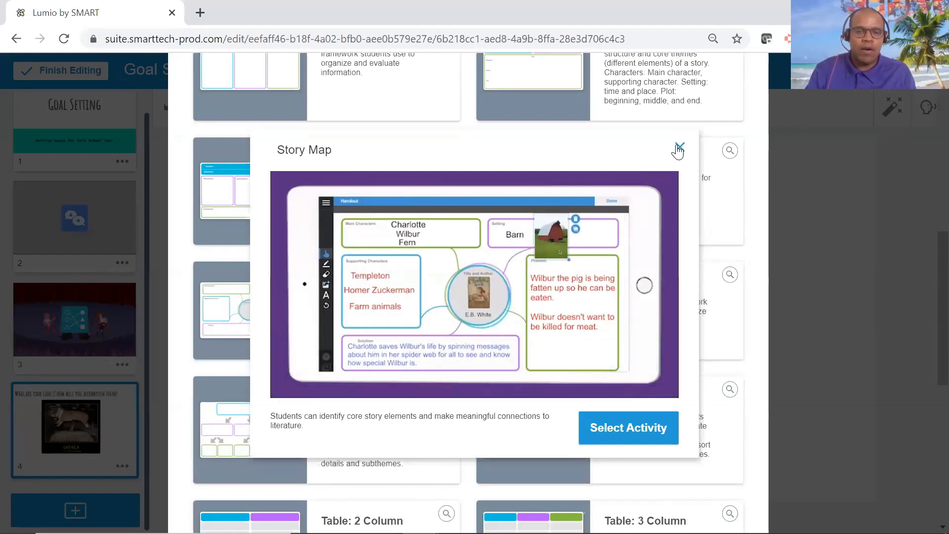
{"action": "left_click", "coordinate": [627, 428]}
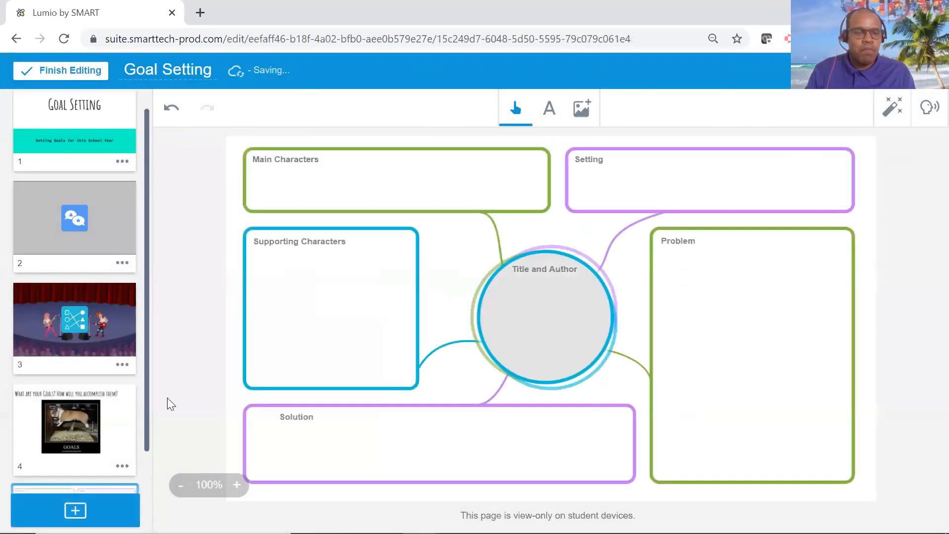
Unlock the "Title and Author" label in the central circle and replace its text with "Goal" at font size 24.
{"action": "left_click", "coordinate": [557, 269]}
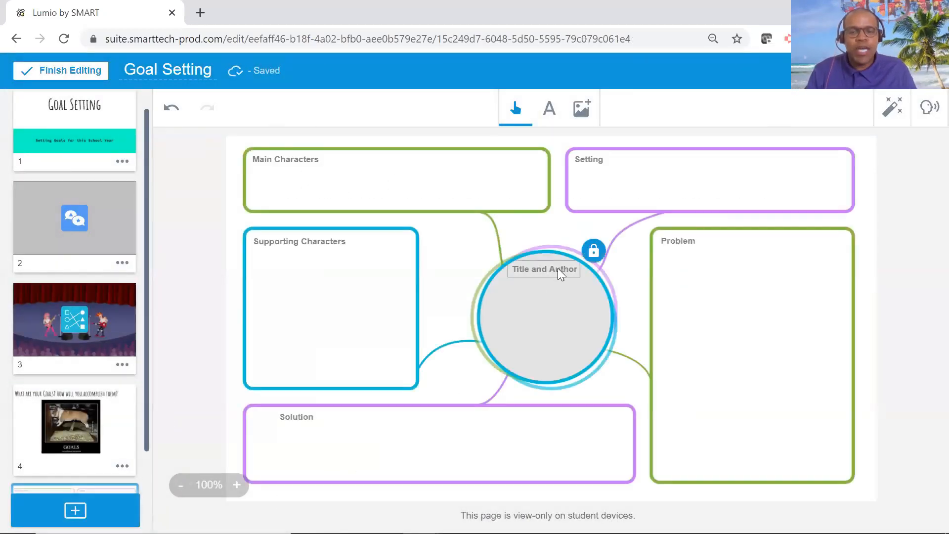
{"action": "left_click", "coordinate": [592, 256]}
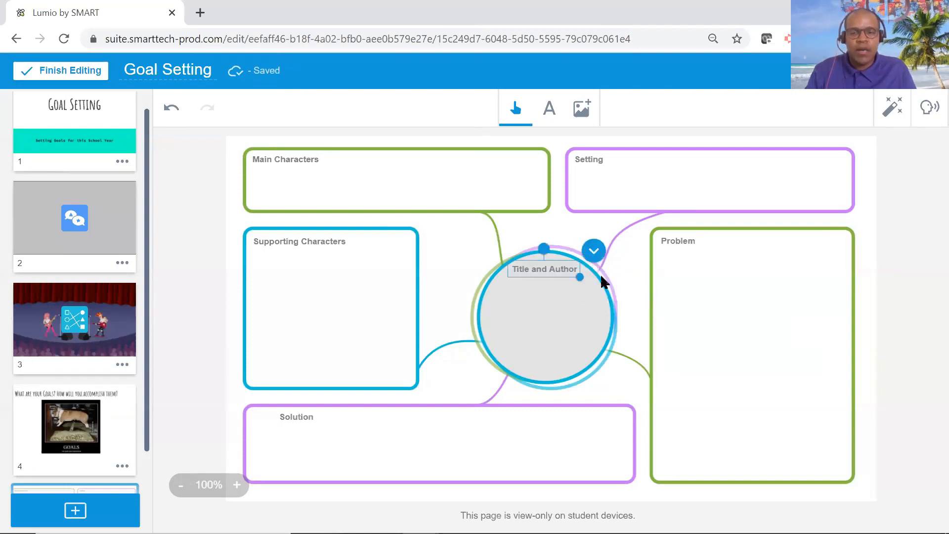
{"action": "left_click", "coordinate": [573, 269]}
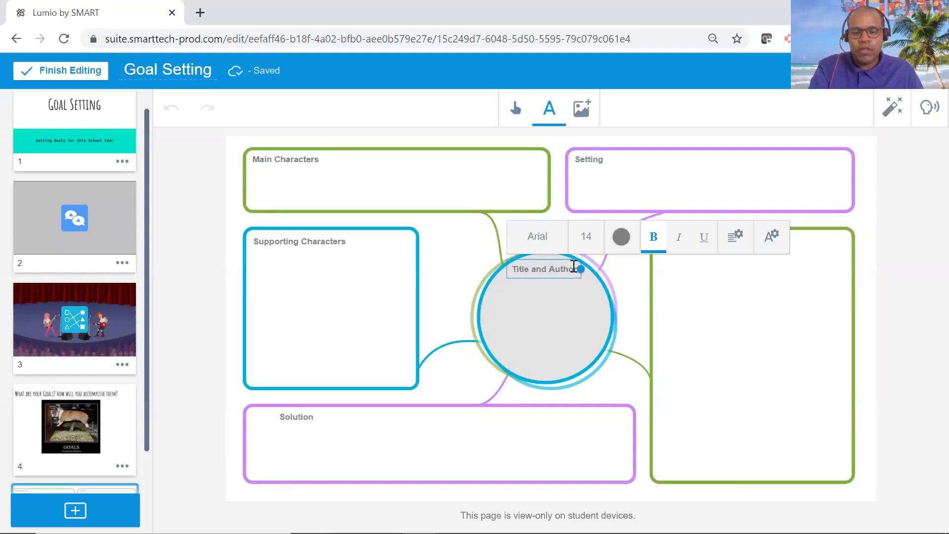
{"action": "key", "text": "BackSpace"}
{"action": "key", "text": "BackSpace"}
{"action": "key", "text": "BackSpace"}
{"action": "key", "text": "BackSpace"}
{"action": "key", "text": "BackSpace"}
{"action": "key", "text": "BackSpace"}
{"action": "key", "text": "BackSpace"}
{"action": "key", "text": "BackSpace"}
{"action": "key", "text": "BackSpace"}
{"action": "key", "text": "BackSpace"}
{"action": "key", "text": "BackSpace"}
{"action": "key", "text": "BackSpace"}
{"action": "key", "text": "BackSpace"}
{"action": "key", "text": "BackSpace"}
{"action": "key", "text": "BackSpace"}
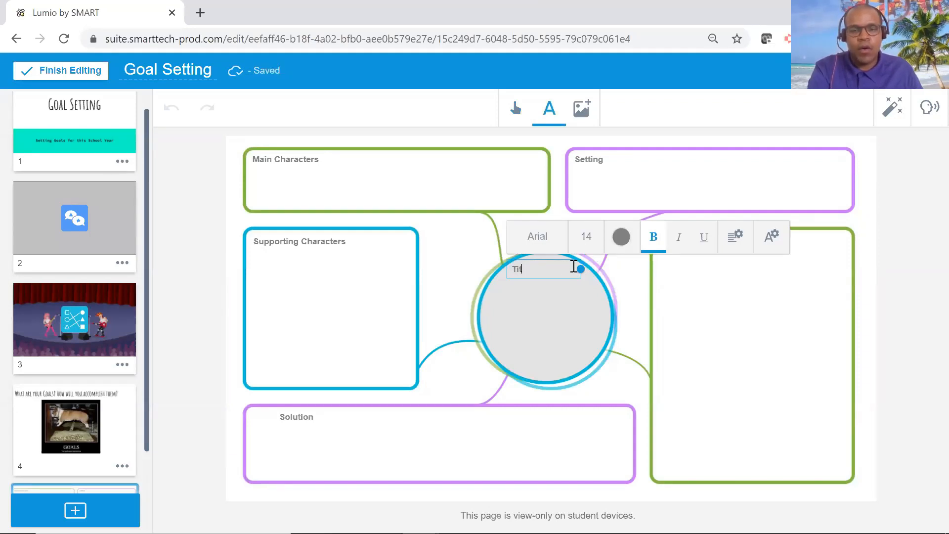
{"action": "key", "text": "BackSpace"}
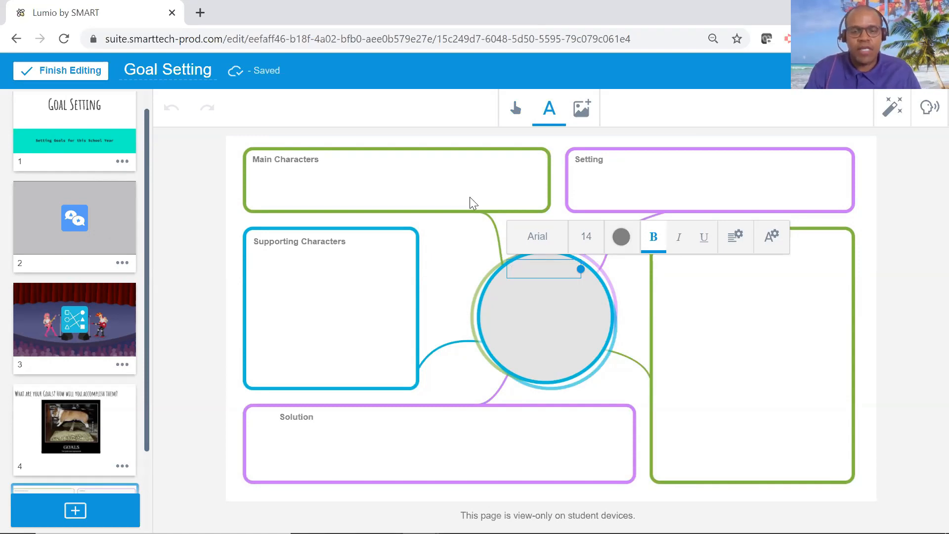
{"action": "left_click", "coordinate": [586, 240]}
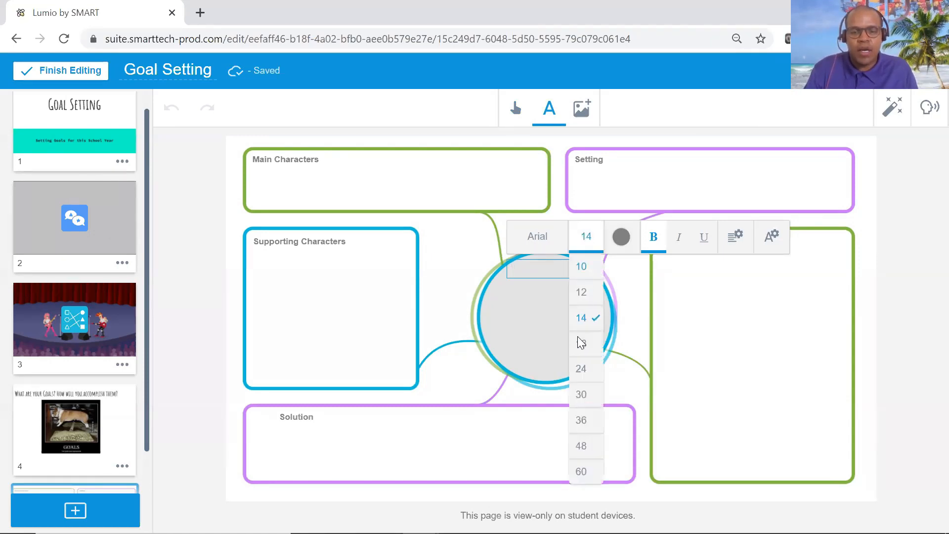
{"action": "left_click", "coordinate": [578, 367]}
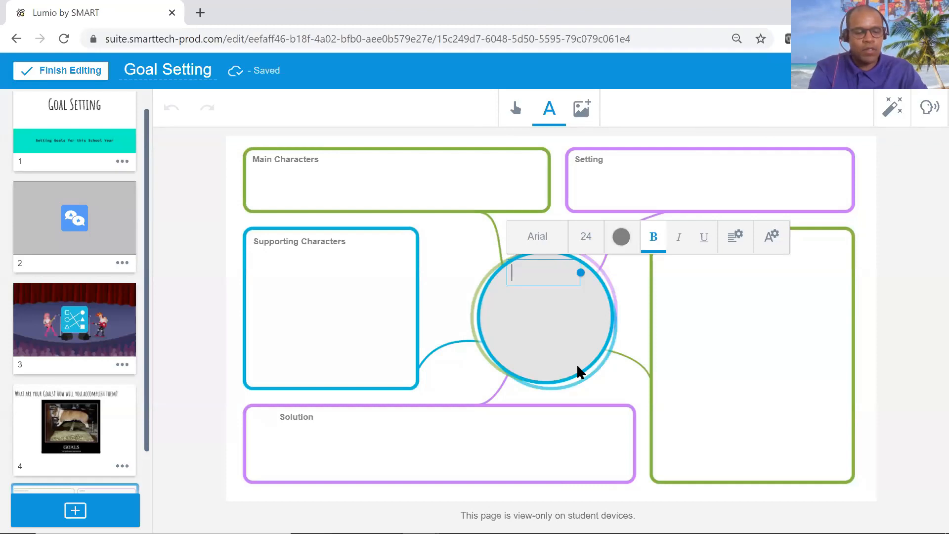
{"action": "type", "text": "Goal"}
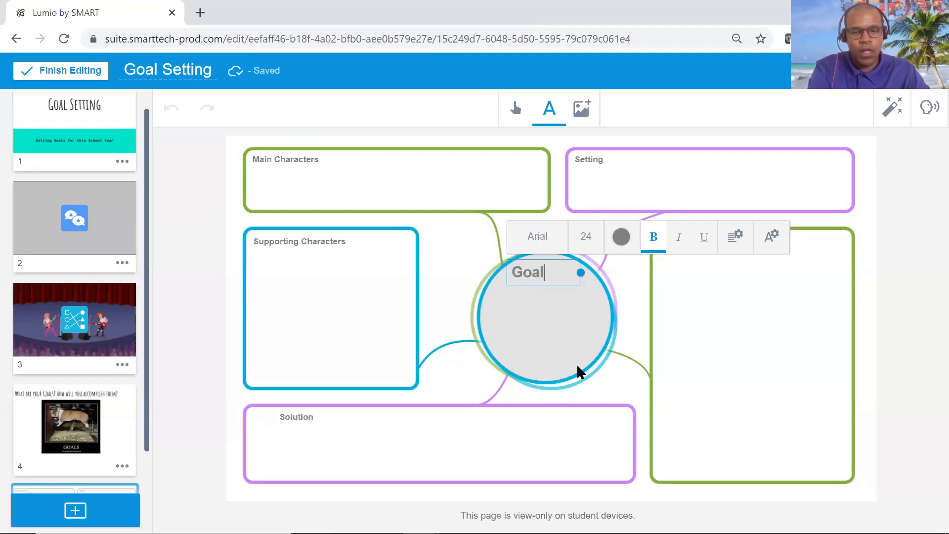
{"action": "left_click", "coordinate": [535, 254]}
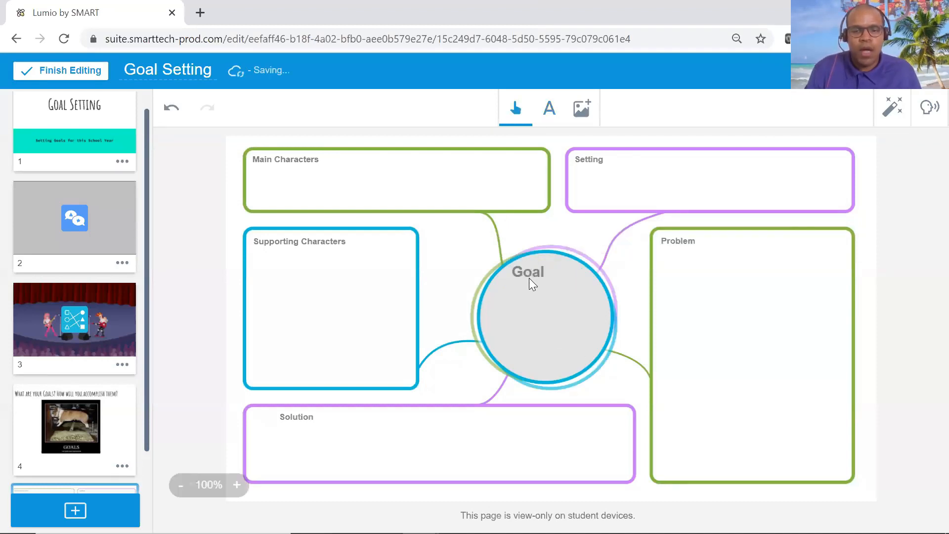
Move the "Goal" label slightly down toward the middle of the circle and lock it in place.
{"action": "left_click", "coordinate": [551, 299]}
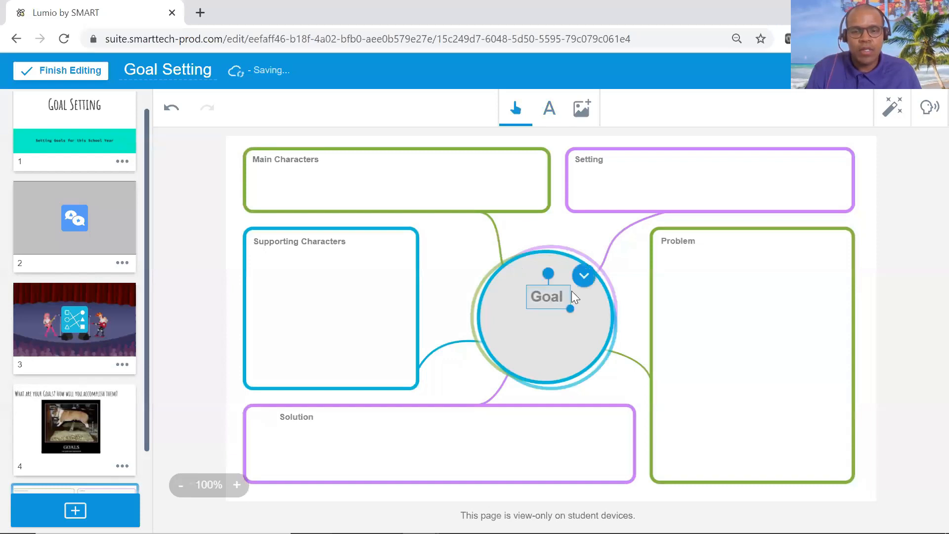
{"action": "left_click", "coordinate": [584, 278]}
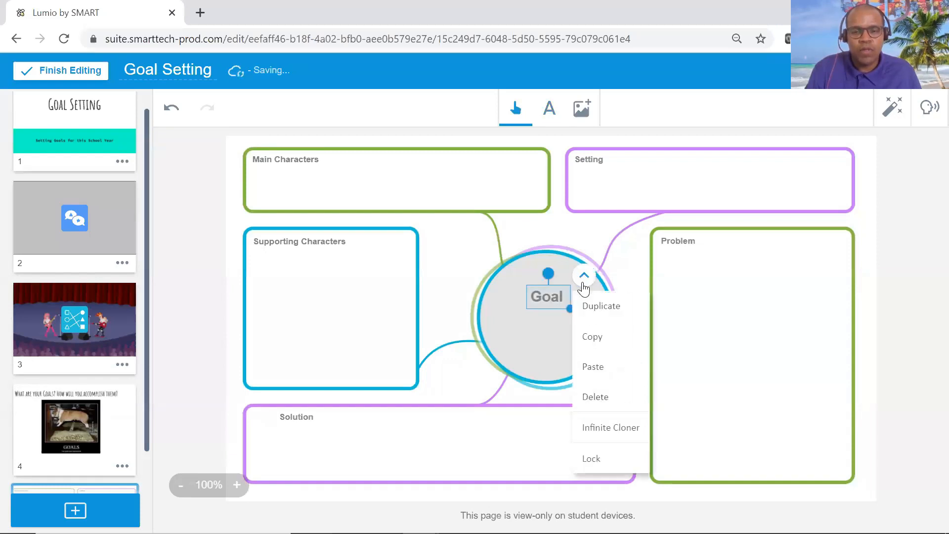
{"action": "left_click", "coordinate": [599, 459]}
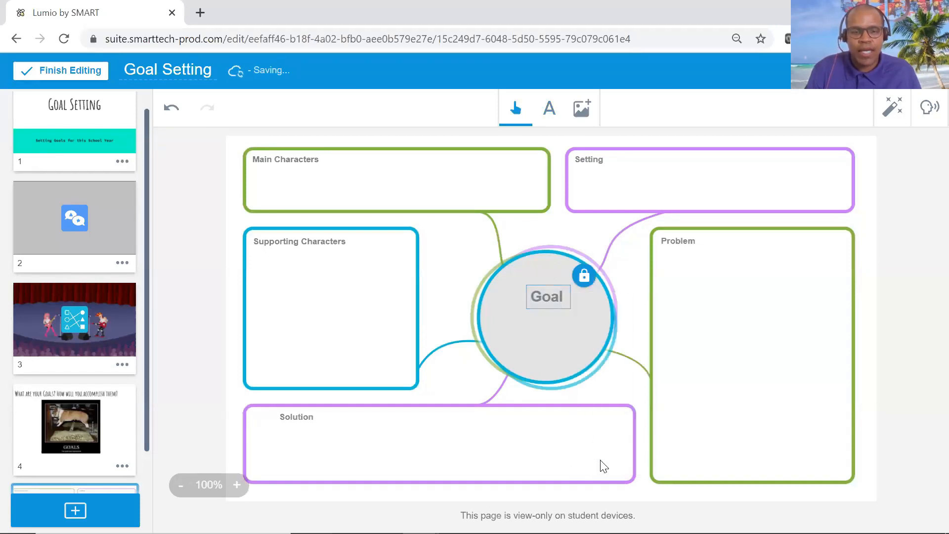
Unlock the "Main Characters" label and replace its text with "Specific".
{"action": "left_click", "coordinate": [295, 168]}
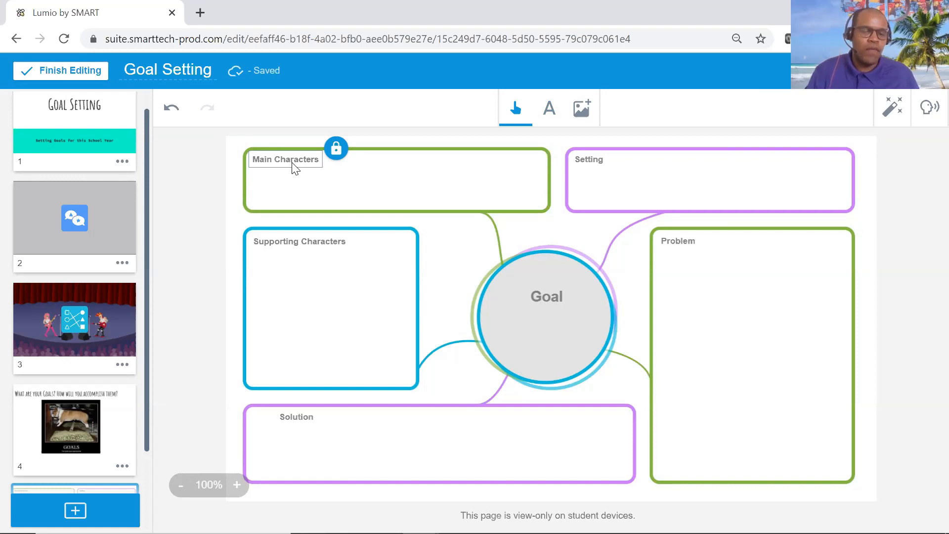
{"action": "left_click", "coordinate": [336, 150]}
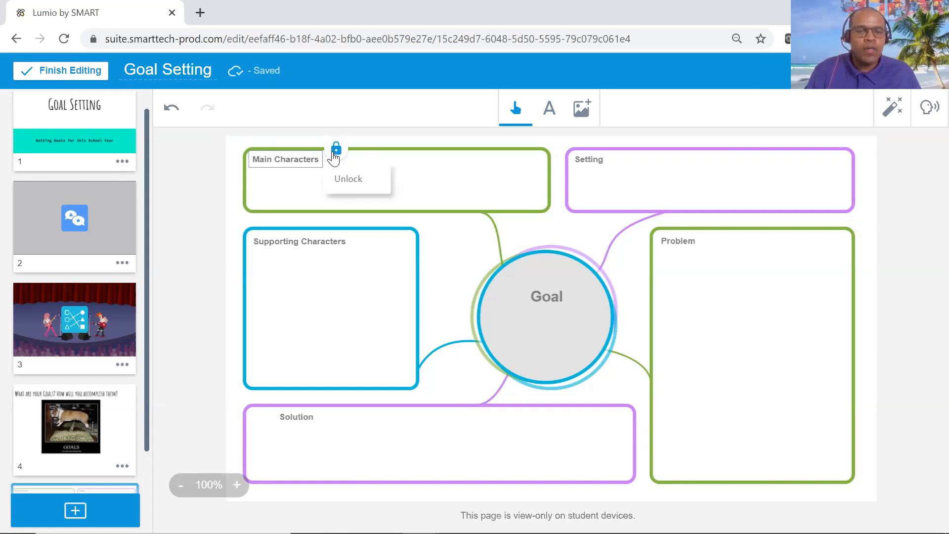
{"action": "left_click", "coordinate": [354, 189]}
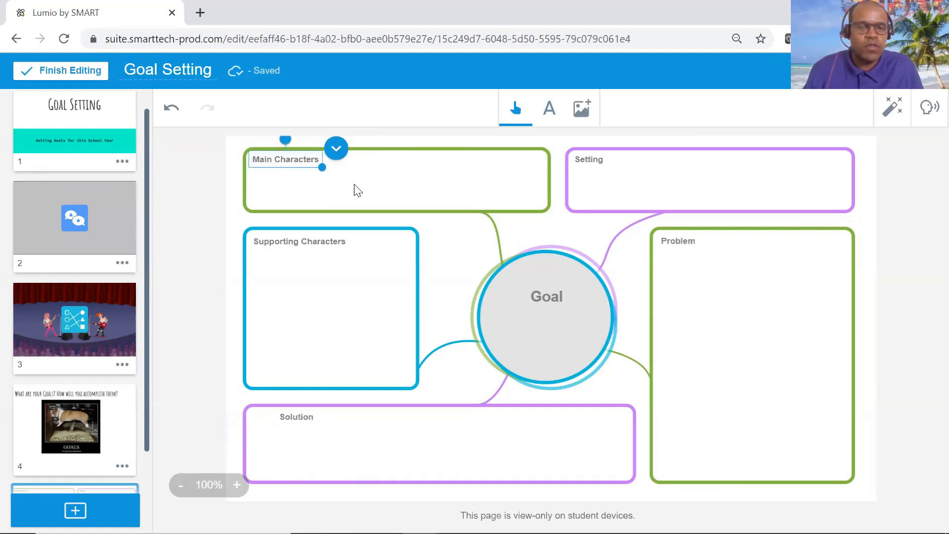
{"action": "left_click", "coordinate": [313, 162]}
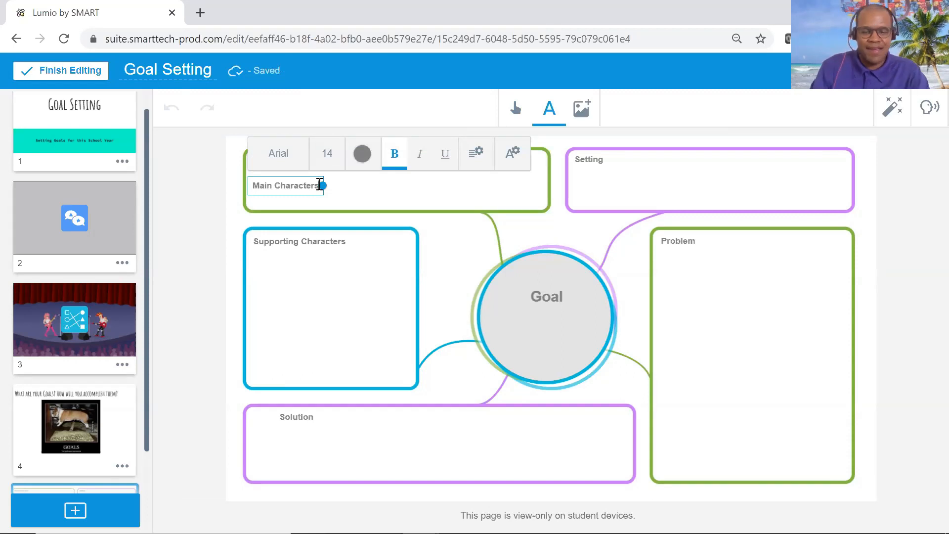
{"action": "key", "text": "BackSpace"}
{"action": "key", "text": "BackSpace"}
{"action": "key", "text": "BackSpace"}
{"action": "key", "text": "BackSpace"}
{"action": "key", "text": "BackSpace"}
{"action": "key", "text": "BackSpace"}
{"action": "key", "text": "BackSpace"}
{"action": "key", "text": "BackSpace"}
{"action": "key", "text": "BackSpace"}
{"action": "key", "text": "BackSpace"}
{"action": "key", "text": "BackSpace"}
{"action": "key", "text": "BackSpace"}
{"action": "key", "text": "BackSpace"}
{"action": "key", "text": "BackSpace"}
{"action": "key", "text": "BackSpace"}
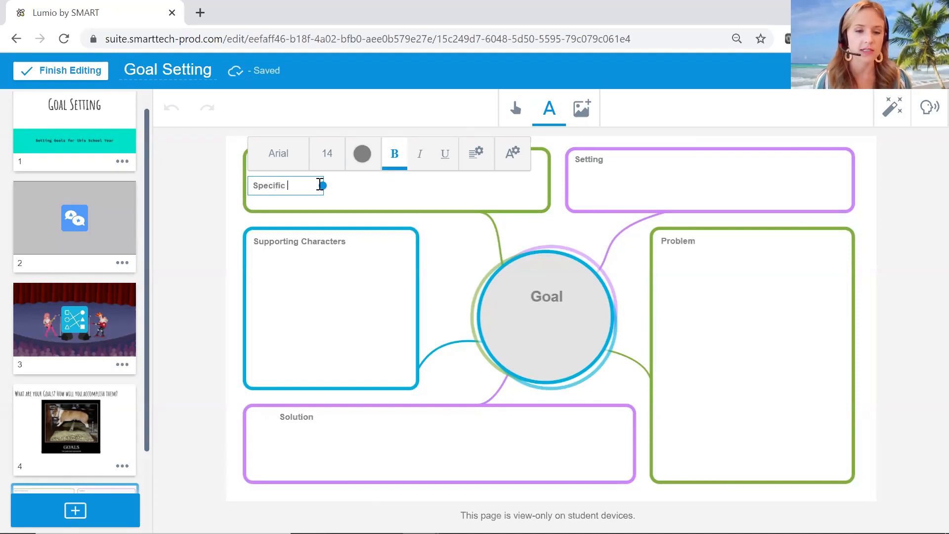
{"action": "left_click", "coordinate": [266, 206]}
Lock the "Specific" label in place.
{"action": "left_click", "coordinate": [276, 163]}
{"action": "left_click", "coordinate": [305, 149]}
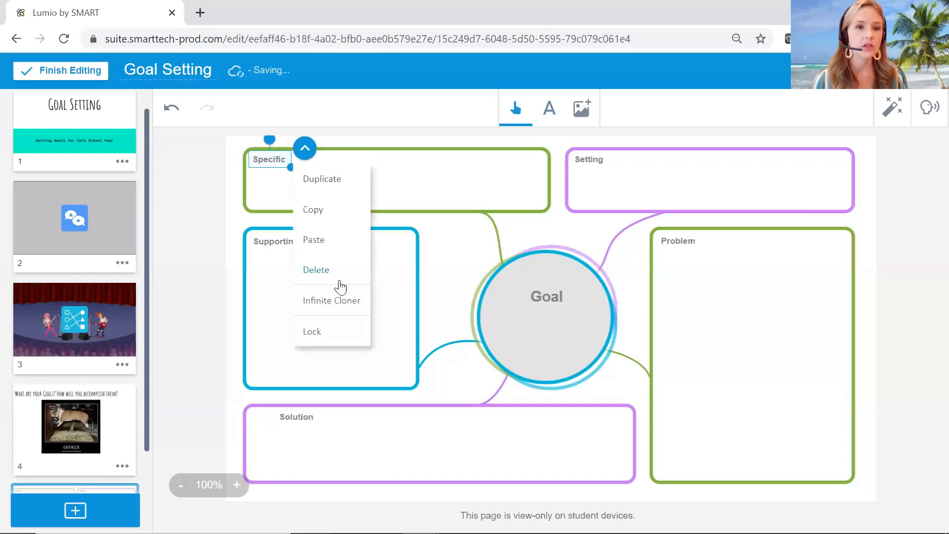
{"action": "left_click", "coordinate": [328, 338]}
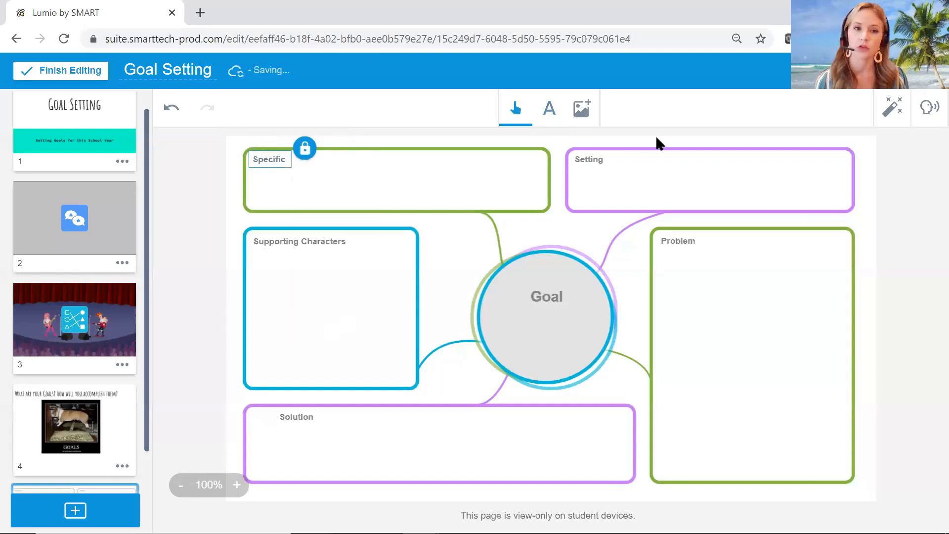
Unlock the "Setting" label, replace its text with "Measurable" and widen the text box so the word fits on one line.
{"action": "left_click", "coordinate": [588, 164]}
{"action": "left_click", "coordinate": [621, 148]}
{"action": "left_click", "coordinate": [642, 185]}
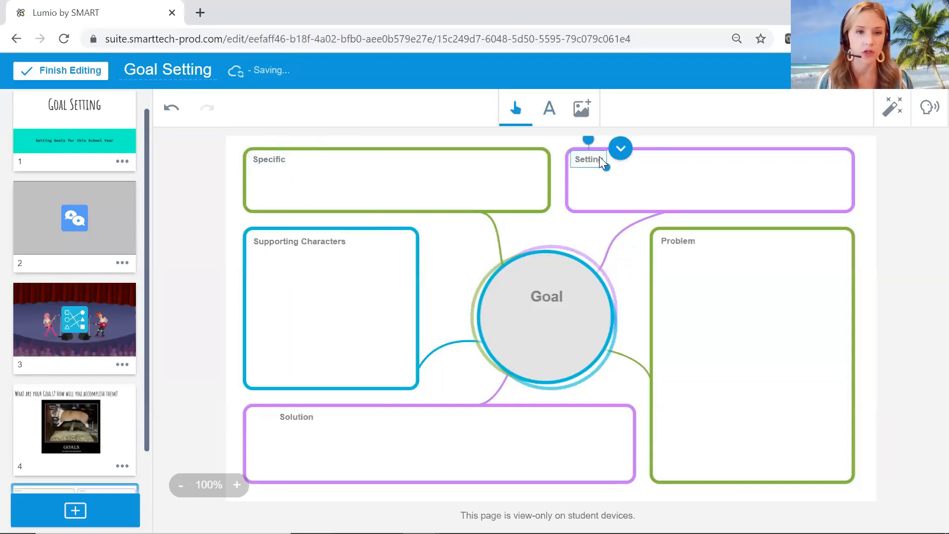
{"action": "left_click", "coordinate": [599, 157]}
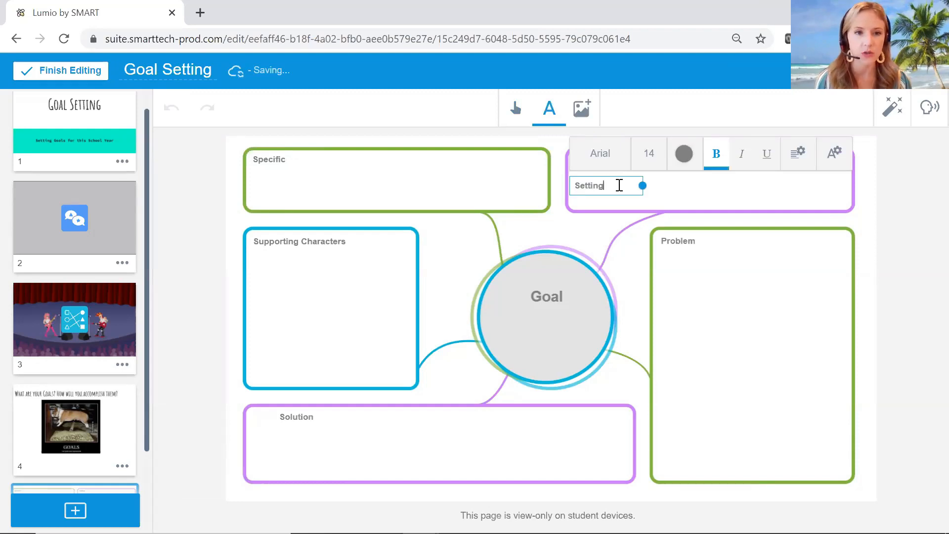
{"action": "key", "text": "BackSpace"}
{"action": "key", "text": "BackSpace"}
{"action": "key", "text": "BackSpace"}
{"action": "key", "text": "BackSpace"}
{"action": "key", "text": "BackSpace"}
{"action": "key", "text": "BackSpace"}
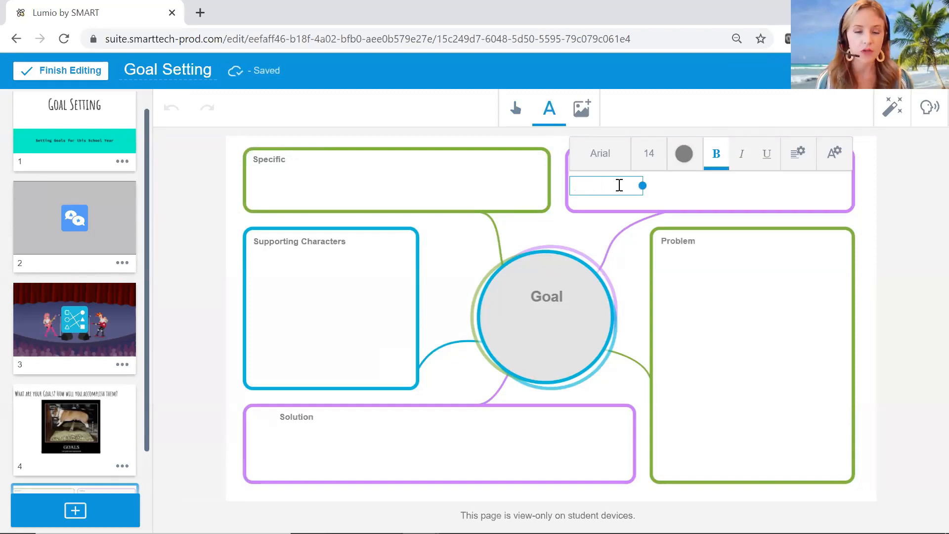
{"action": "type", "text": "Measu"}
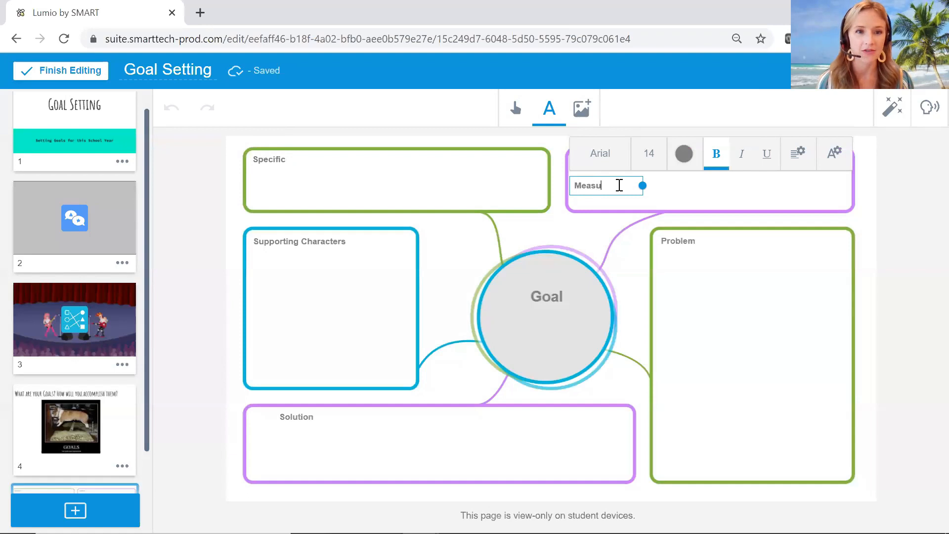
{"action": "type", "text": "r"}
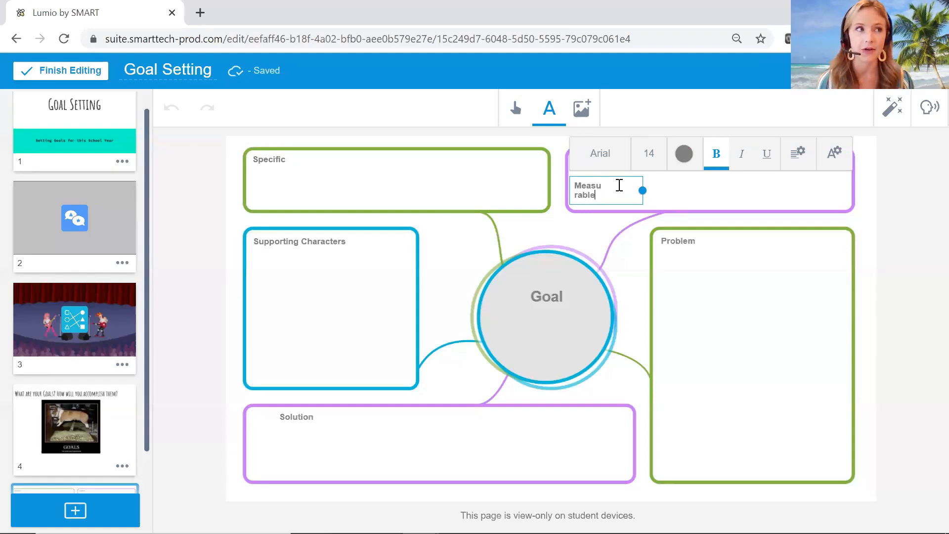
{"action": "type", "text": "able"}
{"action": "left_click_drag", "start_coordinate": [642, 190], "coordinate": [667, 189]}
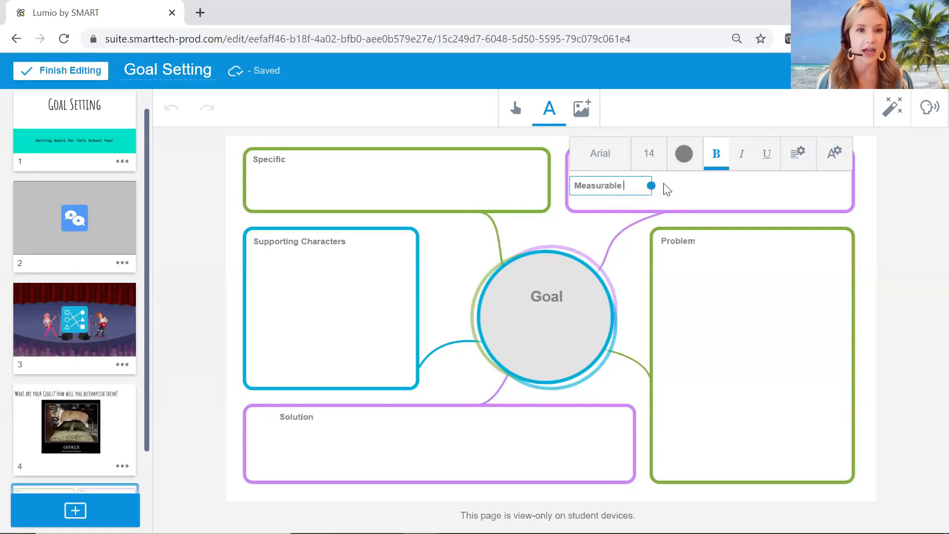
{"action": "left_click", "coordinate": [652, 202]}
Lock the "Measurable" label in place.
{"action": "left_click", "coordinate": [603, 160]}
{"action": "left_click", "coordinate": [641, 150]}
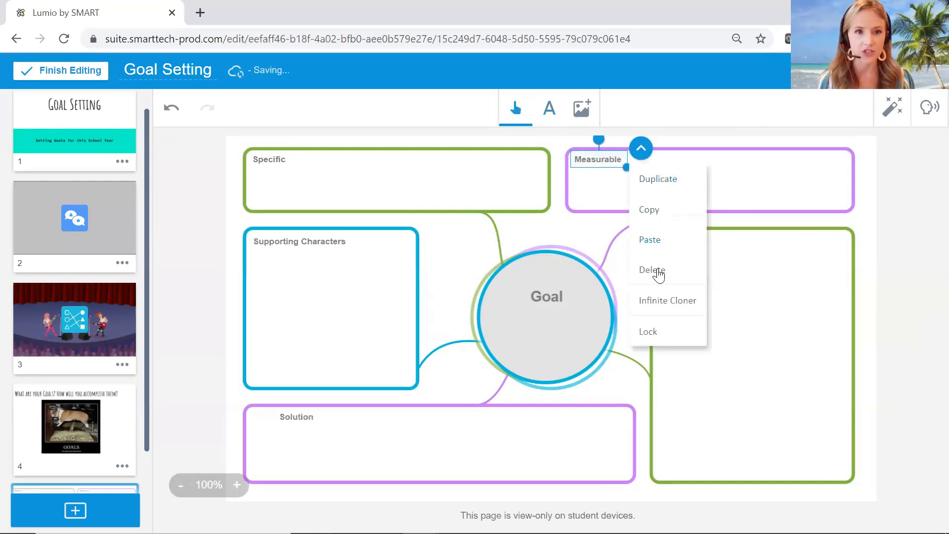
{"action": "left_click", "coordinate": [648, 332]}
Unlock the "Supporting Characters" label and replace its text with "Attainable".
{"action": "left_click", "coordinate": [329, 247]}
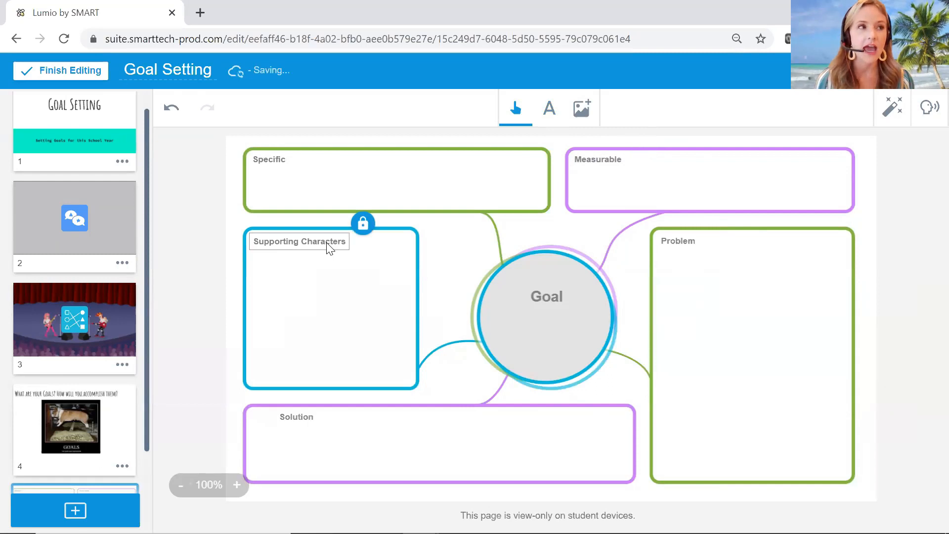
{"action": "left_click", "coordinate": [362, 224]}
{"action": "left_click", "coordinate": [387, 251]}
{"action": "double_click", "coordinate": [340, 241]}
{"action": "left_click_drag", "start_coordinate": [342, 242], "coordinate": [352, 238]}
{"action": "key", "text": "BackSpace"}
{"action": "key", "text": "BackSpace"}
{"action": "key", "text": "BackSpace"}
{"action": "key", "text": "BackSpace"}
{"action": "key", "text": "BackSpace"}
{"action": "key", "text": "BackSpace"}
{"action": "key", "text": "BackSpace"}
{"action": "key", "text": "BackSpace"}
{"action": "key", "text": "BackSpace"}
{"action": "key", "text": "BackSpace"}
{"action": "key", "text": "BackSpace"}
{"action": "key", "text": "BackSpace"}
{"action": "key", "text": "BackSpace"}
{"action": "key", "text": "BackSpace"}
{"action": "key", "text": "BackSpace"}
{"action": "key", "text": "BackSpace"}
{"action": "key", "text": "BackSpace"}
{"action": "key", "text": "BackSpace"}
{"action": "key", "text": "BackSpace"}
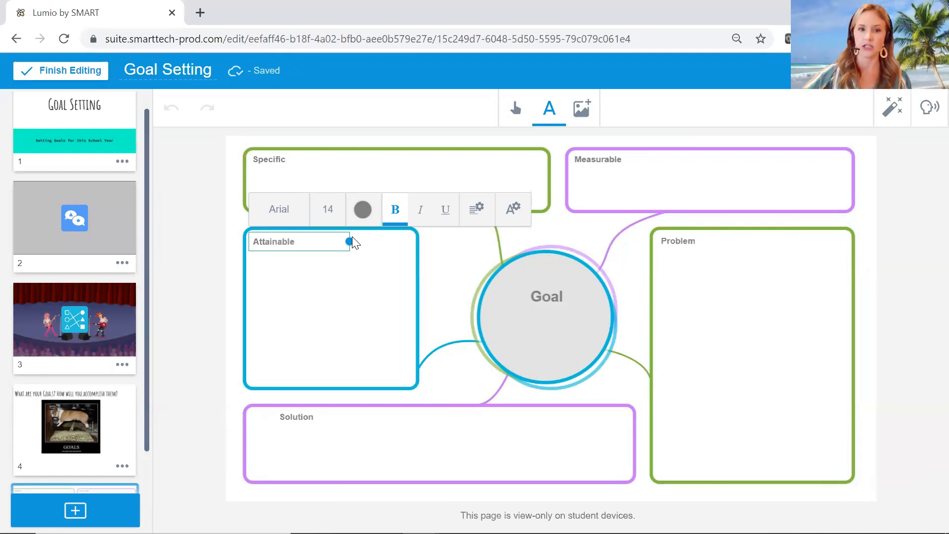
{"action": "left_click", "coordinate": [342, 255]}
Lock the "Attainable" label in place.
{"action": "left_click", "coordinate": [264, 247]}
{"action": "left_click", "coordinate": [311, 223]}
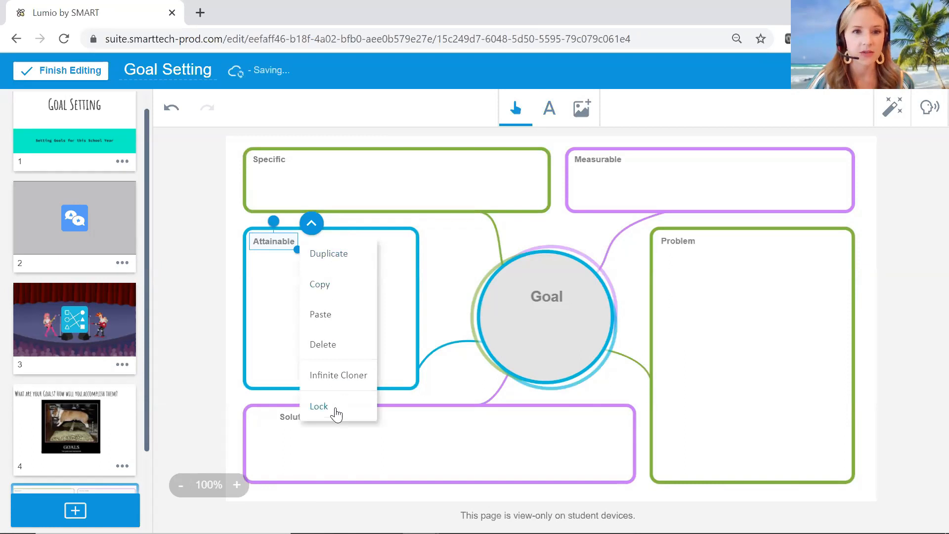
{"action": "left_click", "coordinate": [319, 406]}
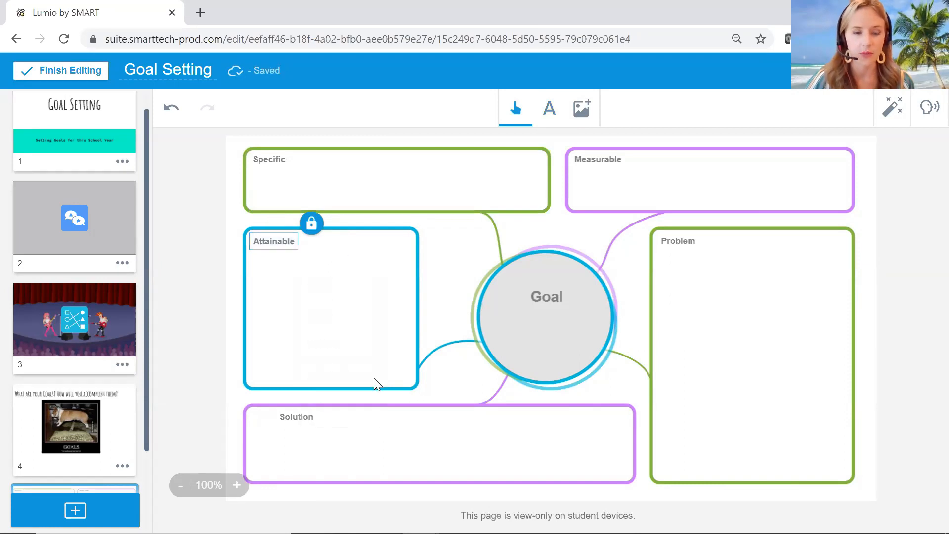
Unlock the "Problem" label, replace its text with "Realistic" and widen the text box so the word fits on one line.
{"action": "left_click", "coordinate": [684, 244]}
{"action": "left_click", "coordinate": [712, 223]}
{"action": "left_click", "coordinate": [730, 260]}
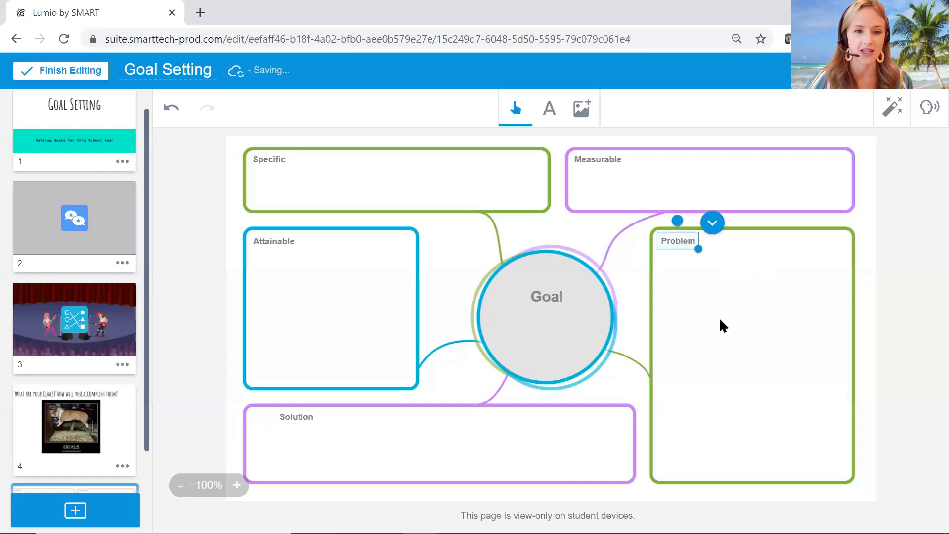
{"action": "left_click", "coordinate": [685, 241]}
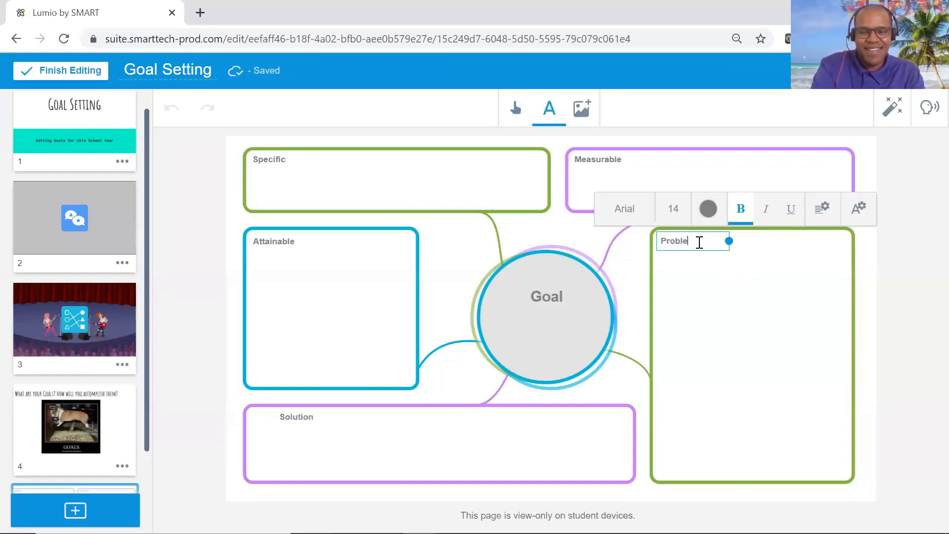
{"action": "key", "text": "BackSpace"}
{"action": "key", "text": "BackSpace"}
{"action": "key", "text": "BackSpace"}
{"action": "key", "text": "BackSpace"}
{"action": "key", "text": "BackSpace"}
{"action": "key", "text": "BackSpace"}
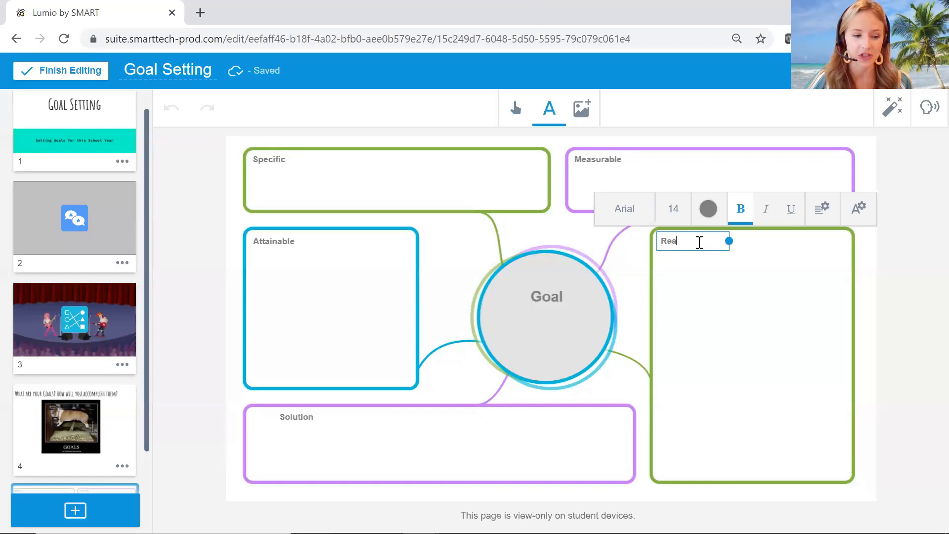
{"action": "type", "text": "Realistic"}
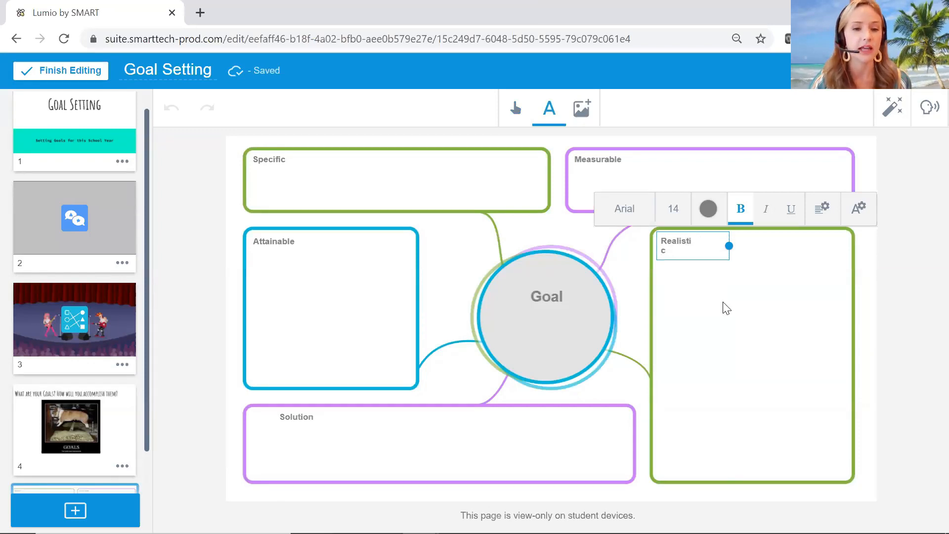
{"action": "left_click_drag", "start_coordinate": [730, 246], "coordinate": [737, 242]}
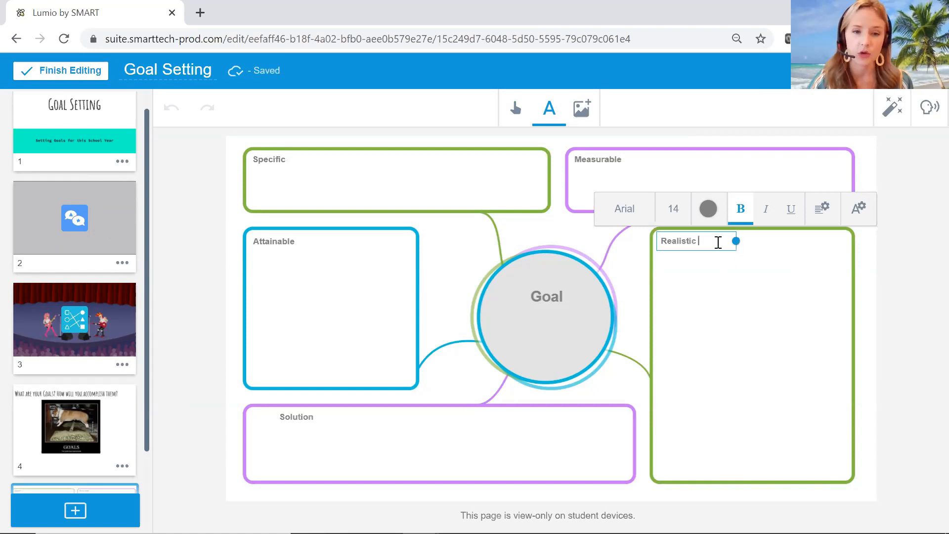
{"action": "left_click", "coordinate": [720, 269]}
Lock the "Realistic" label in place.
{"action": "left_click", "coordinate": [681, 243]}
{"action": "left_click", "coordinate": [718, 226]}
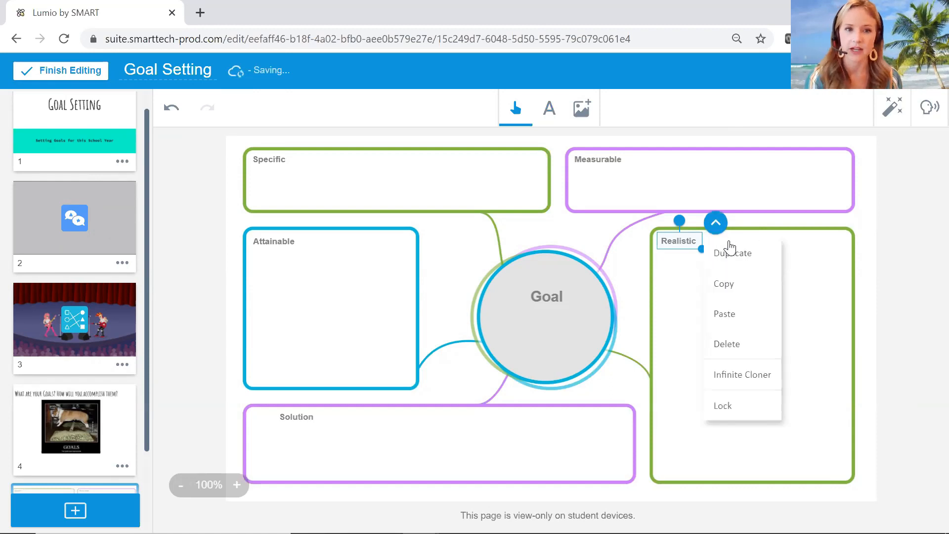
{"action": "left_click", "coordinate": [722, 406]}
Unlock the "Solution" label and replace its text with "Timely".
{"action": "left_click", "coordinate": [309, 420]}
{"action": "left_click", "coordinate": [330, 398]}
{"action": "left_click", "coordinate": [356, 434]}
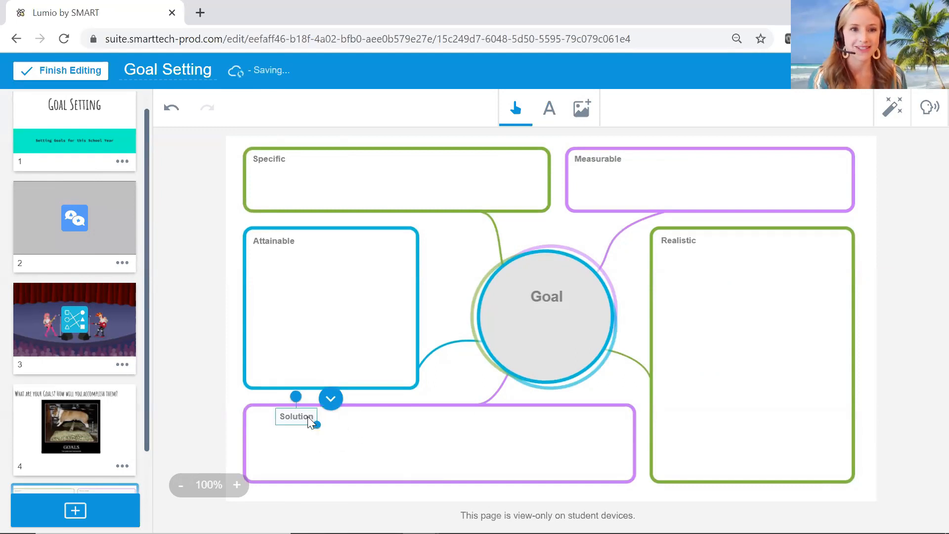
{"action": "left_click", "coordinate": [307, 416]}
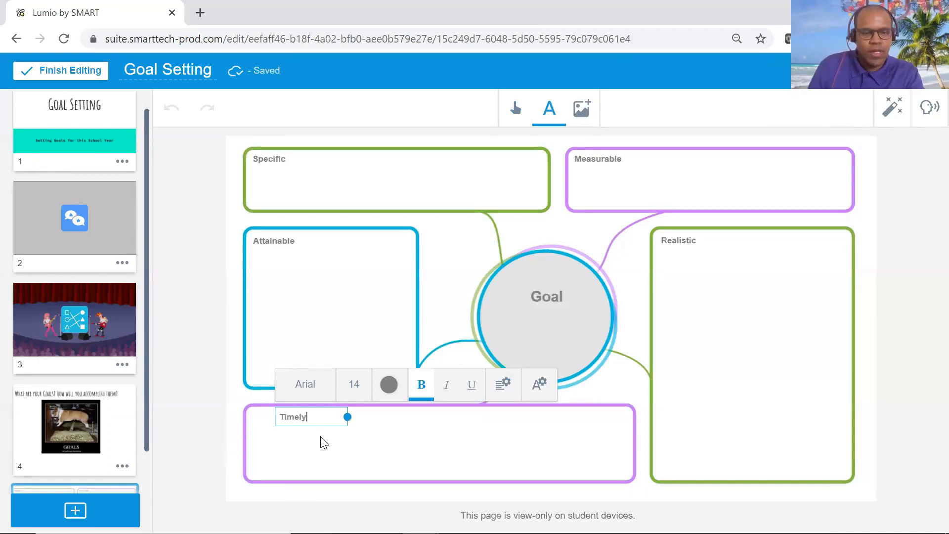
{"action": "left_click", "coordinate": [333, 462]}
Lock the "Timely" label in place.
{"action": "left_click", "coordinate": [299, 421]}
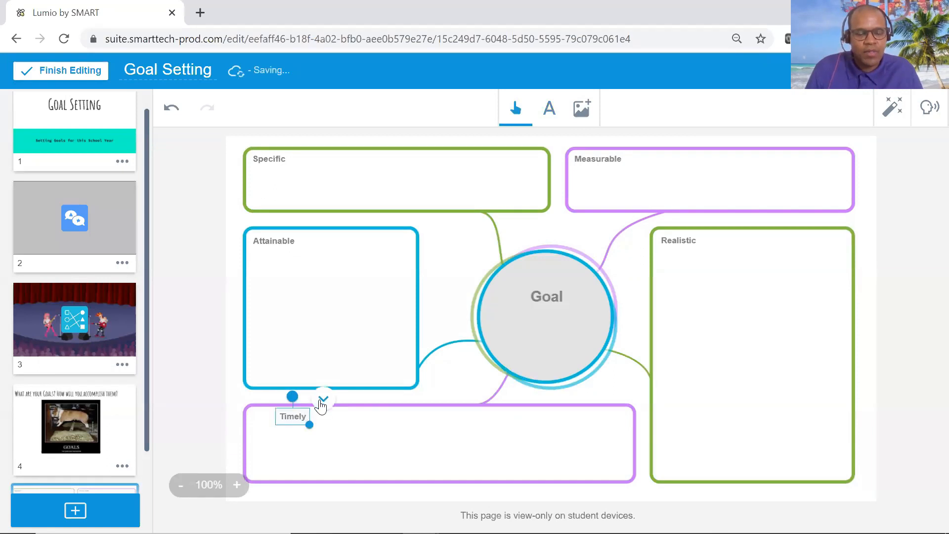
{"action": "left_click", "coordinate": [322, 400]}
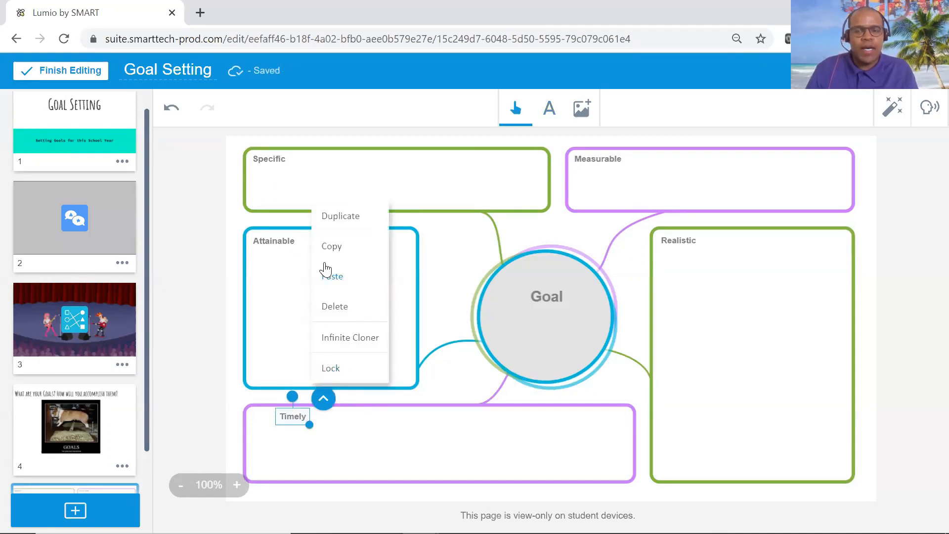
{"action": "left_click", "coordinate": [345, 369]}
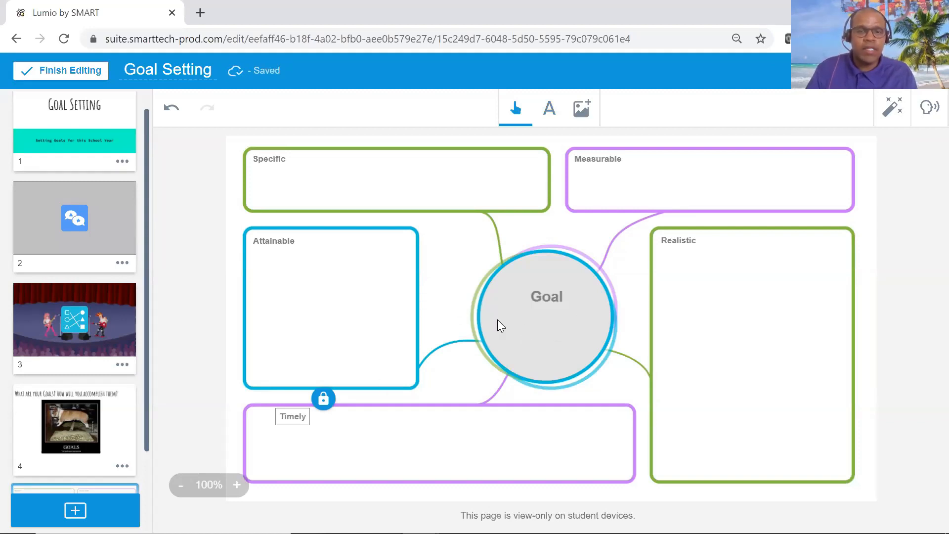
View the options for adding an image by upload, web link or online search, and close them.
{"action": "left_click", "coordinate": [583, 113]}
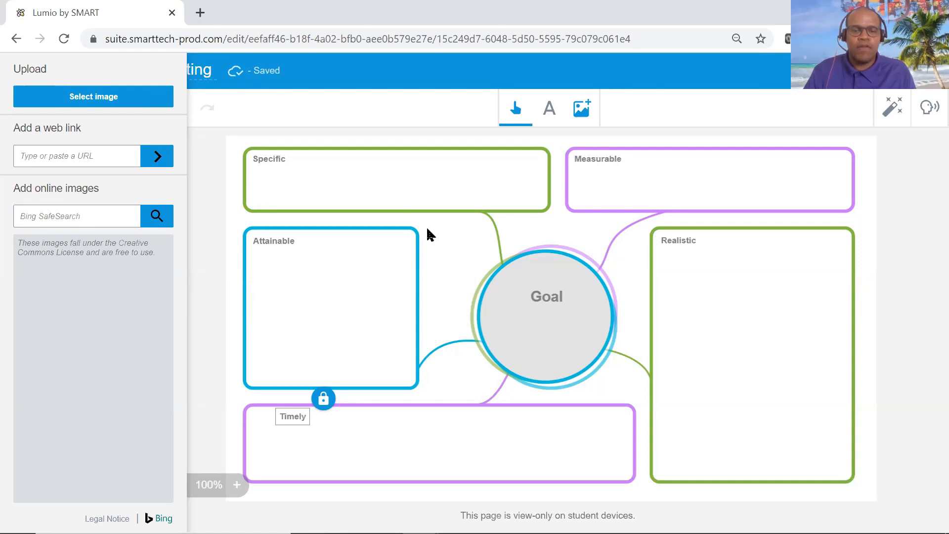
{"action": "left_click", "coordinate": [450, 244]}
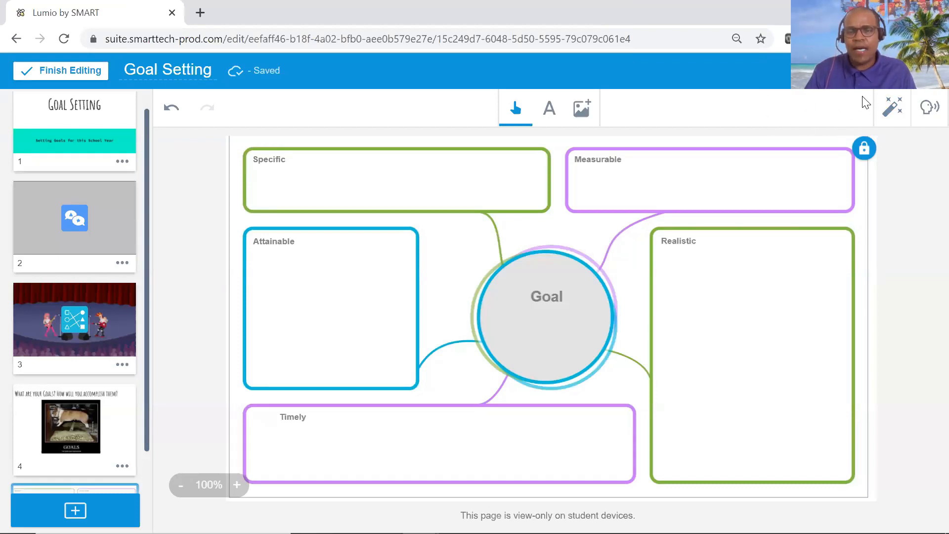
Convert the story map page into an individual Handout Activity and title it "Goal setting Story Map".
{"action": "left_click", "coordinate": [892, 111]}
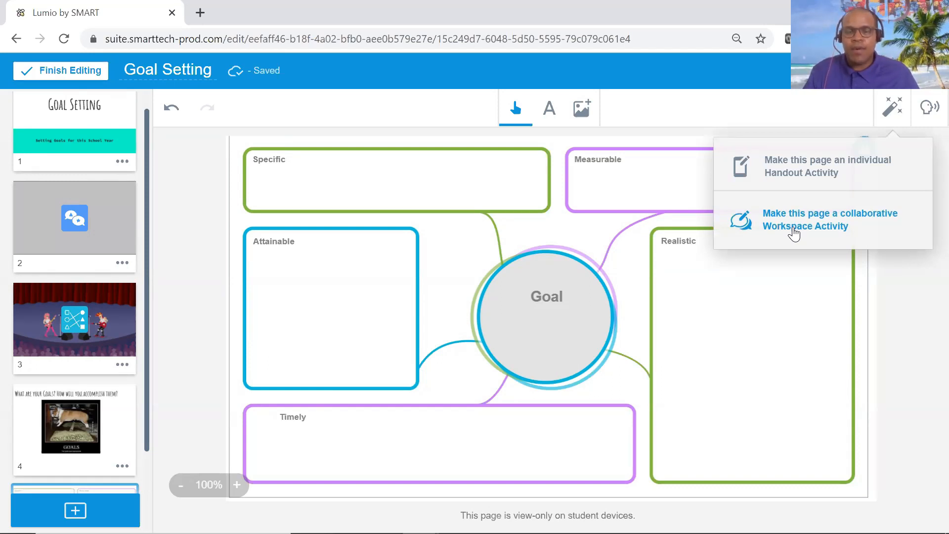
{"action": "left_click", "coordinate": [809, 174]}
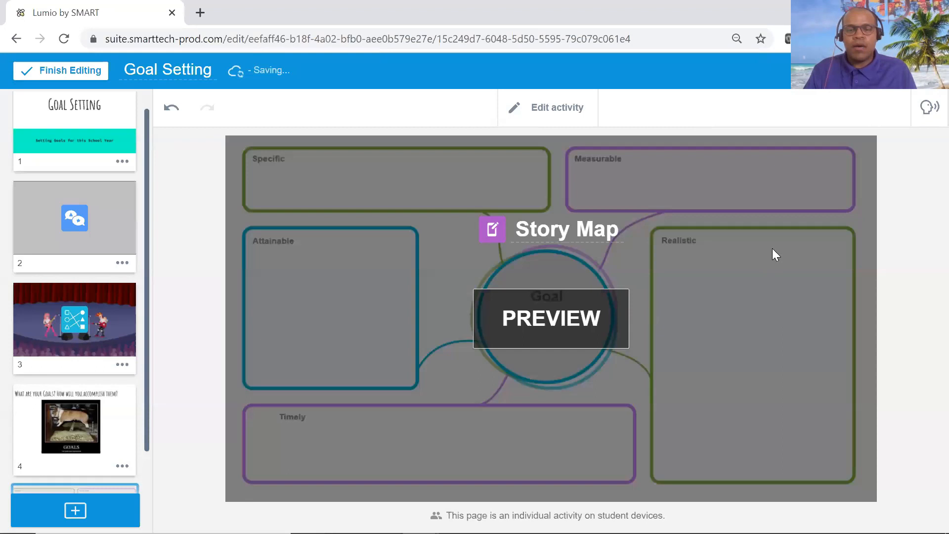
{"action": "left_click", "coordinate": [521, 224]}
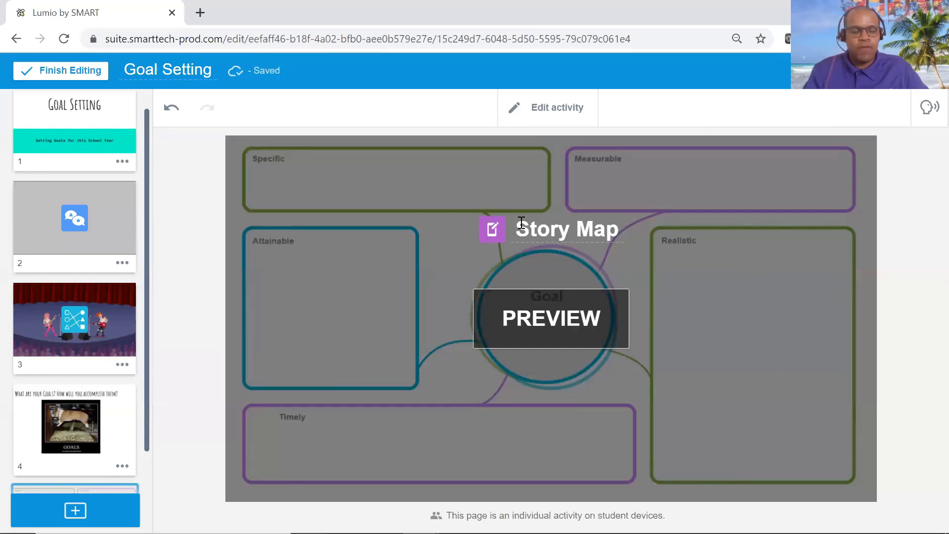
{"action": "type", "text": "Goal se"}
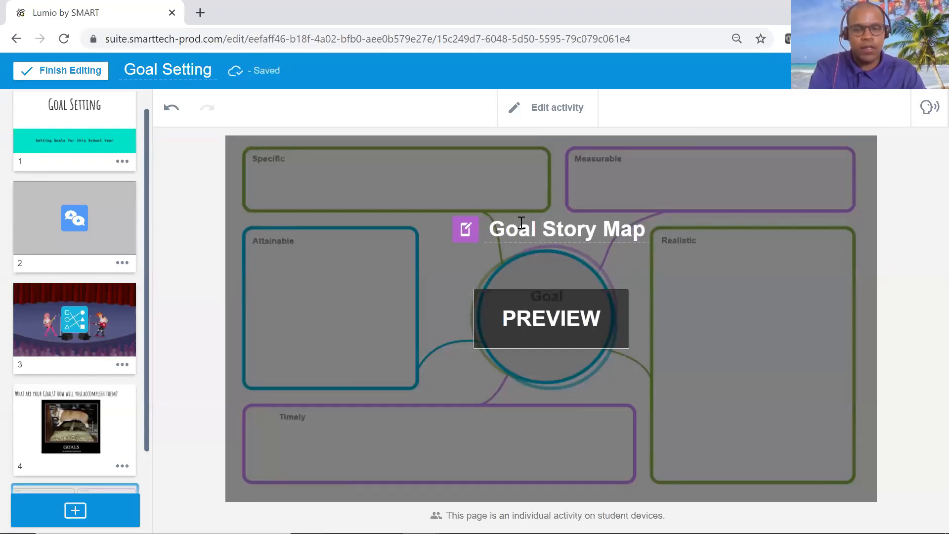
{"action": "type", "text": "tting"}
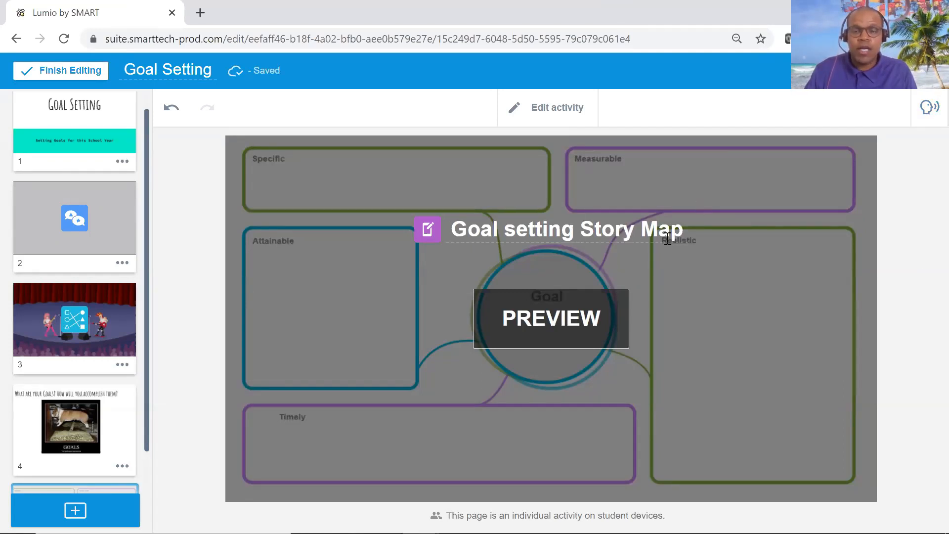
View the instructional audio recorder for page 5 and close it without recording.
{"action": "left_click", "coordinate": [928, 111]}
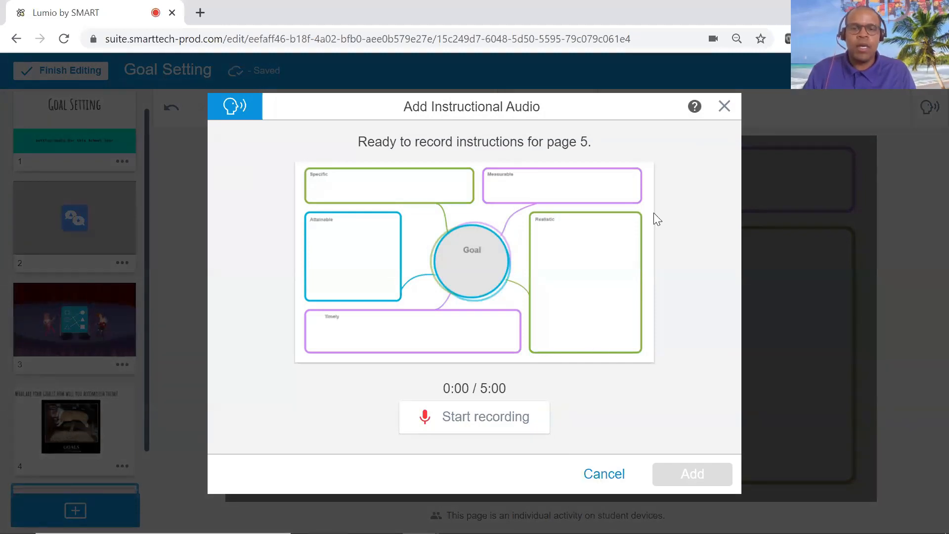
{"action": "left_click", "coordinate": [724, 106]}
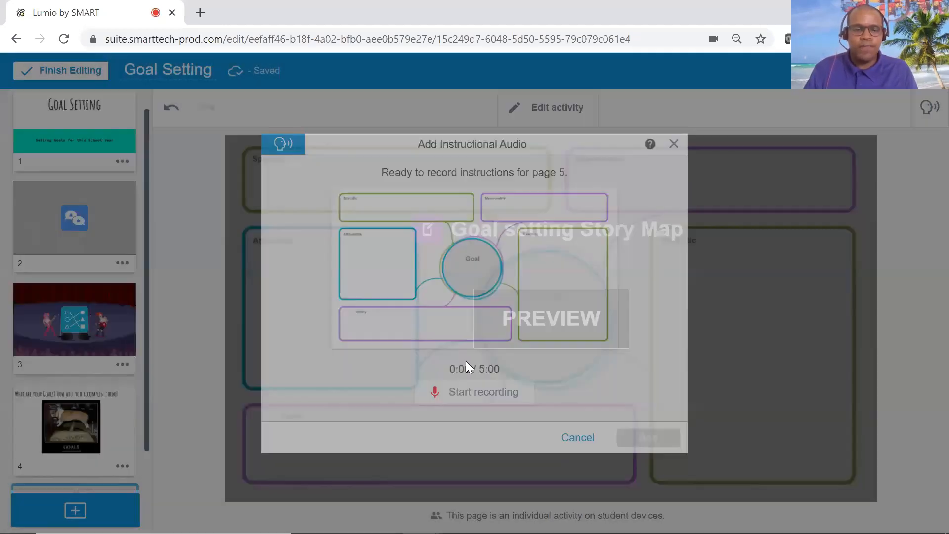
Rename the lesson "Goal Setting 7/13" and finish editing it.
{"action": "scroll", "coordinate": [127, 345], "scroll_direction": "down", "scroll_amount": 2}
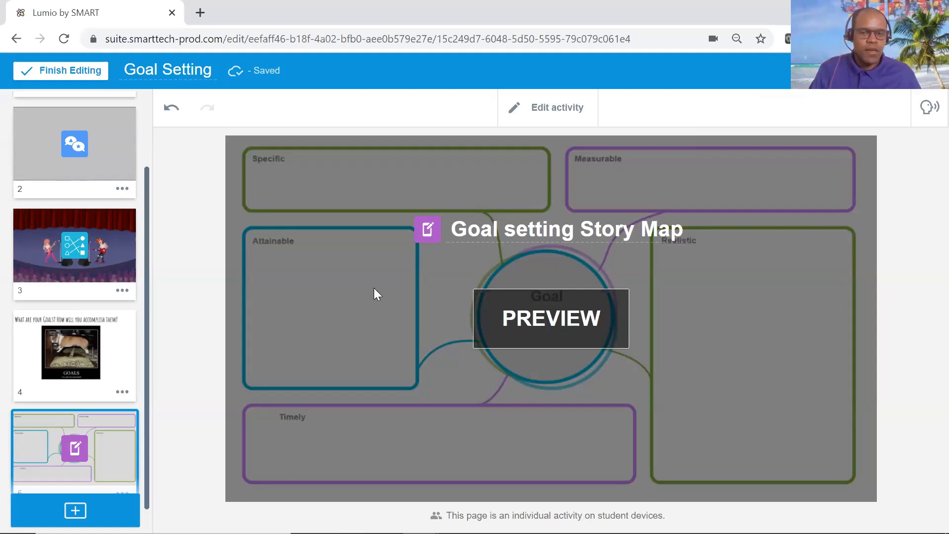
{"action": "left_click", "coordinate": [207, 71]}
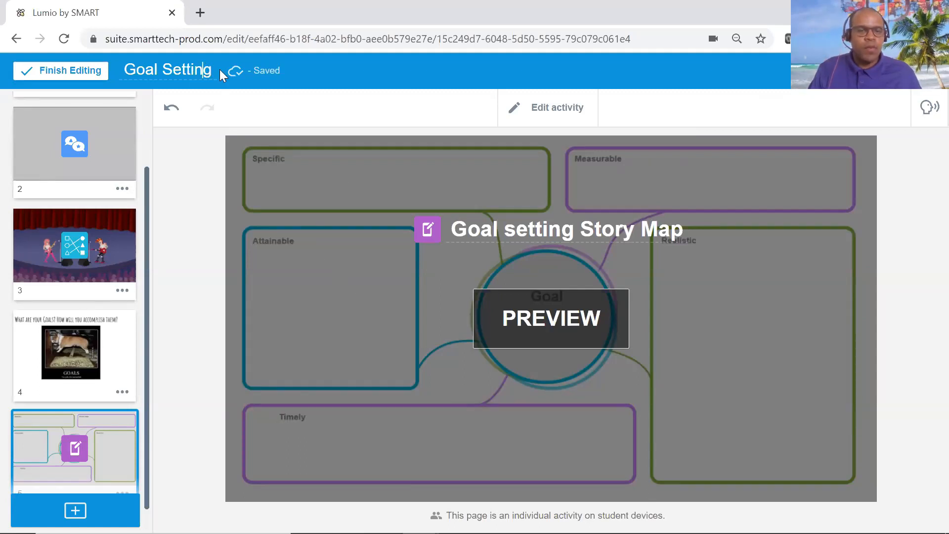
{"action": "type", "text": "7/"}
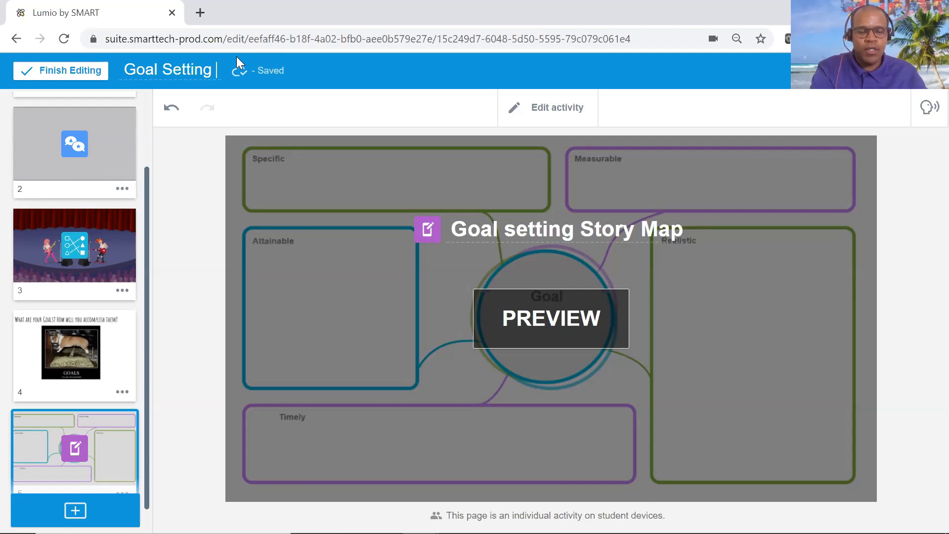
{"action": "type", "text": "13"}
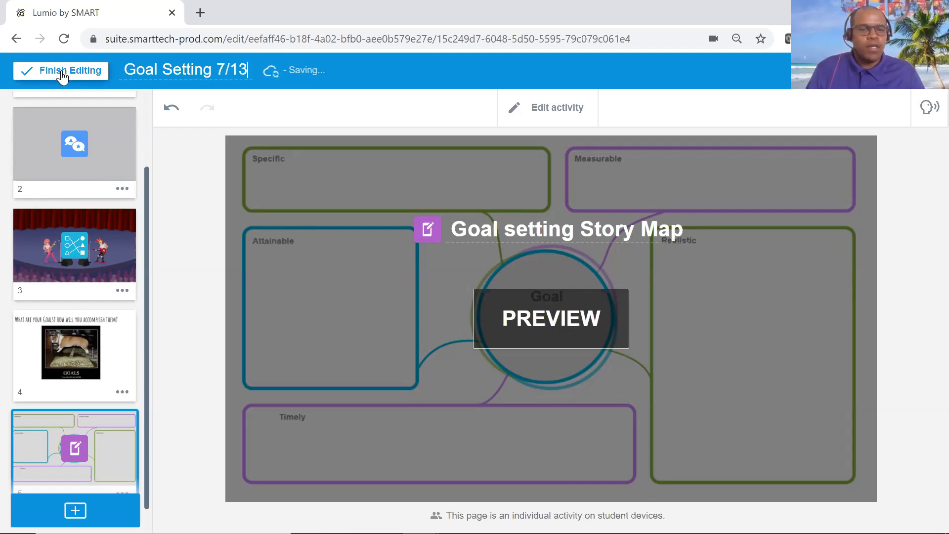
{"action": "left_click", "coordinate": [135, 70]}
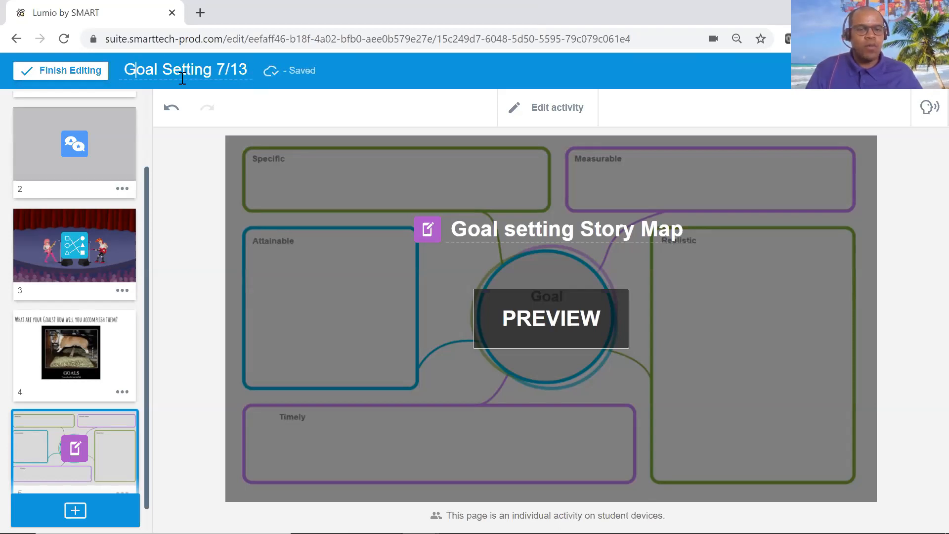
{"action": "left_click", "coordinate": [77, 74]}
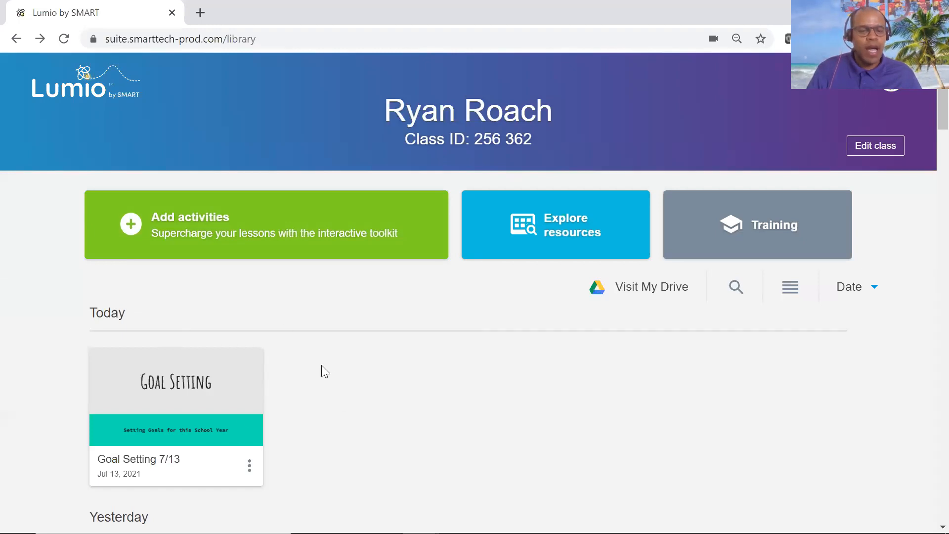
Start the "Goal Setting 7/13" lesson and view the connected students and the instructions for joining the class.
{"action": "mouse_move", "coordinate": [169, 351]}
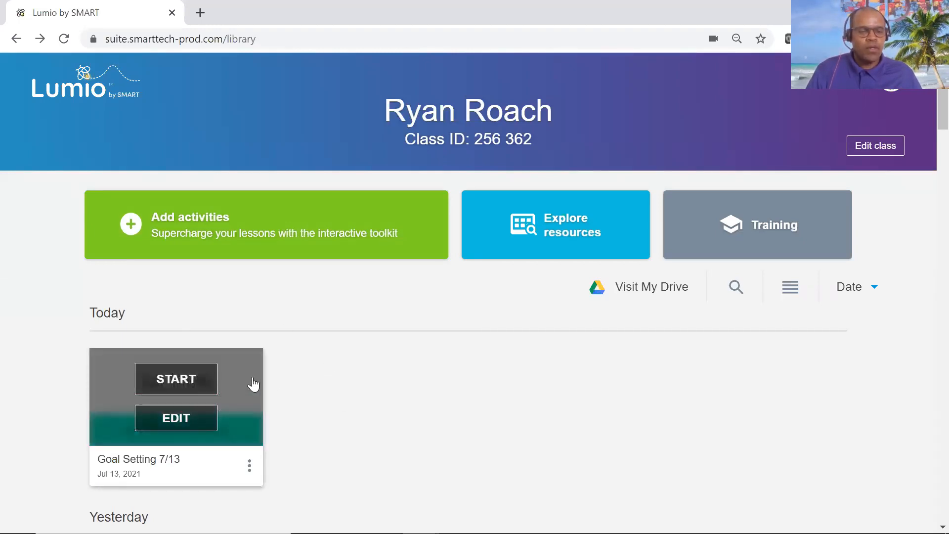
{"action": "left_click", "coordinate": [196, 384]}
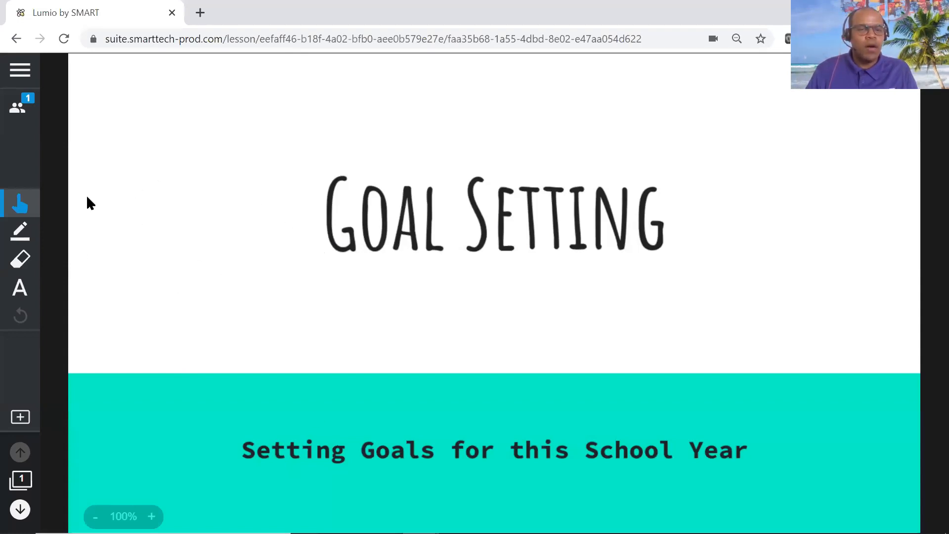
{"action": "left_click", "coordinate": [16, 109]}
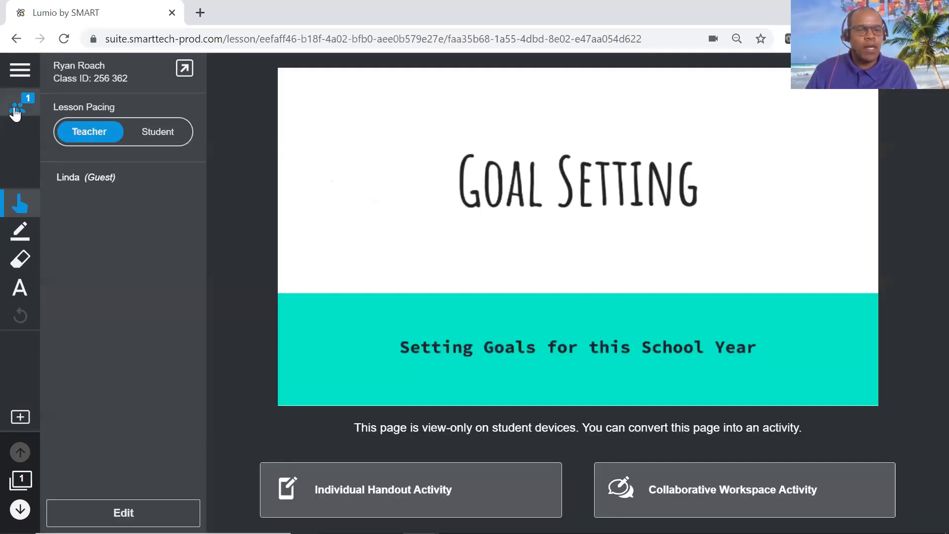
{"action": "left_click", "coordinate": [185, 74]}
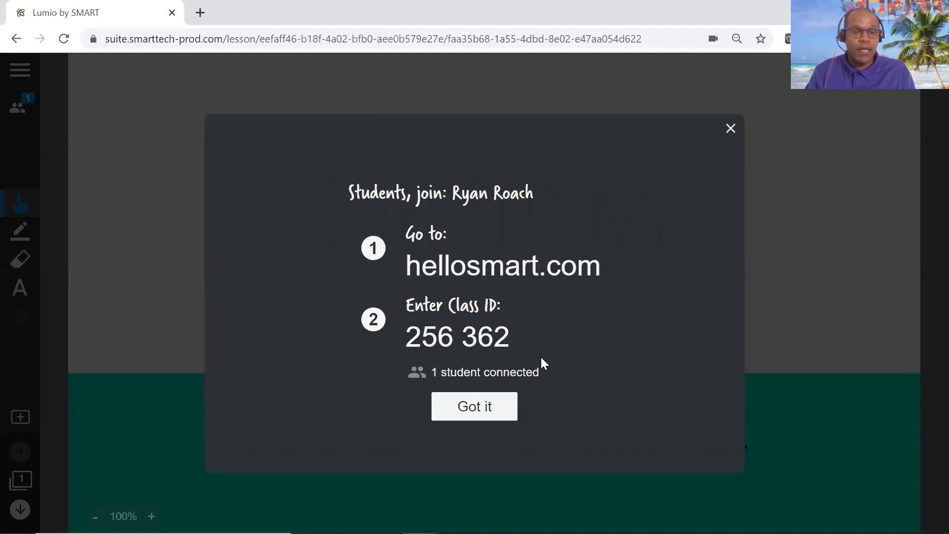
{"action": "left_click", "coordinate": [731, 130]}
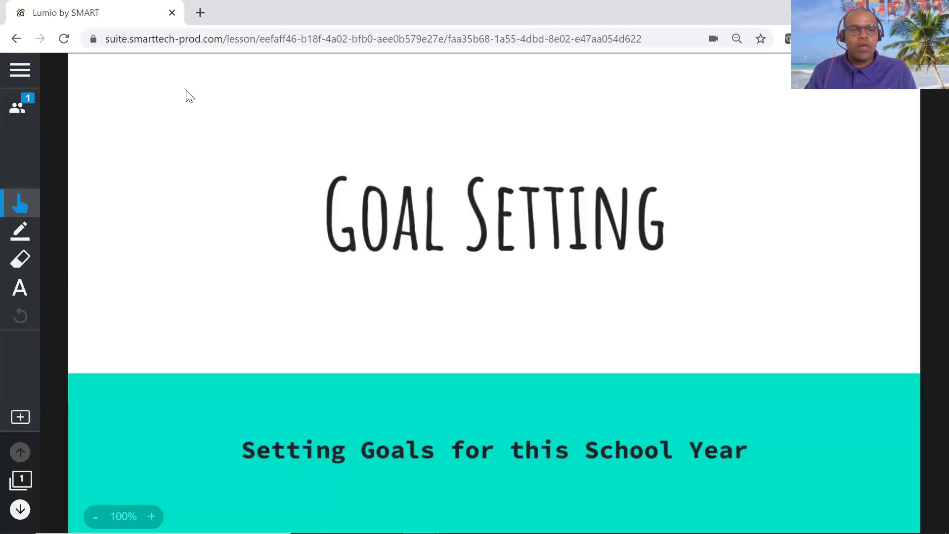
End the running lesson and return to the lesson library.
{"action": "left_click", "coordinate": [20, 70]}
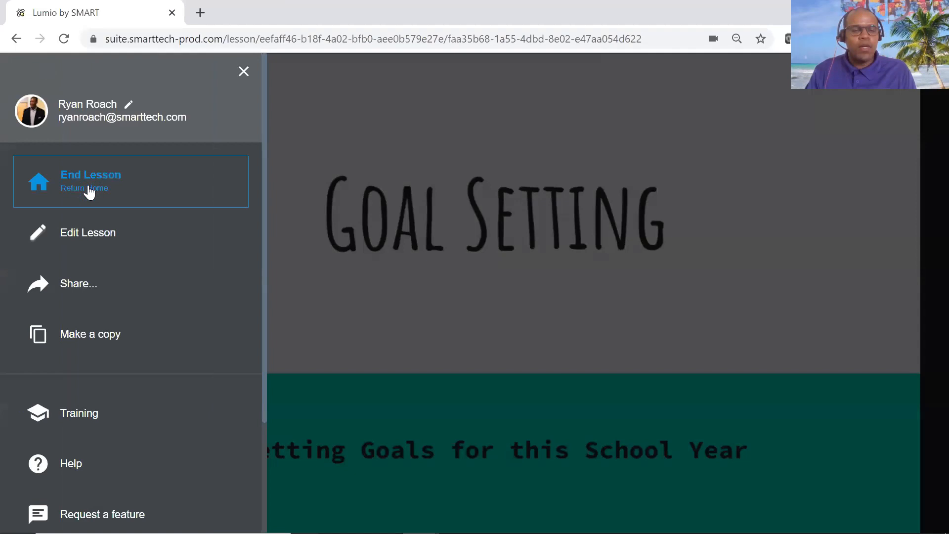
{"action": "left_click", "coordinate": [89, 192]}
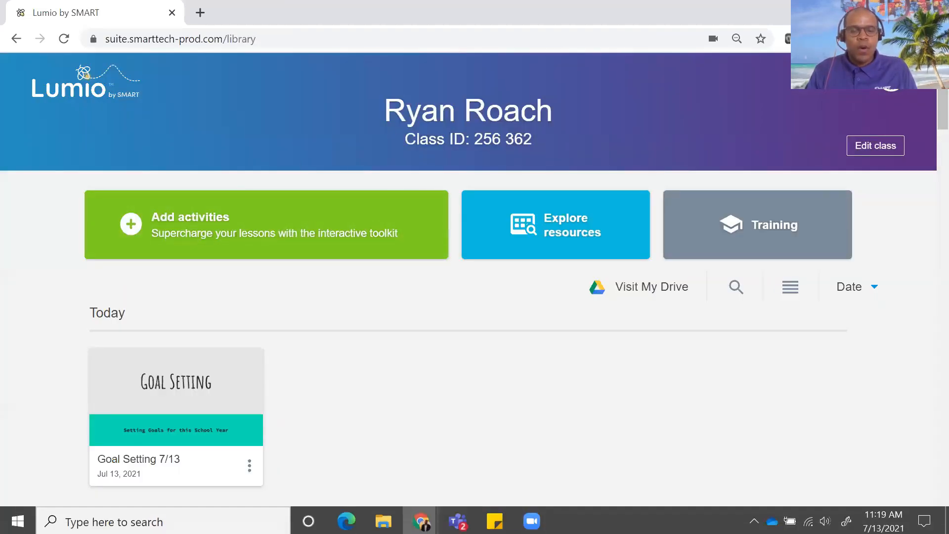
View the teacher sign-in options on the Lumio website in the other browser window, and switch back to the lesson library.
{"action": "mouse_move", "coordinate": [420, 519]}
{"action": "left_click", "coordinate": [487, 473]}
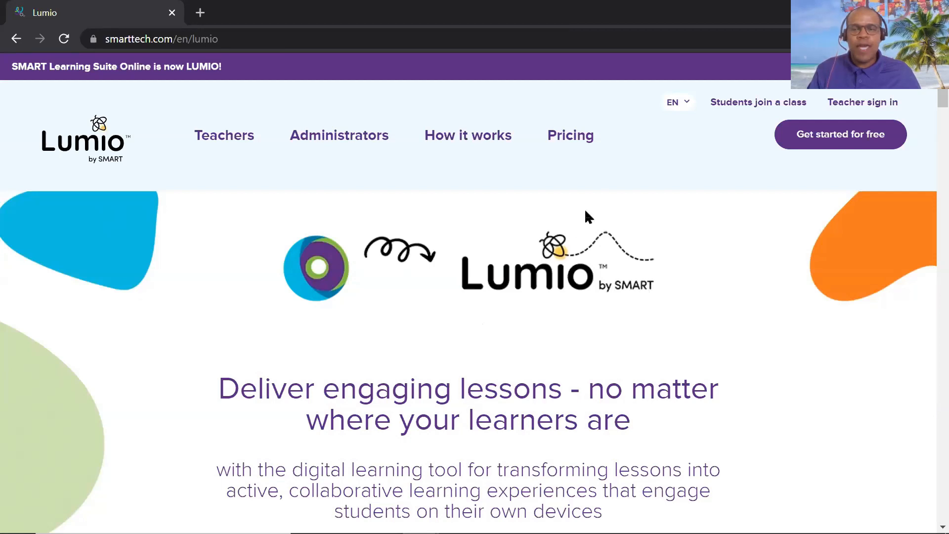
{"action": "left_click", "coordinate": [862, 106]}
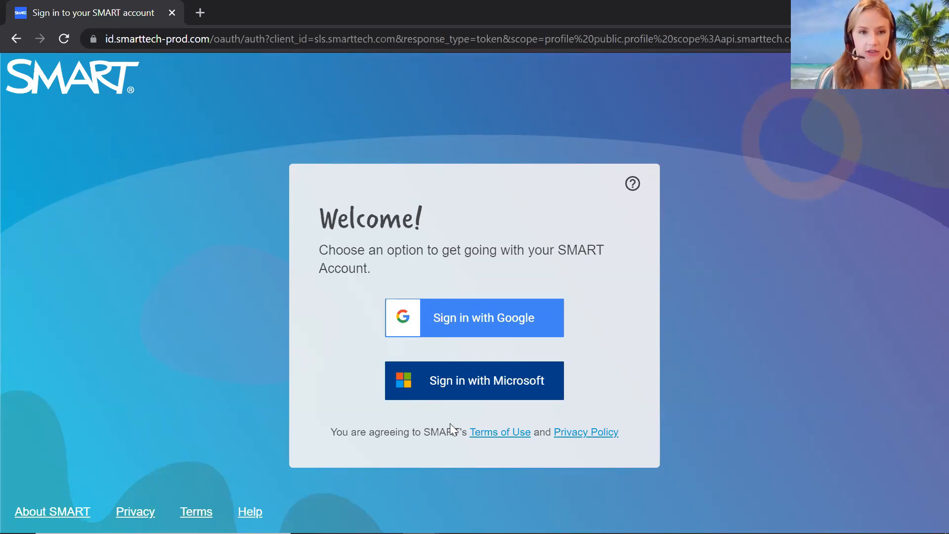
{"action": "mouse_move", "coordinate": [395, 533]}
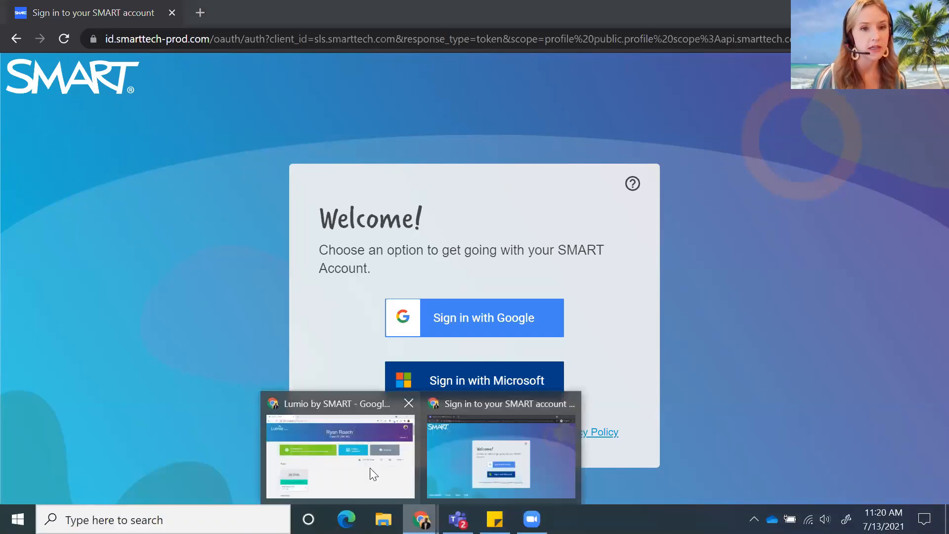
{"action": "left_click", "coordinate": [369, 470]}
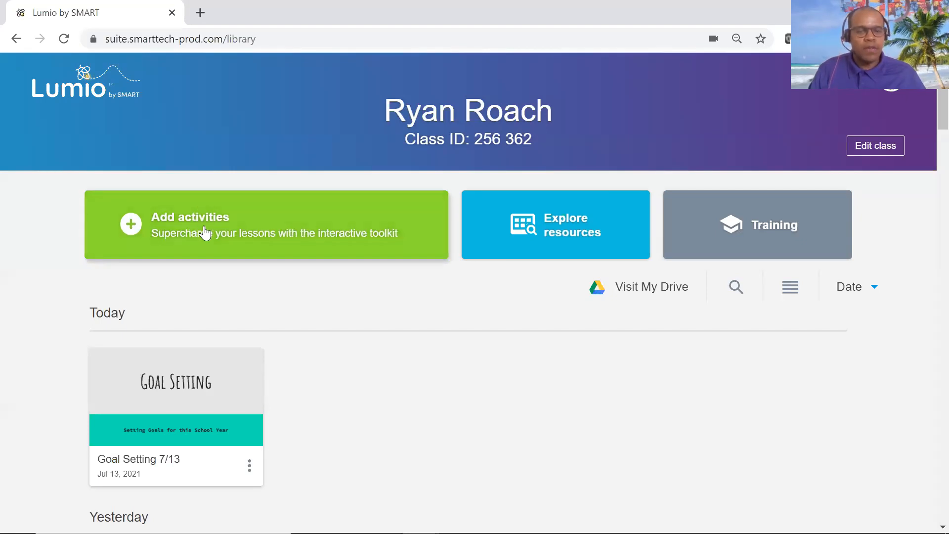
Begin adding activities for a new lesson and search the lesson content for "SEL check-in".
{"action": "left_click", "coordinate": [231, 230]}
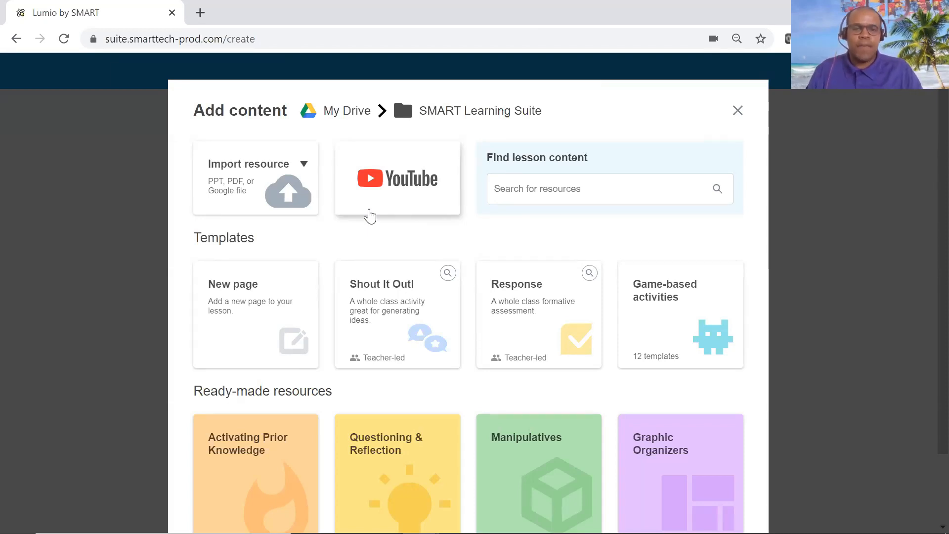
{"action": "left_click", "coordinate": [521, 197]}
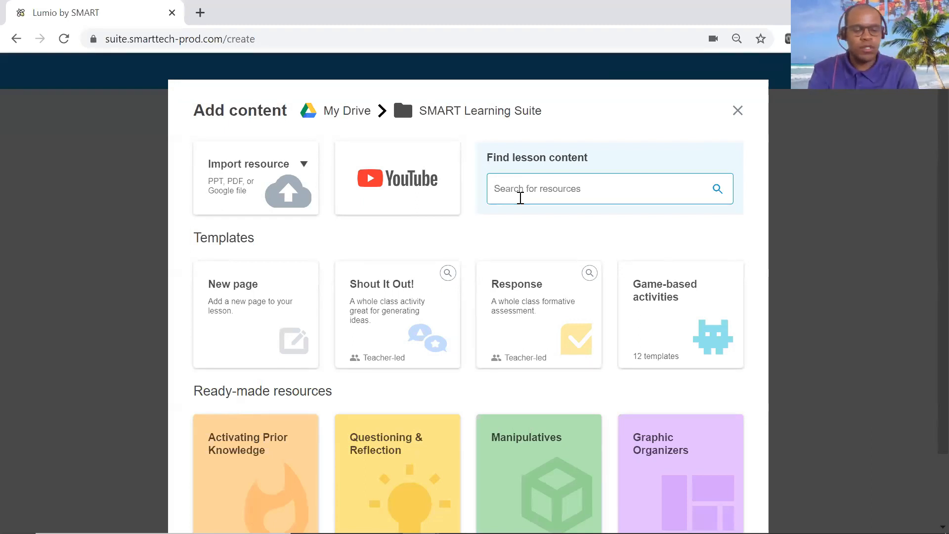
{"action": "type", "text": "SEL check-in"}
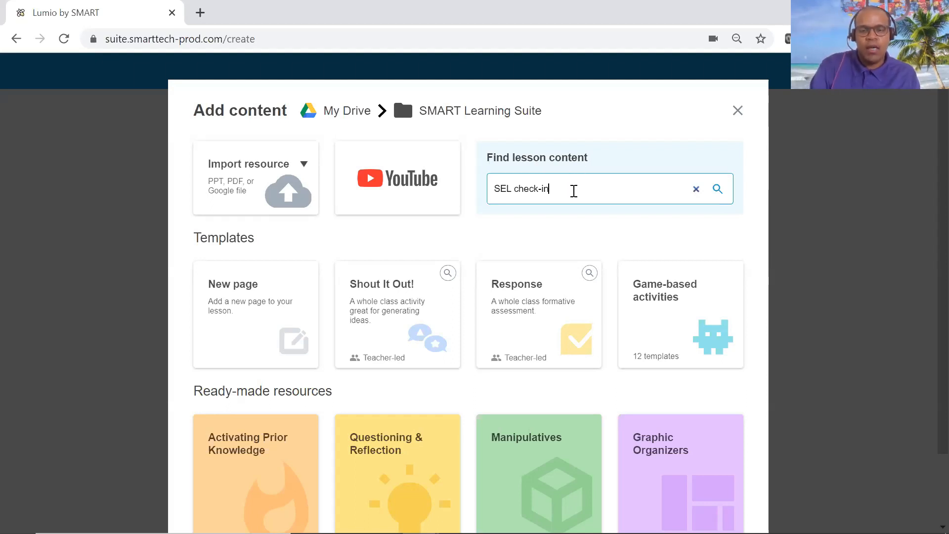
{"action": "key", "text": "Return"}
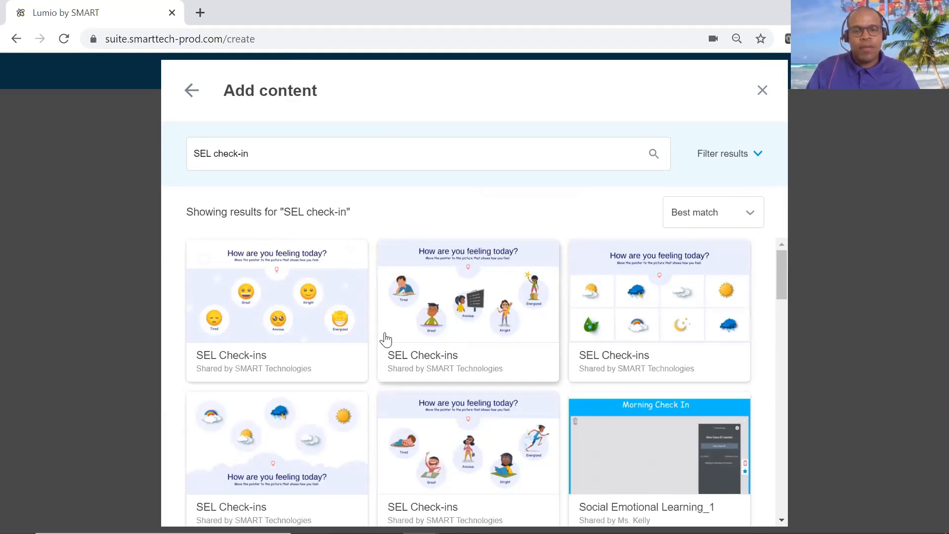
Review the emoji "How are you feeling today?" SEL Check-ins resource with its details and save it to a lesson.
{"action": "left_click", "coordinate": [271, 319]}
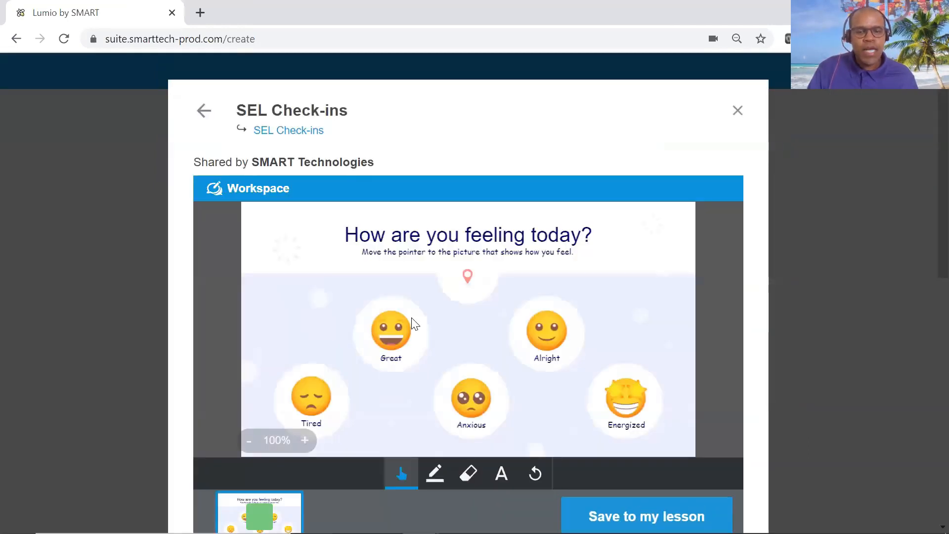
{"action": "scroll", "coordinate": [569, 329], "scroll_direction": "down", "scroll_amount": 5}
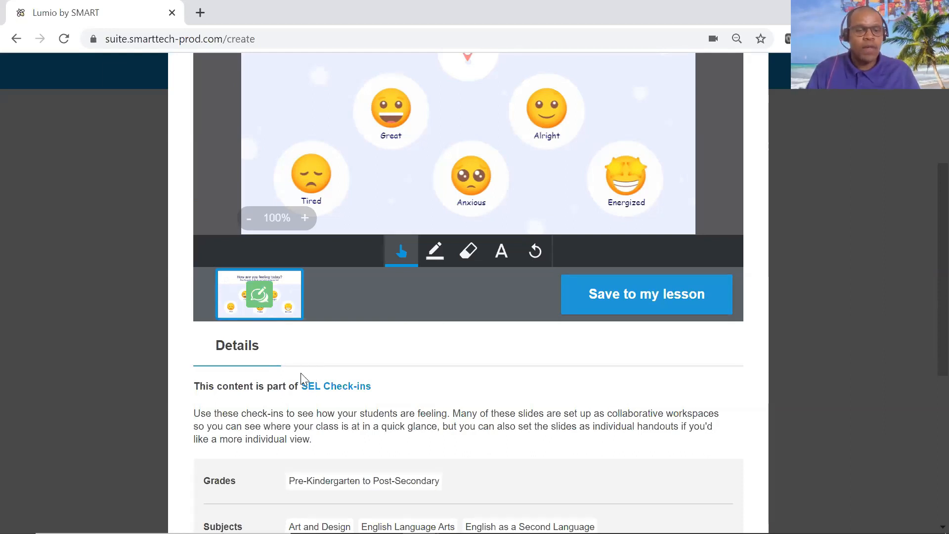
{"action": "scroll", "coordinate": [287, 396], "scroll_direction": "down", "scroll_amount": 2}
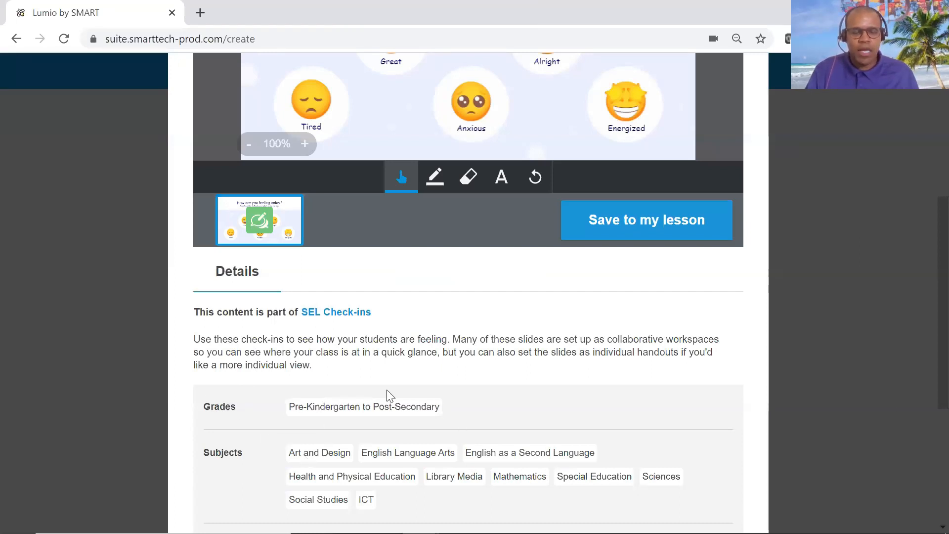
{"action": "scroll", "coordinate": [429, 237], "scroll_direction": "up", "scroll_amount": 1}
{"action": "scroll", "coordinate": [445, 227], "scroll_direction": "up", "scroll_amount": 1}
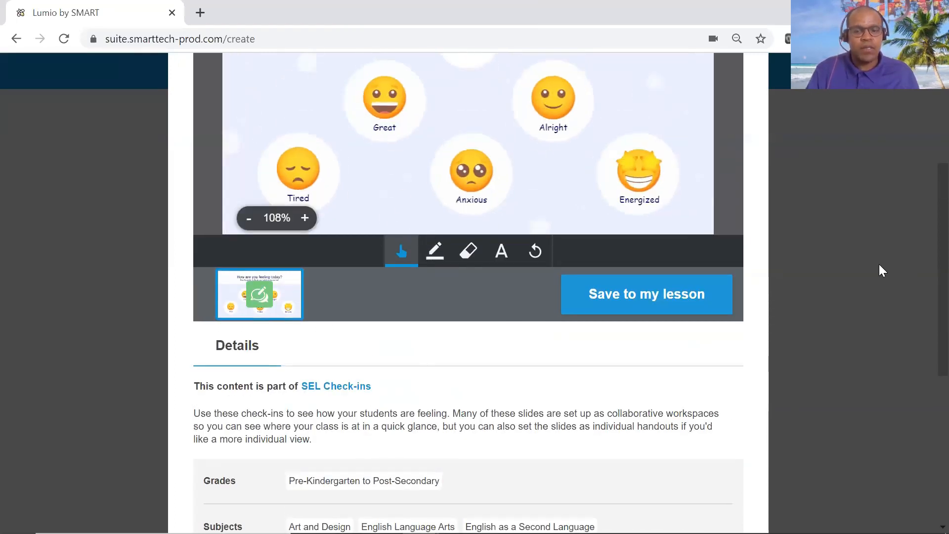
{"action": "scroll", "coordinate": [878, 260], "scroll_direction": "up", "scroll_amount": 2}
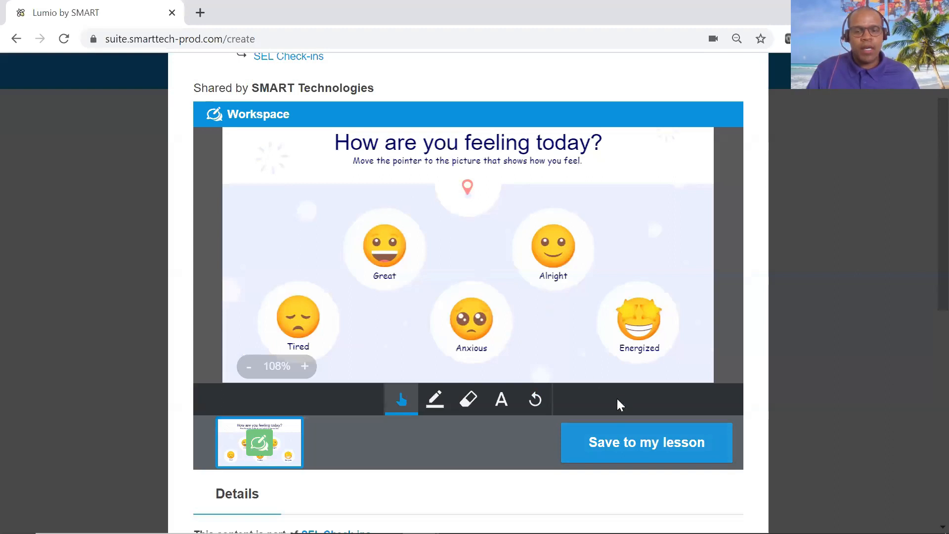
{"action": "left_click", "coordinate": [636, 445]}
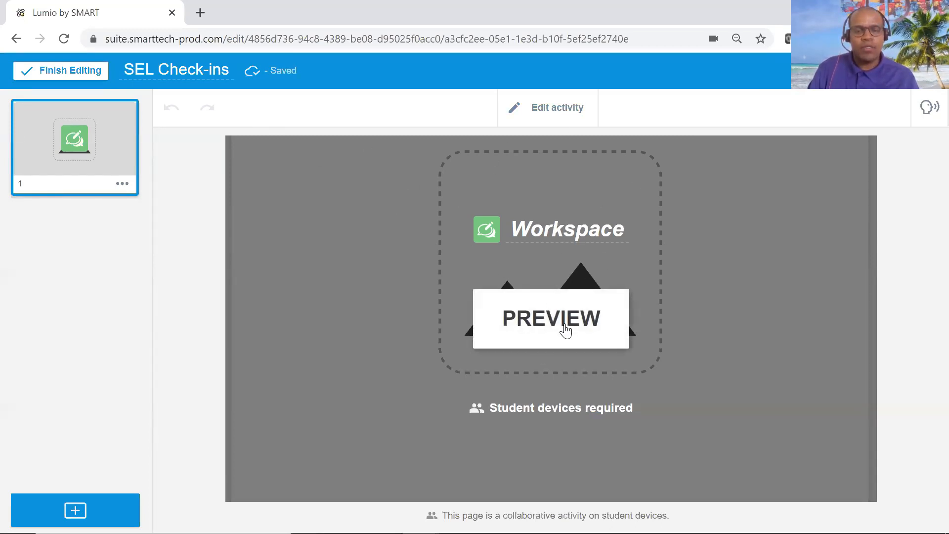
Preview the SEL check-in Workspace activity, close the preview and open the activity's page for editing.
{"action": "left_click", "coordinate": [565, 330]}
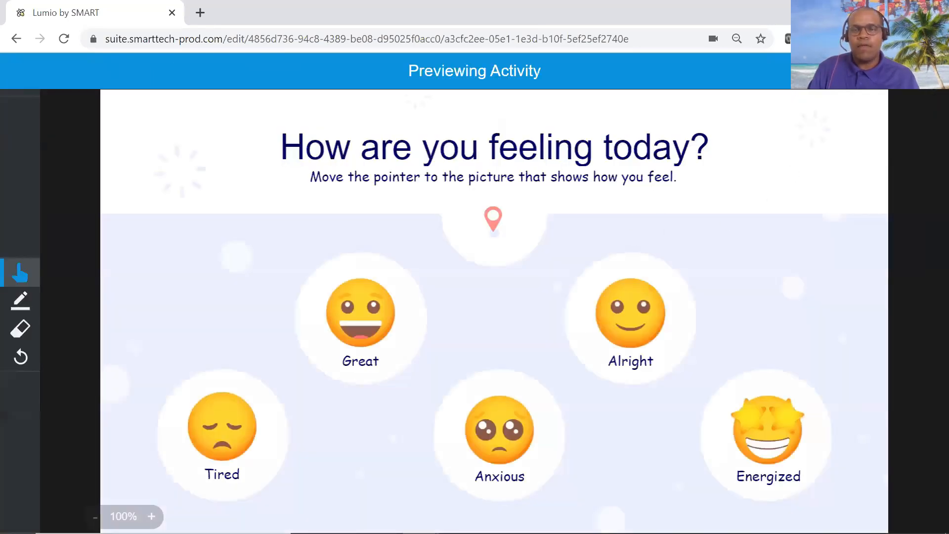
{"action": "left_click", "coordinate": [929, 70]}
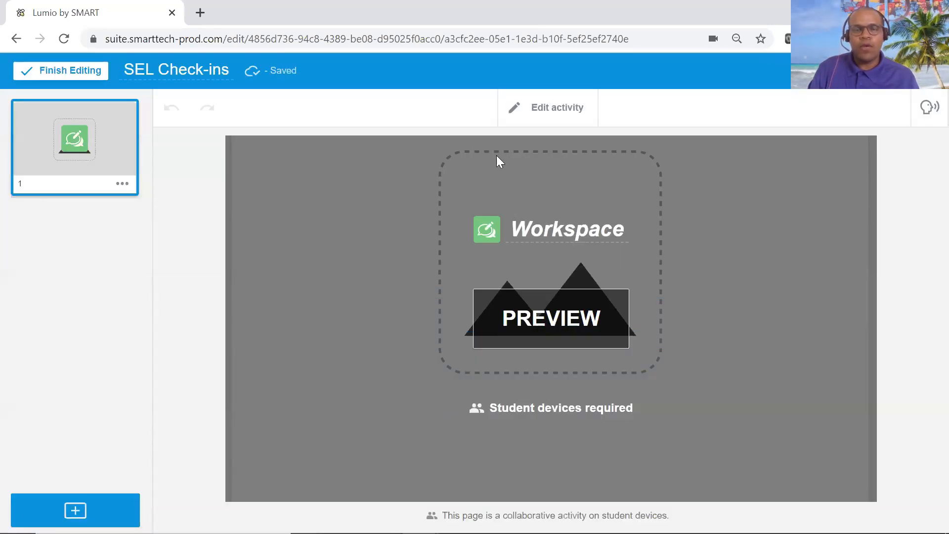
{"action": "left_click", "coordinate": [556, 113]}
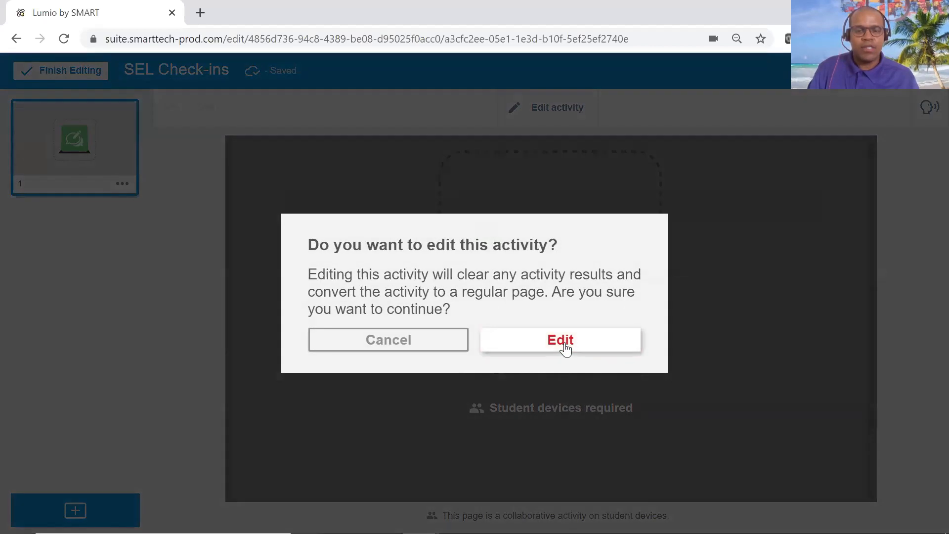
{"action": "left_click", "coordinate": [566, 350]}
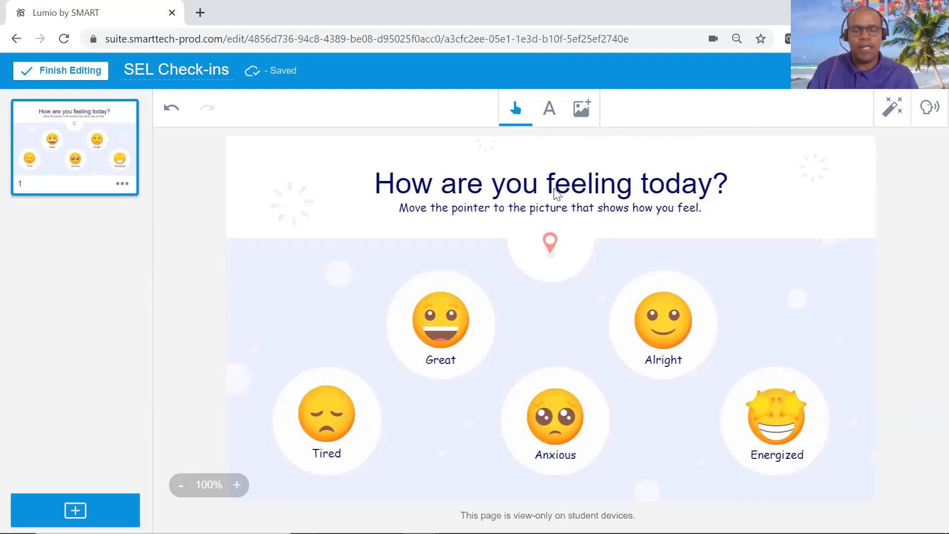
Select the "How are you feeling today?" title and make the page a collaborative Workspace activity.
{"action": "left_click", "coordinate": [588, 186]}
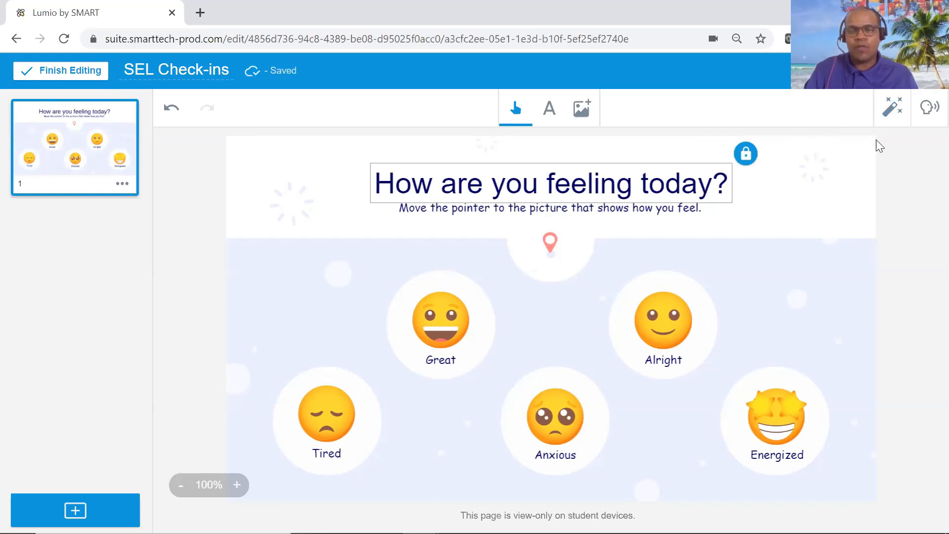
{"action": "left_click", "coordinate": [890, 113]}
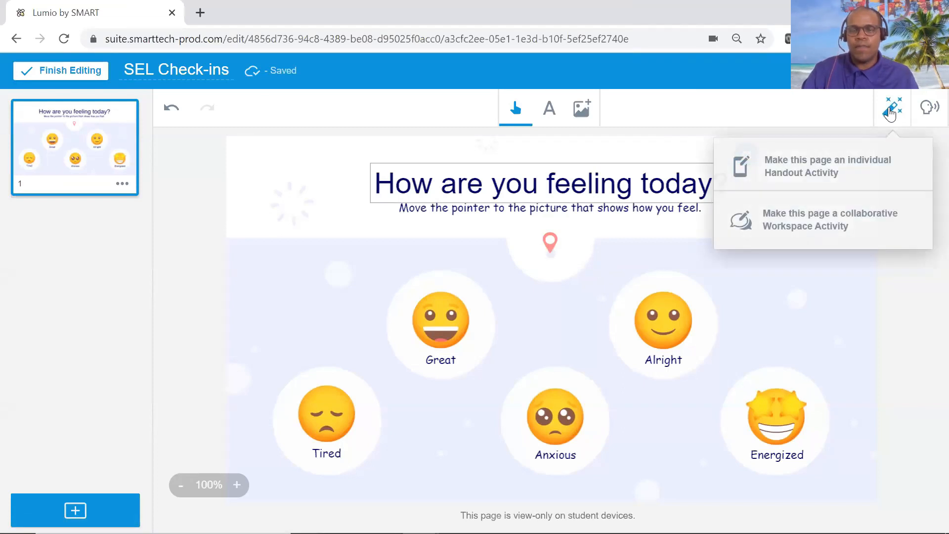
{"action": "left_click", "coordinate": [802, 222]}
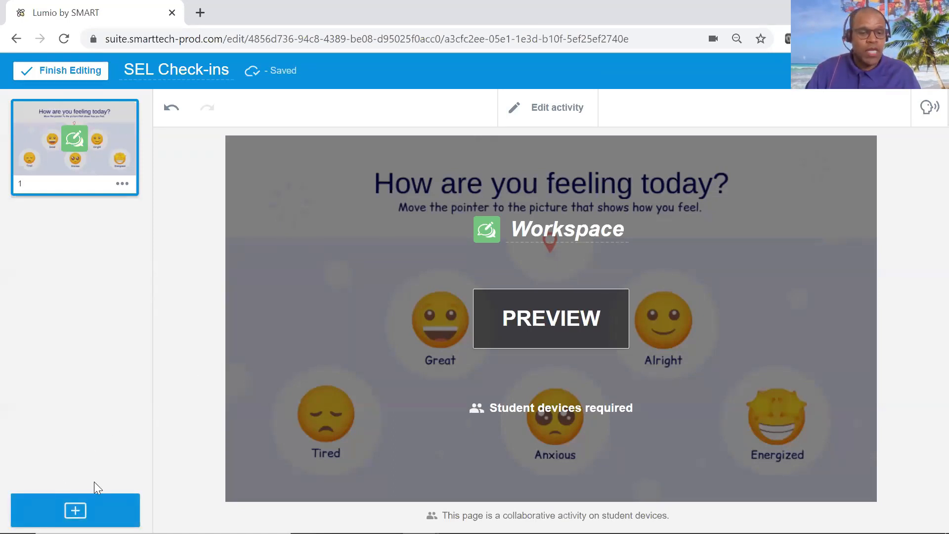
Start adding a YouTube video to the lesson and search for "the mindset of a champion".
{"action": "left_click", "coordinate": [78, 510]}
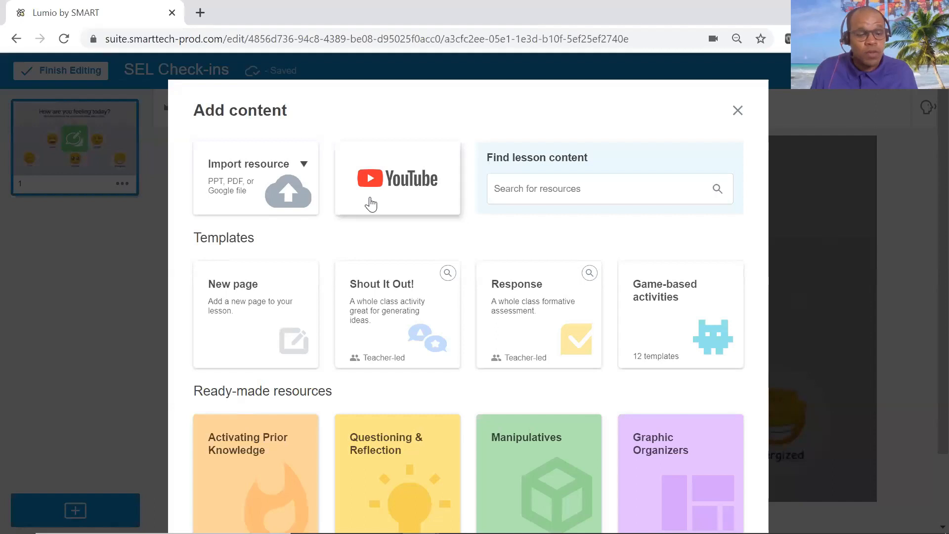
{"action": "left_click", "coordinate": [401, 191]}
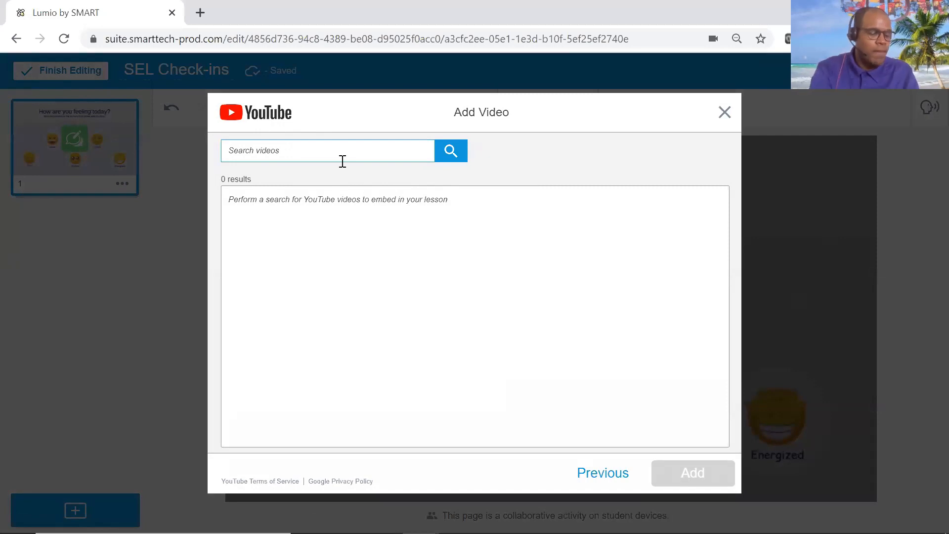
{"action": "type", "text": "the mideset "}
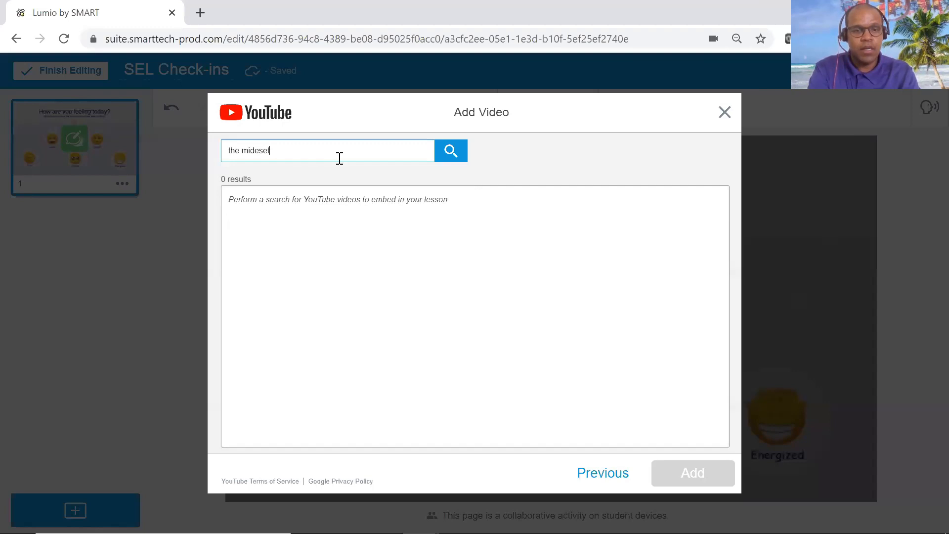
{"action": "type", "text": "of a"}
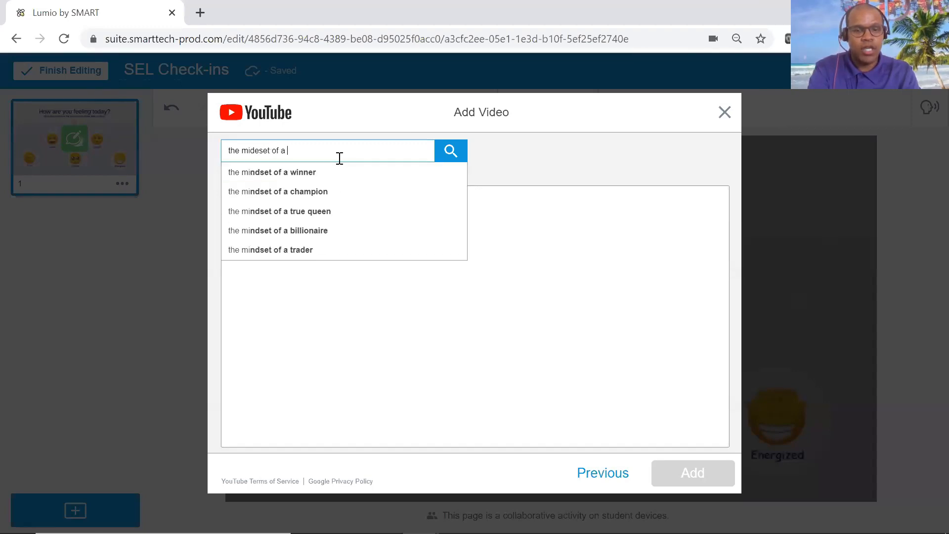
{"action": "left_click", "coordinate": [299, 194]}
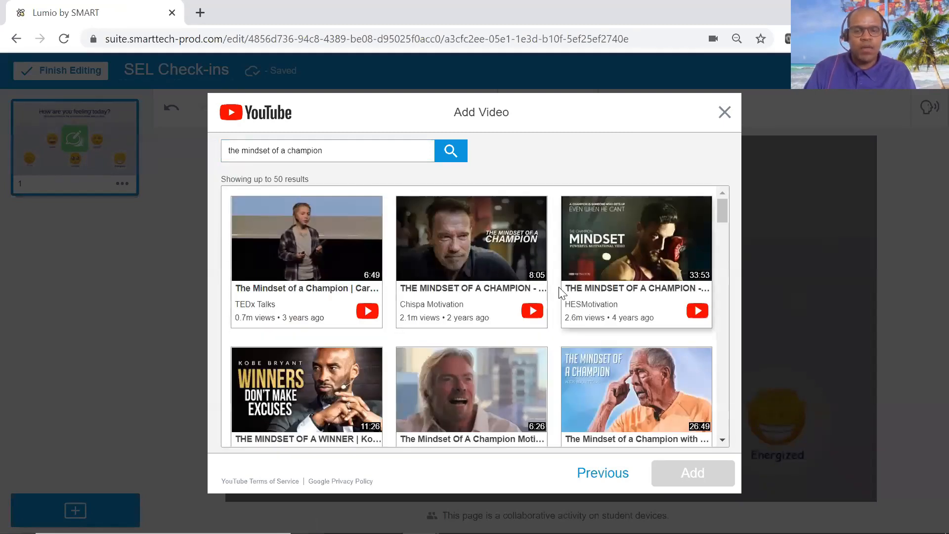
Preview the TEDx Talks video "The Mindset of a Champion" and add it to the lesson.
{"action": "left_click", "coordinate": [368, 311]}
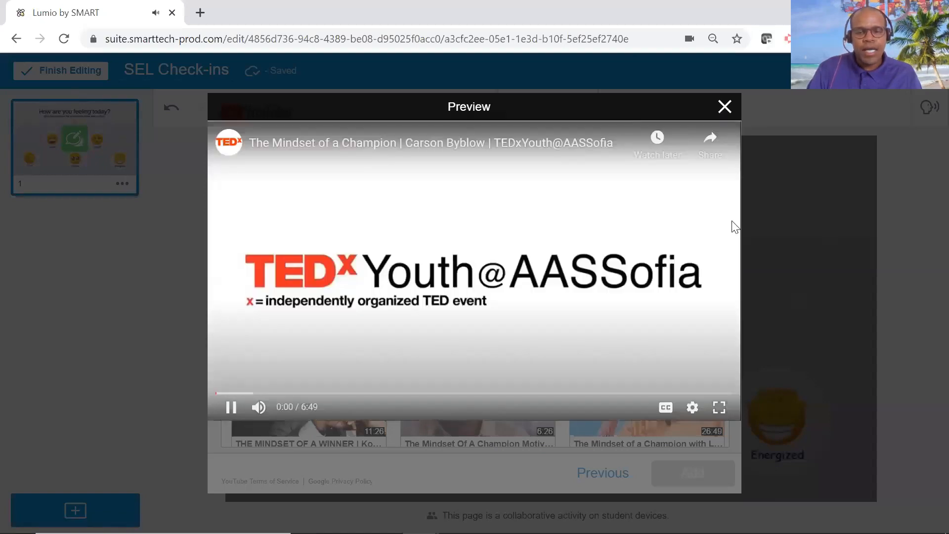
{"action": "left_click", "coordinate": [725, 107]}
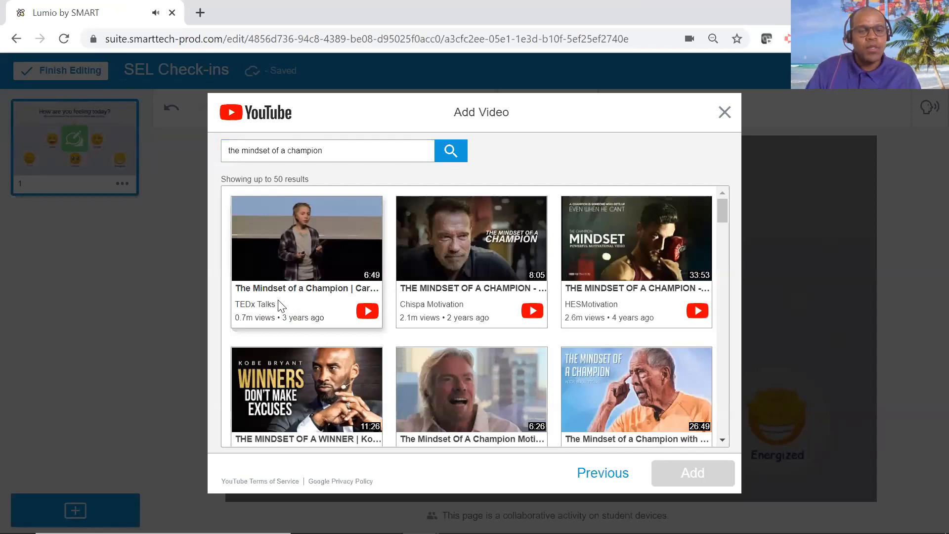
{"action": "left_click", "coordinate": [279, 301]}
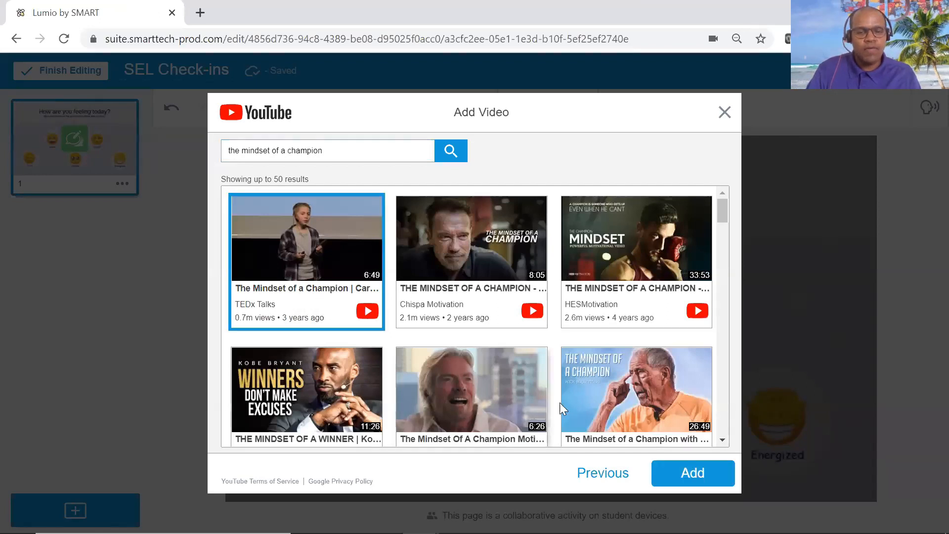
{"action": "left_click", "coordinate": [712, 477]}
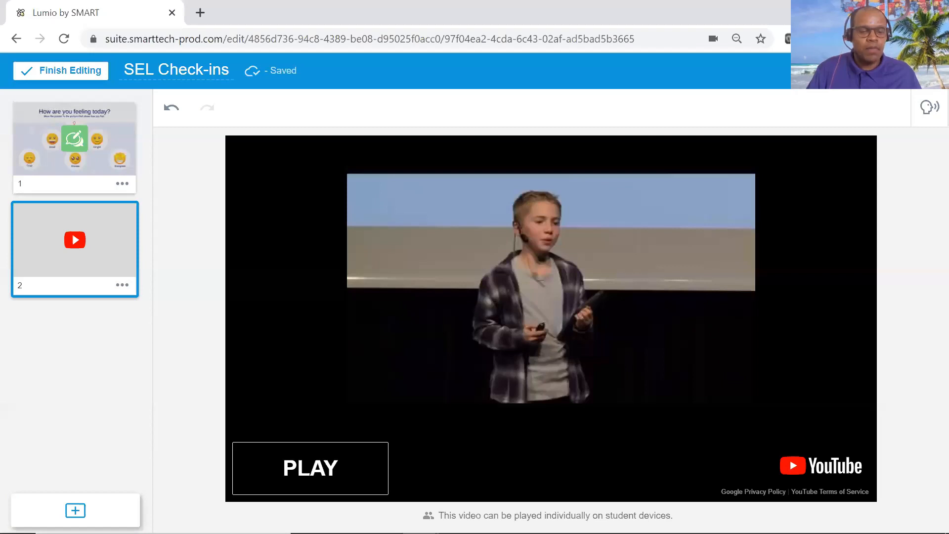
Preview the ready-made Venn Diagram graphic organizer and add it to the lesson as a new page.
{"action": "left_click", "coordinate": [75, 510]}
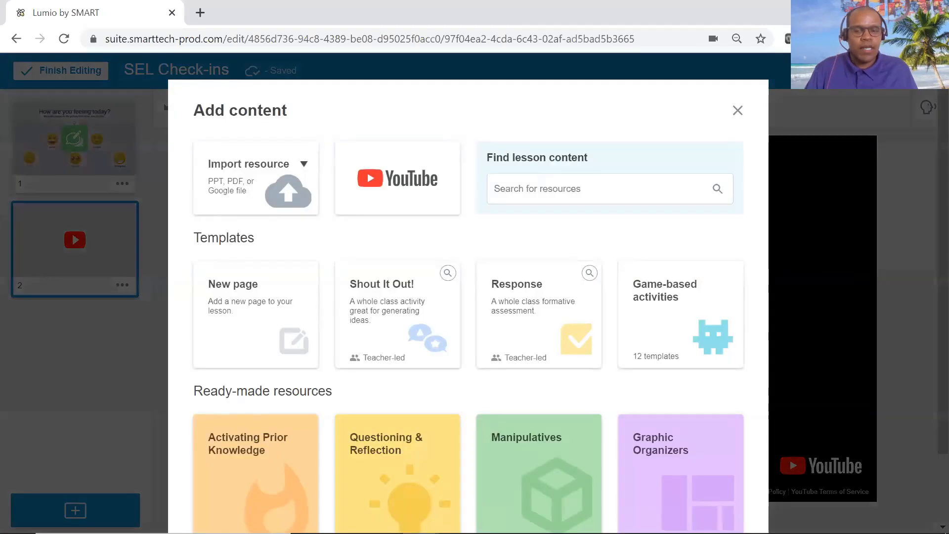
{"action": "scroll", "coordinate": [715, 469], "scroll_direction": "down", "scroll_amount": 2}
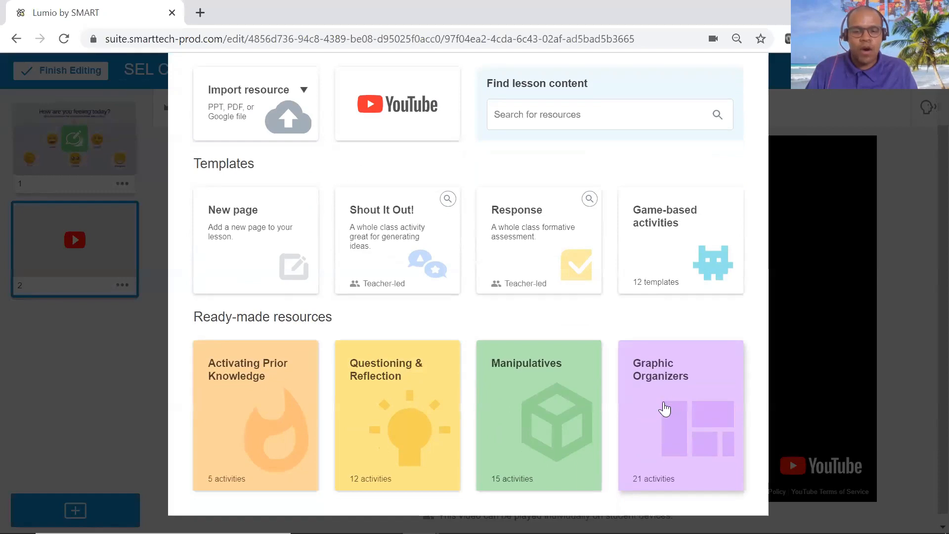
{"action": "left_click", "coordinate": [664, 408]}
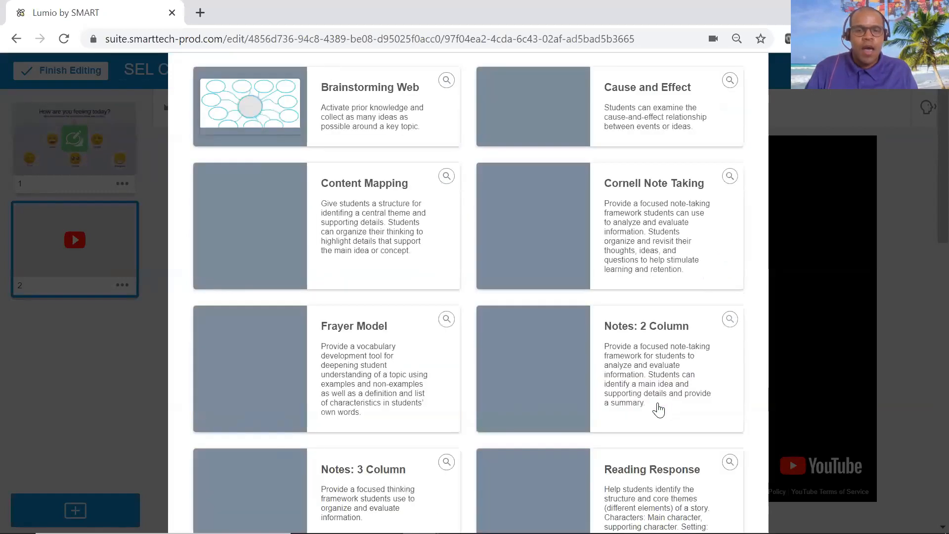
{"action": "scroll", "coordinate": [435, 272], "scroll_direction": "down", "scroll_amount": 6}
{"action": "scroll", "coordinate": [426, 274], "scroll_direction": "down", "scroll_amount": 10}
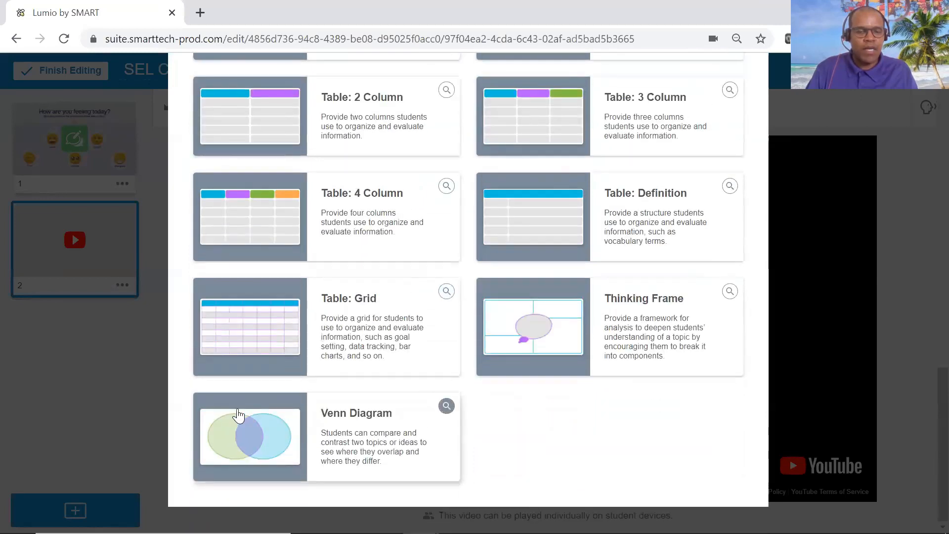
{"action": "left_click", "coordinate": [439, 410]}
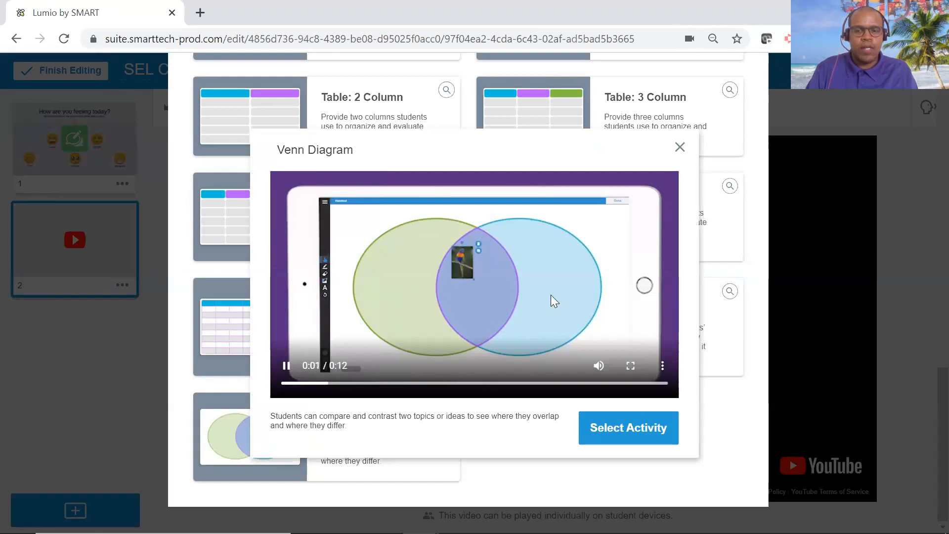
{"action": "left_click", "coordinate": [680, 148]}
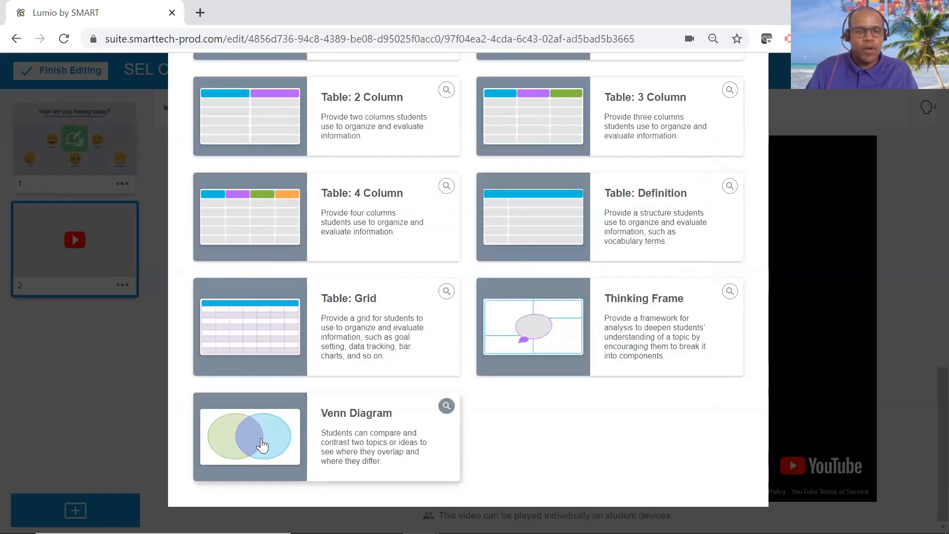
{"action": "left_click", "coordinate": [261, 443]}
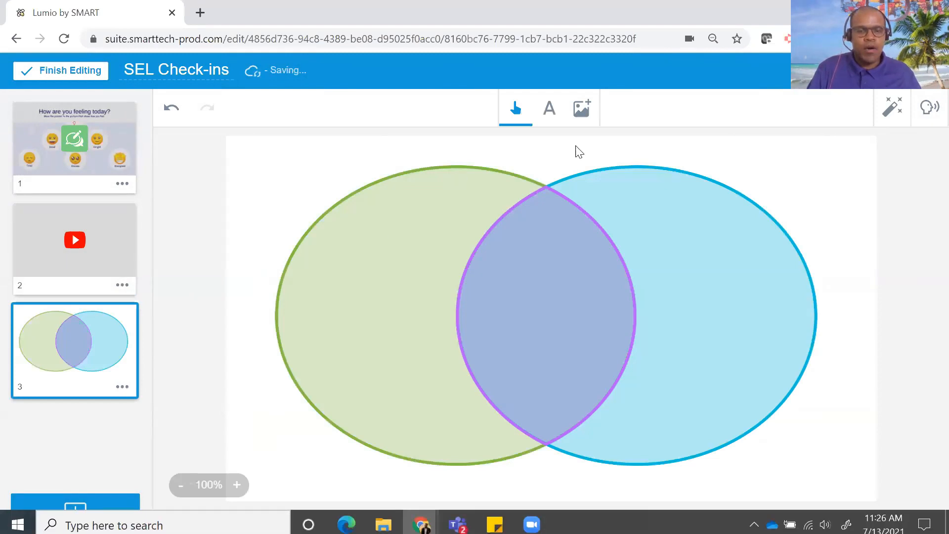
Add the text label "Fixed Midset" in Arial size 14 near the top of the green circle.
{"action": "left_click", "coordinate": [549, 109]}
{"action": "left_click", "coordinate": [409, 196]}
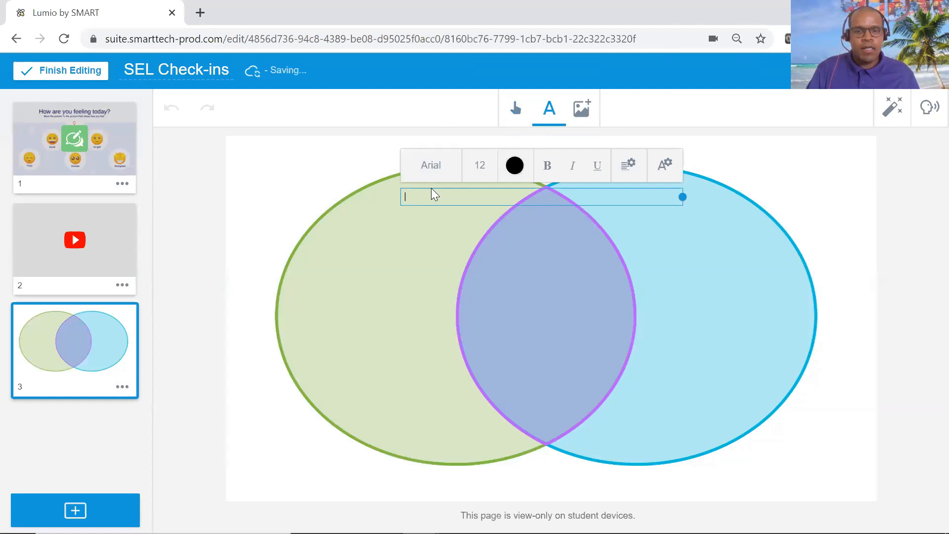
{"action": "left_click", "coordinate": [479, 171]}
{"action": "left_click", "coordinate": [476, 246]}
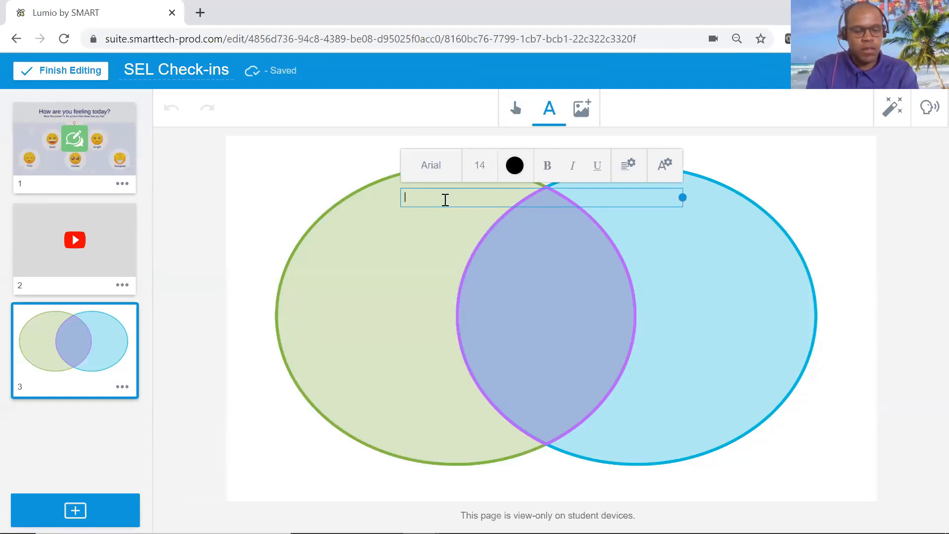
{"action": "type", "text": "Fixed Midset"}
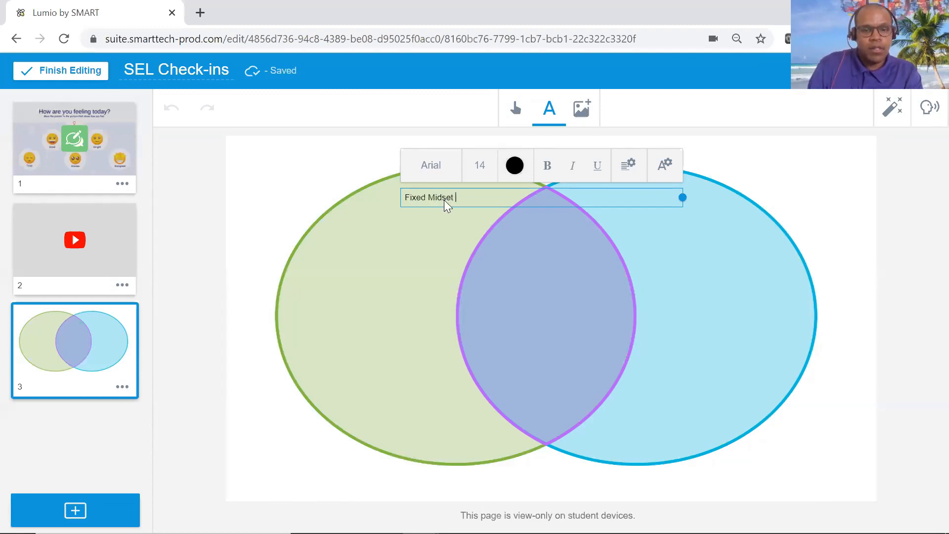
{"action": "left_click", "coordinate": [436, 218]}
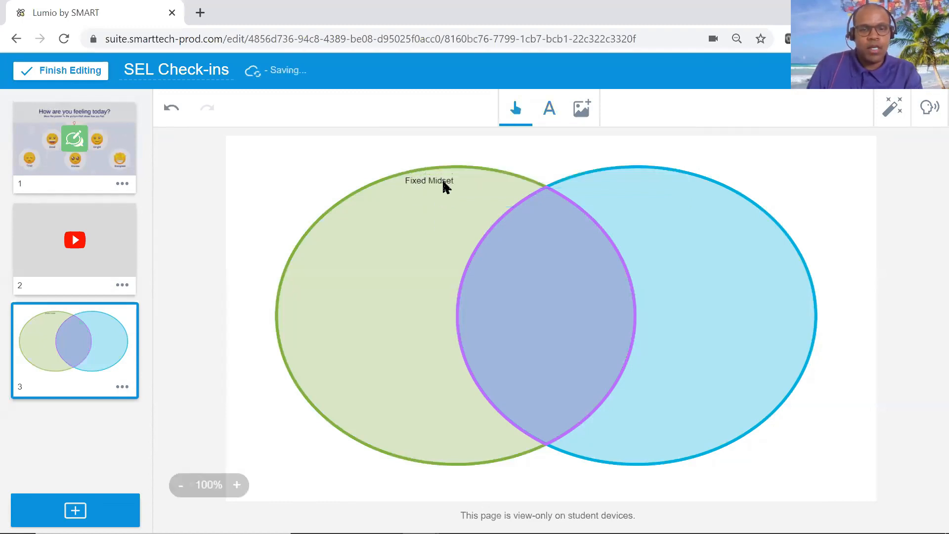
Add the text label "Growth Mindset" to the blue circle and move it to the circle's upper edge.
{"action": "left_click", "coordinate": [556, 116]}
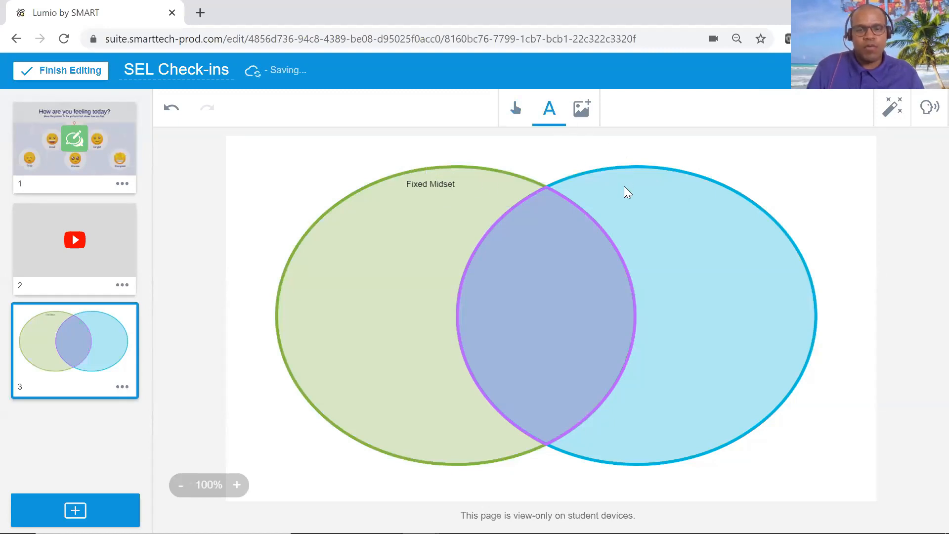
{"action": "left_click", "coordinate": [628, 190]}
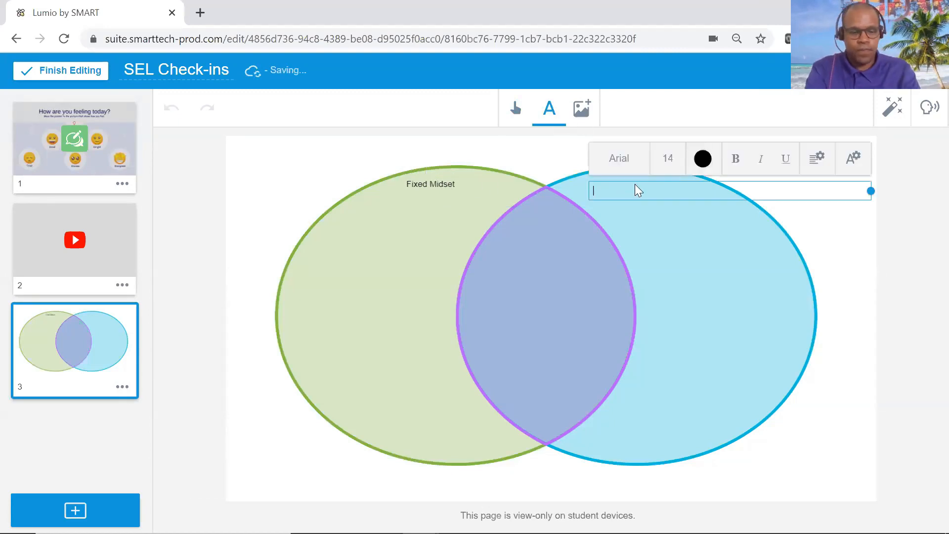
{"action": "type", "text": "Growth Mi"}
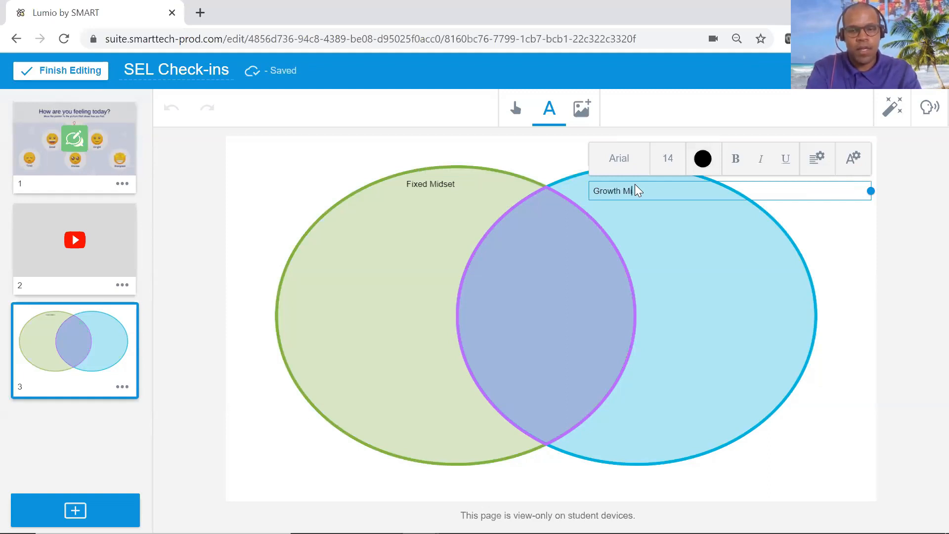
{"action": "type", "text": "n"}
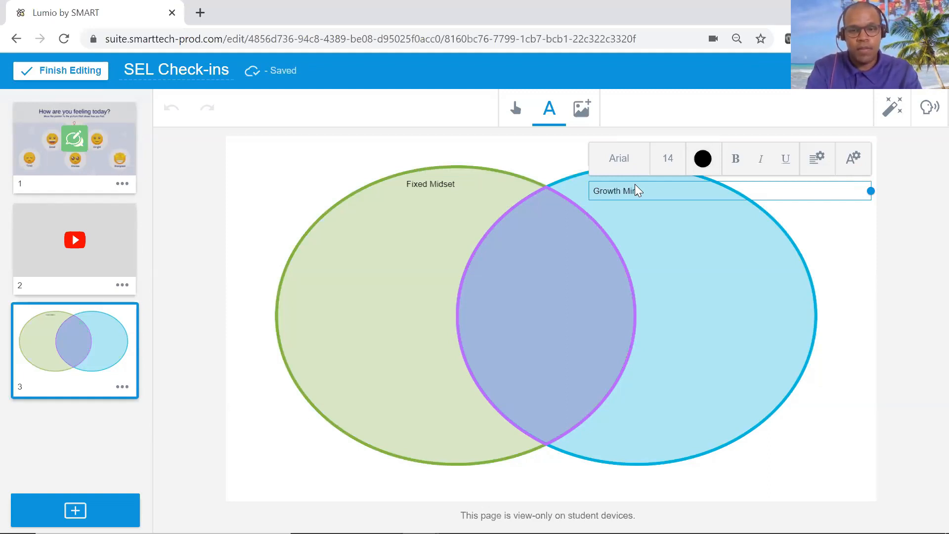
{"action": "type", "text": "dset"}
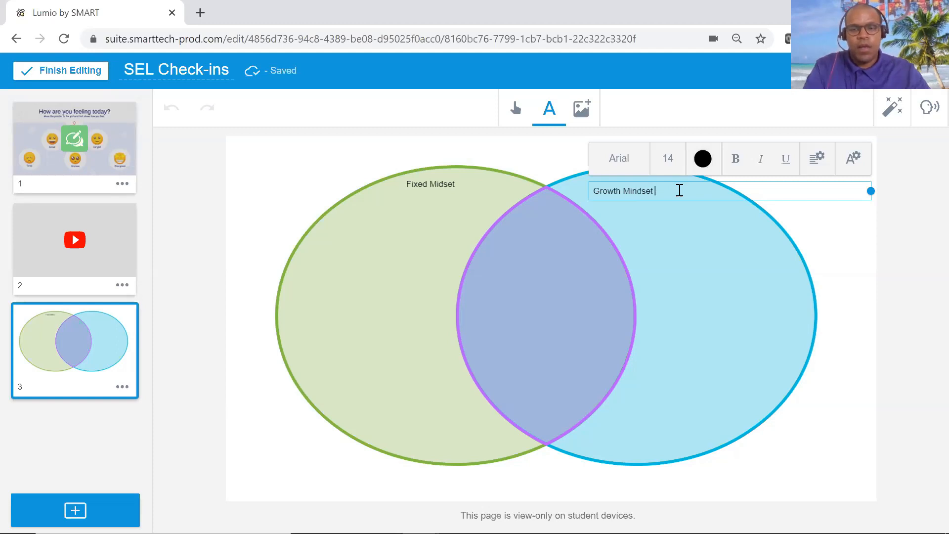
{"action": "left_click", "coordinate": [665, 208]}
{"action": "left_click_drag", "start_coordinate": [649, 190], "coordinate": [654, 176]}
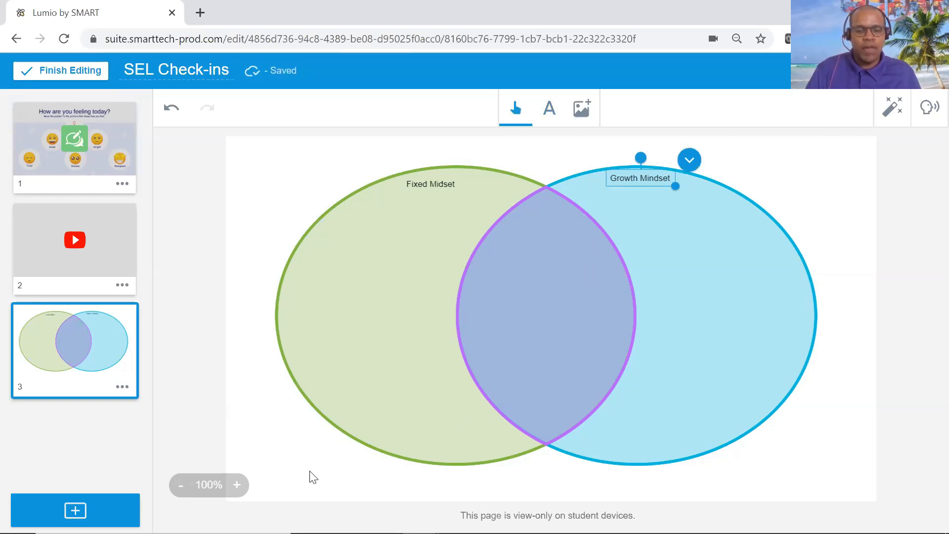
Lock the "Growth Mindset" and "Fixed Midset" labels and make the Venn diagram page an individual Handout Activity.
{"action": "left_click", "coordinate": [690, 163]}
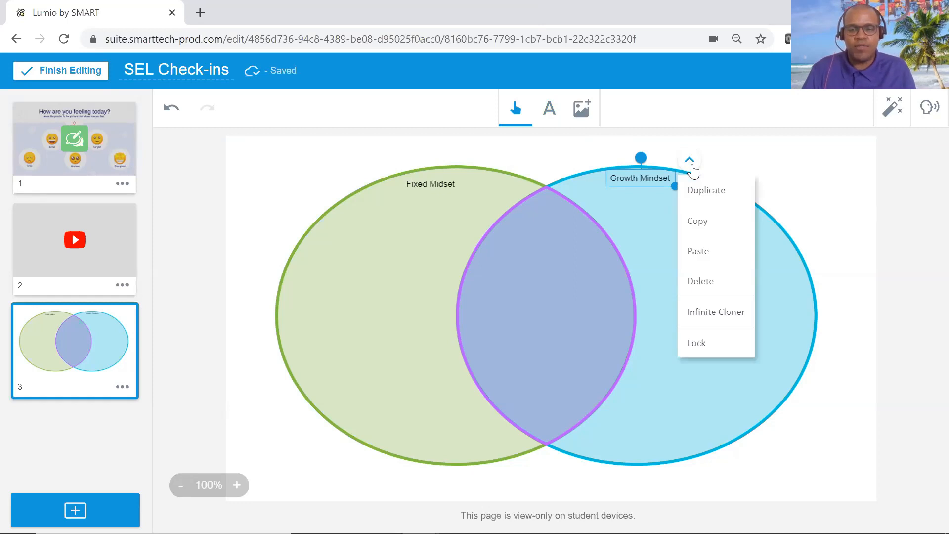
{"action": "left_click", "coordinate": [703, 346]}
{"action": "left_click", "coordinate": [442, 183]}
{"action": "left_click", "coordinate": [475, 166]}
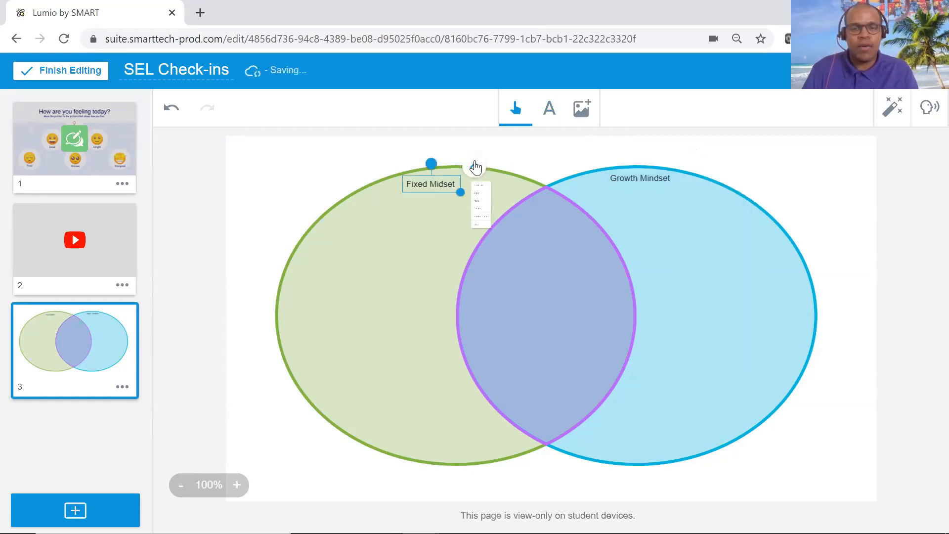
{"action": "left_click", "coordinate": [486, 348]}
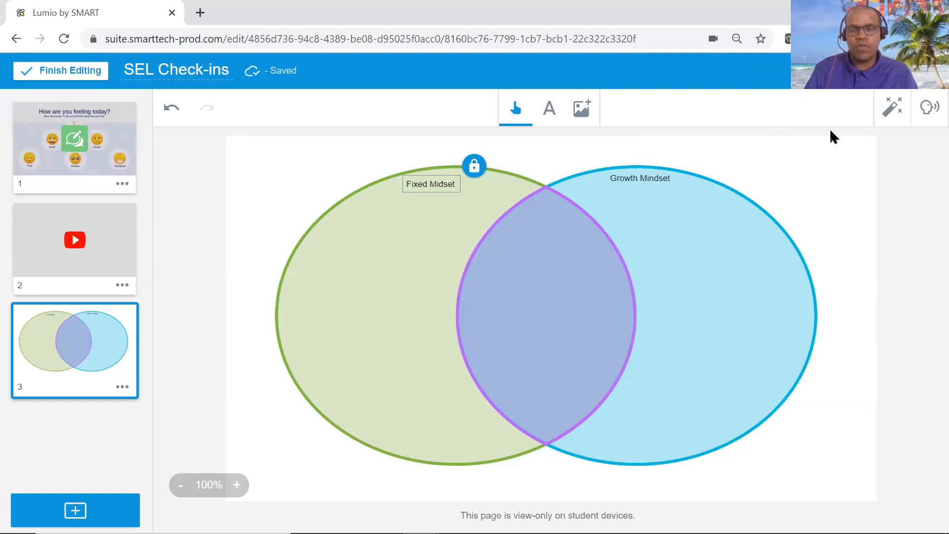
{"action": "left_click", "coordinate": [893, 112]}
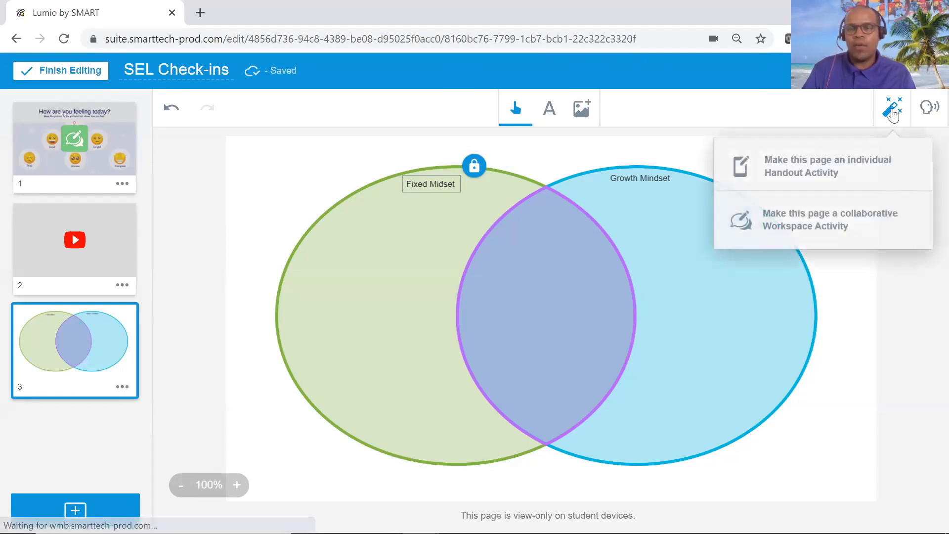
{"action": "left_click", "coordinate": [789, 176]}
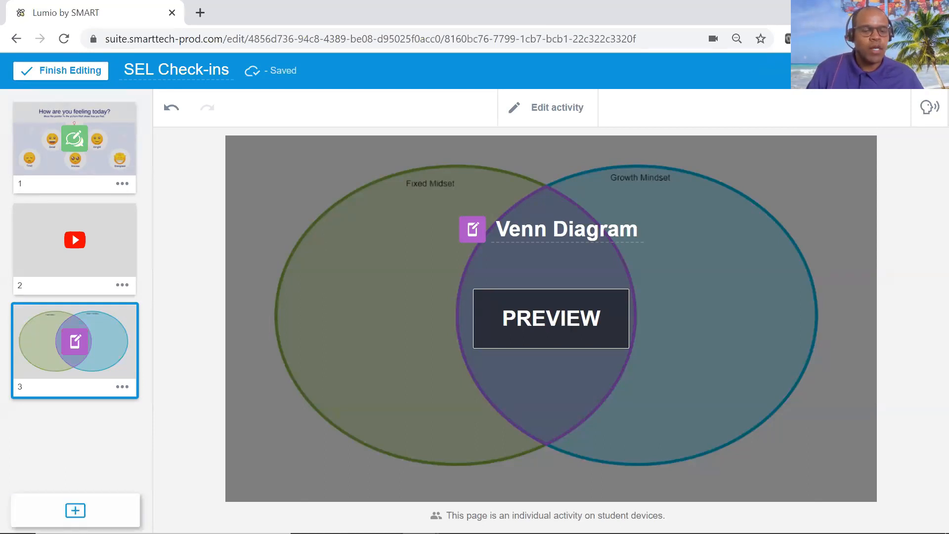
Preview the "How do you feel about the topic?" response activity among the Questioning & Reflection resources and add it to the lesson.
{"action": "left_click", "coordinate": [75, 510]}
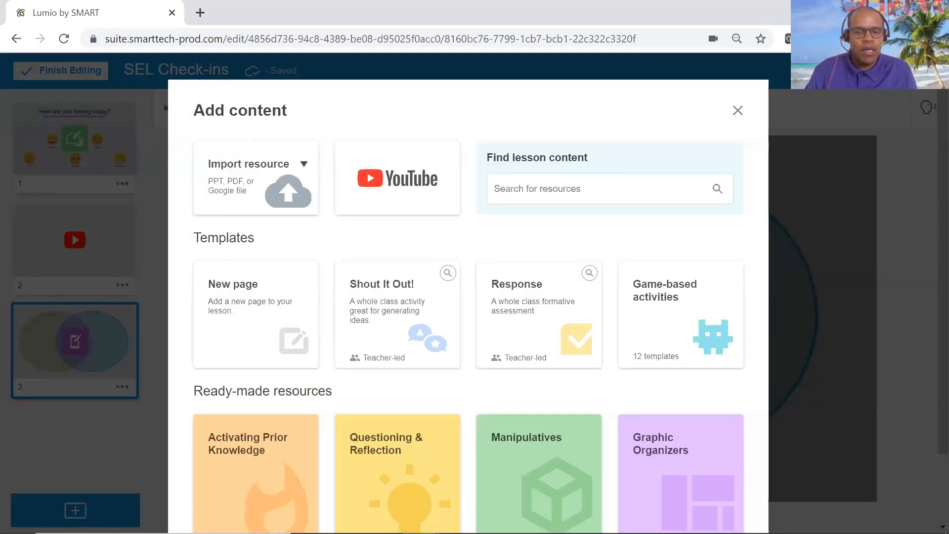
{"action": "scroll", "coordinate": [374, 399], "scroll_direction": "down", "scroll_amount": 1}
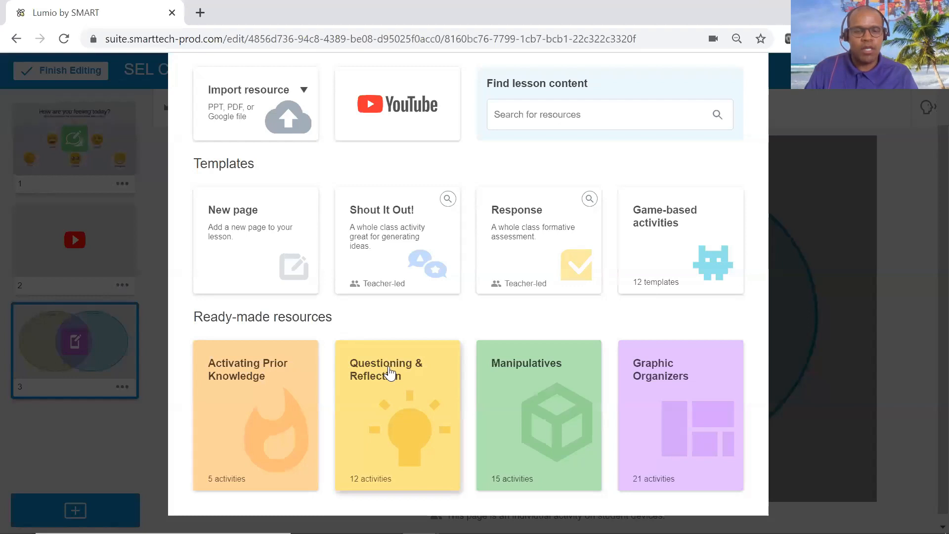
{"action": "left_click", "coordinate": [390, 374]}
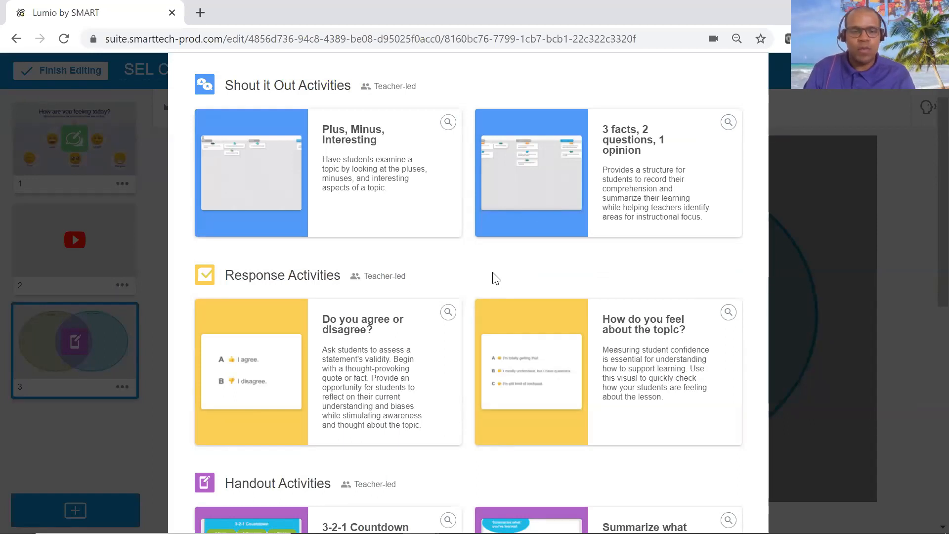
{"action": "scroll", "coordinate": [350, 356], "scroll_direction": "down", "scroll_amount": 5}
{"action": "scroll", "coordinate": [306, 347], "scroll_direction": "up", "scroll_amount": 1}
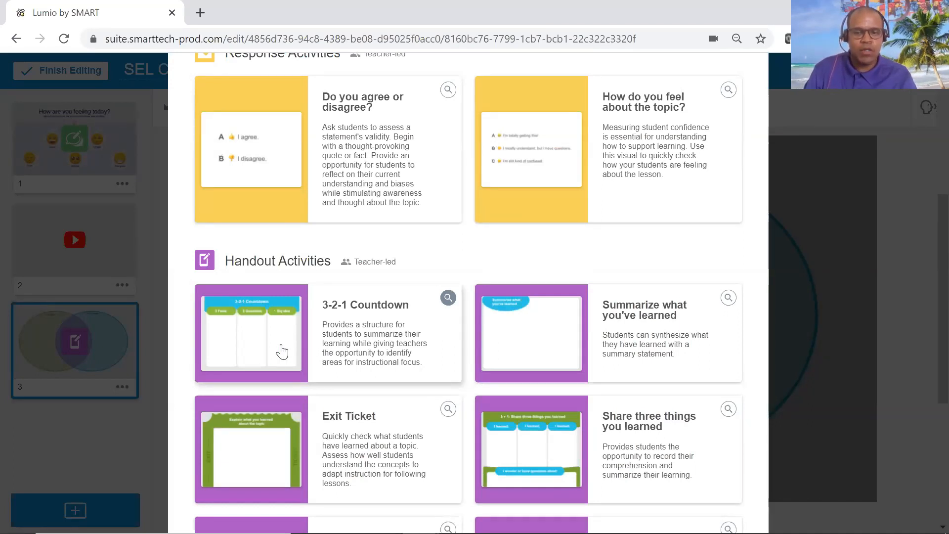
{"action": "scroll", "coordinate": [526, 359], "scroll_direction": "down", "scroll_amount": 2}
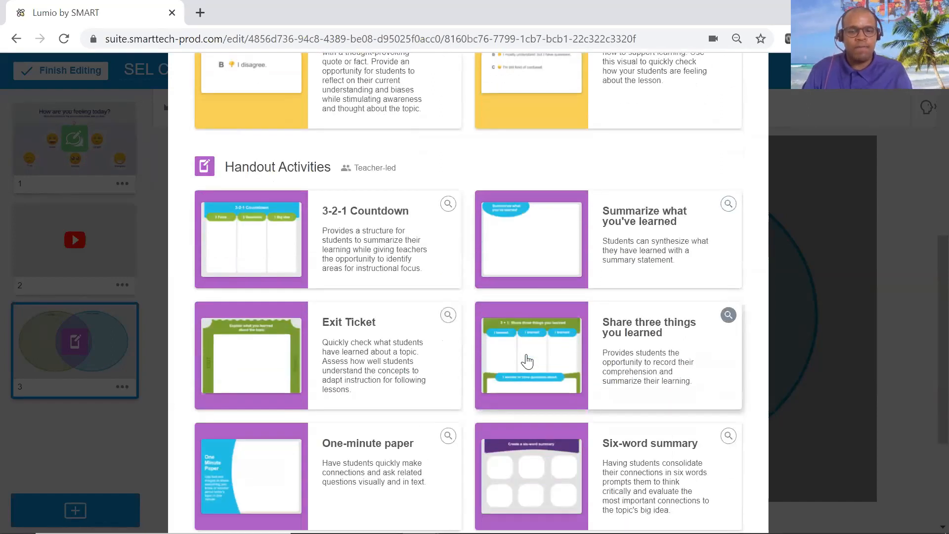
{"action": "scroll", "coordinate": [526, 361], "scroll_direction": "down", "scroll_amount": 1}
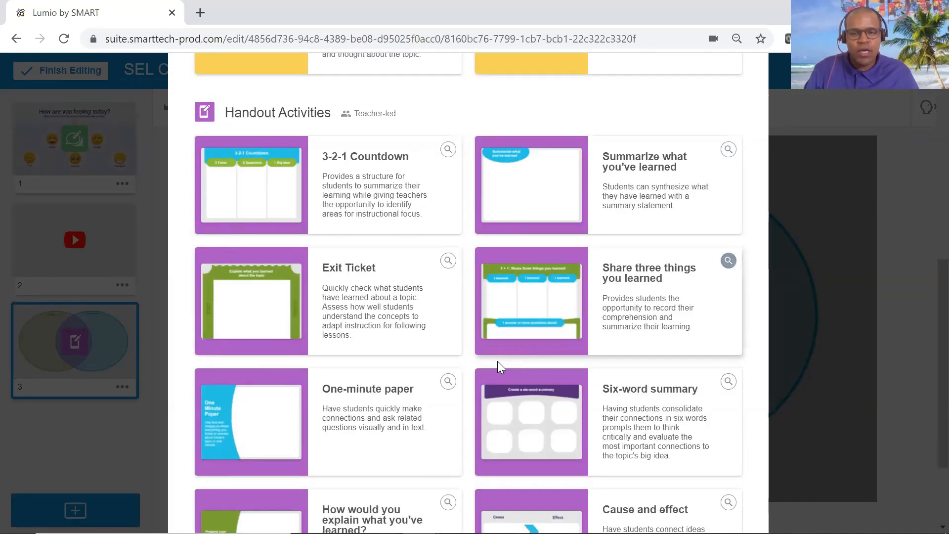
{"action": "scroll", "coordinate": [510, 290], "scroll_direction": "up", "scroll_amount": 3}
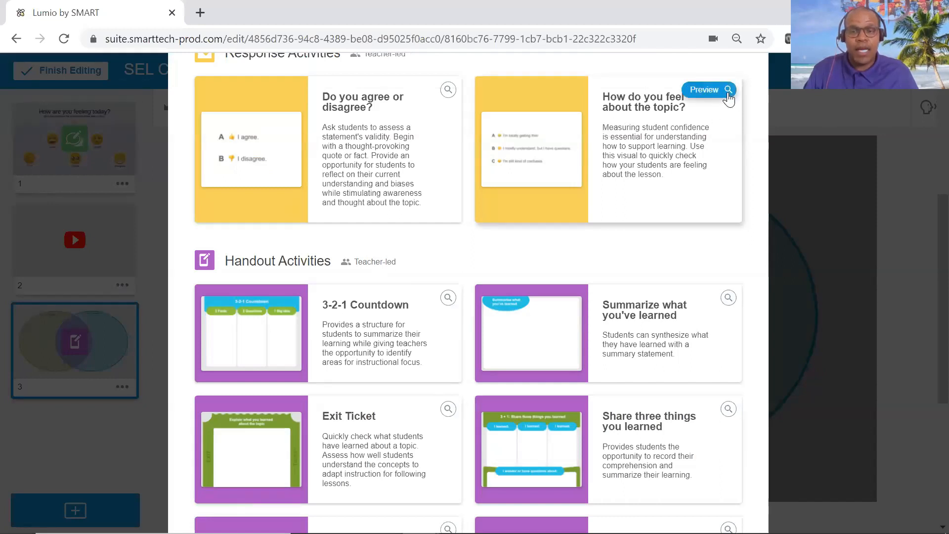
{"action": "left_click", "coordinate": [728, 90]}
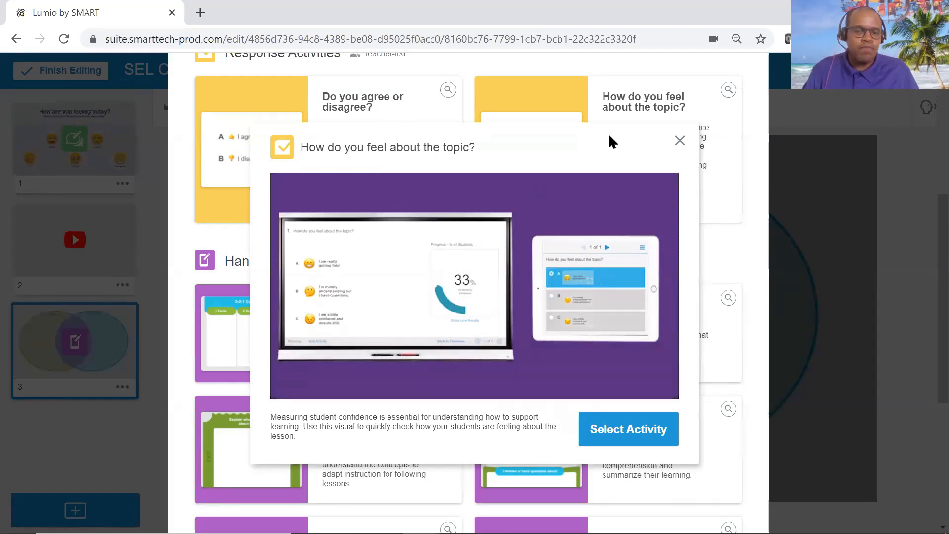
{"action": "left_click", "coordinate": [680, 142]}
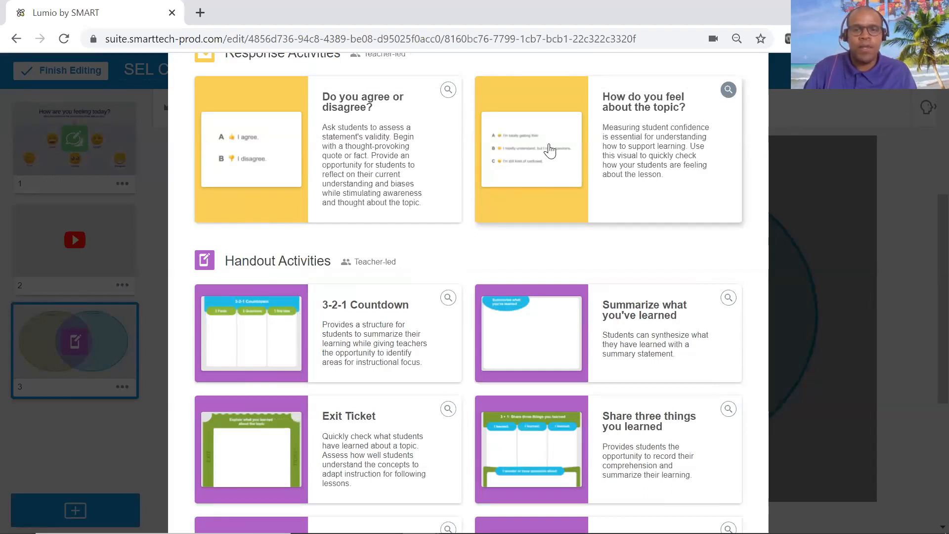
{"action": "left_click", "coordinate": [547, 151]}
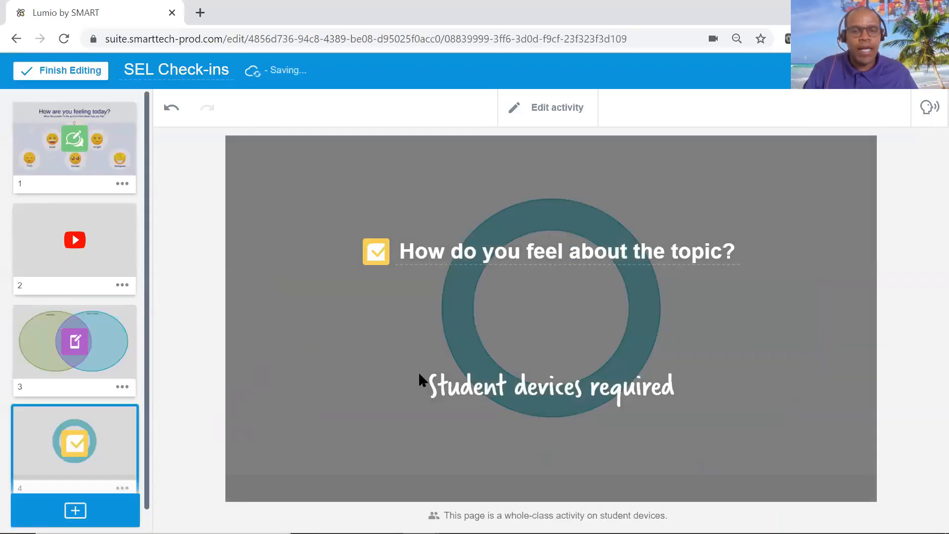
Review the question and answer options of the "How do you feel about the topic?" poll and finish its setup.
{"action": "left_click", "coordinate": [547, 113]}
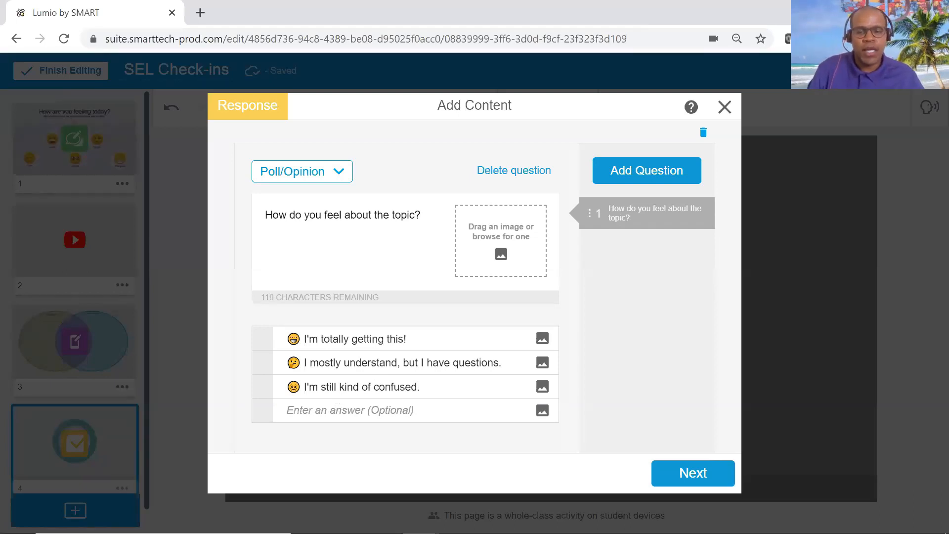
{"action": "left_click", "coordinate": [701, 483]}
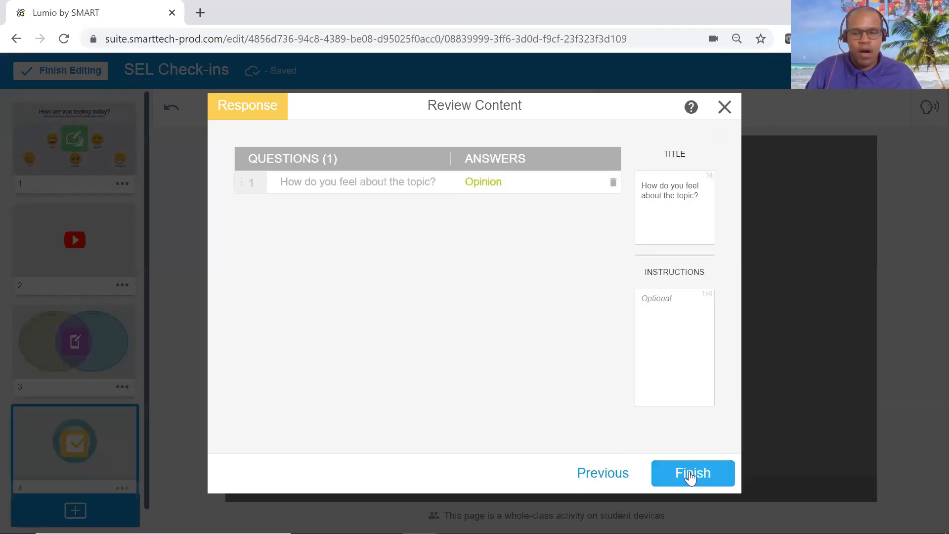
{"action": "left_click", "coordinate": [691, 475]}
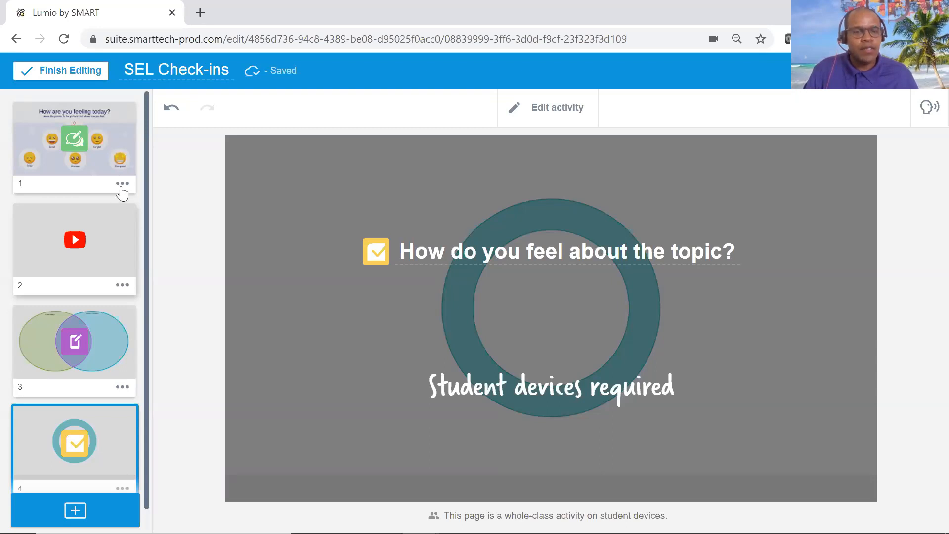
Rename the lesson as "SEL Check-ins 7/13" and finish editing it.
{"action": "left_click", "coordinate": [242, 69]}
{"action": "type", "text": "7"}
{"action": "key", "text": "BackSpace"}
{"action": "type", "text": "7/13"}
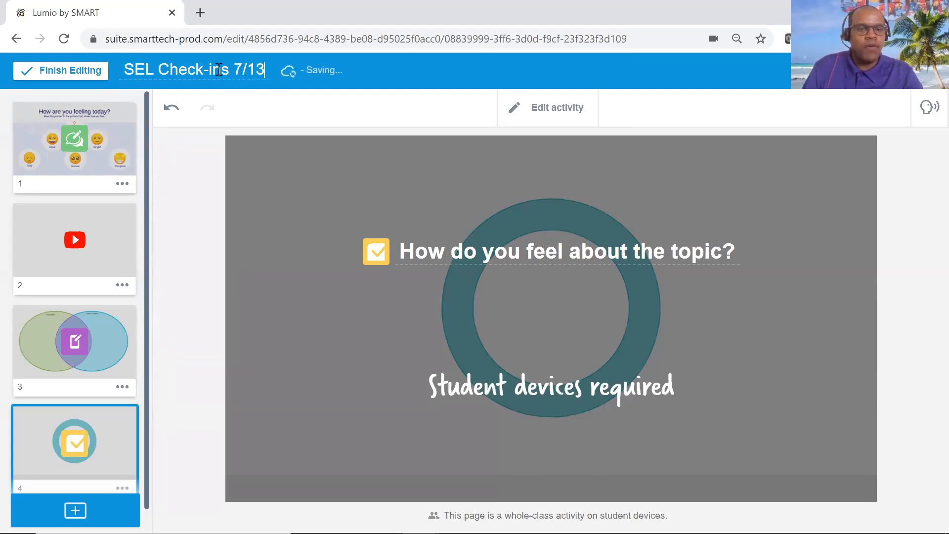
{"action": "left_click", "coordinate": [55, 75]}
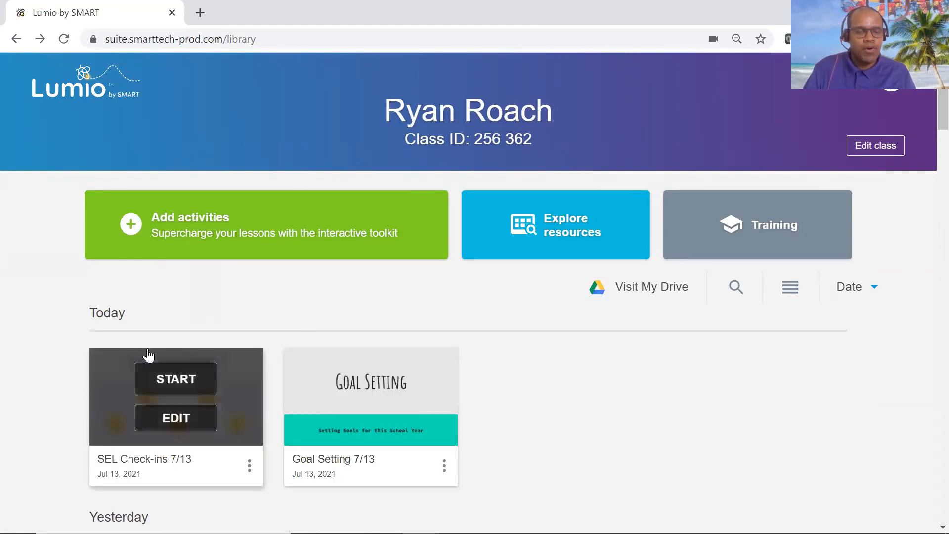
Start the SEL Check-ins 7/13 lesson and display the instructions students need for joining the class.
{"action": "mouse_move", "coordinate": [226, 383]}
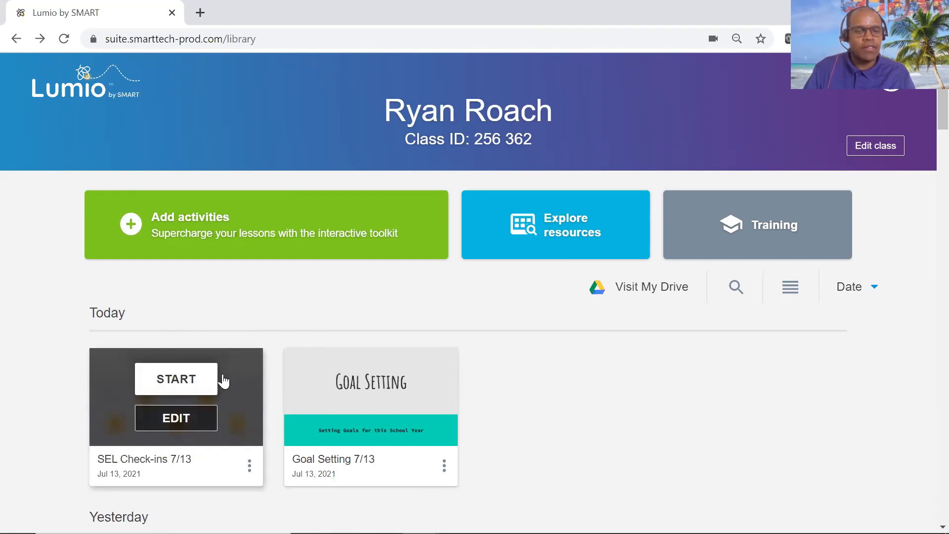
{"action": "left_click", "coordinate": [191, 384]}
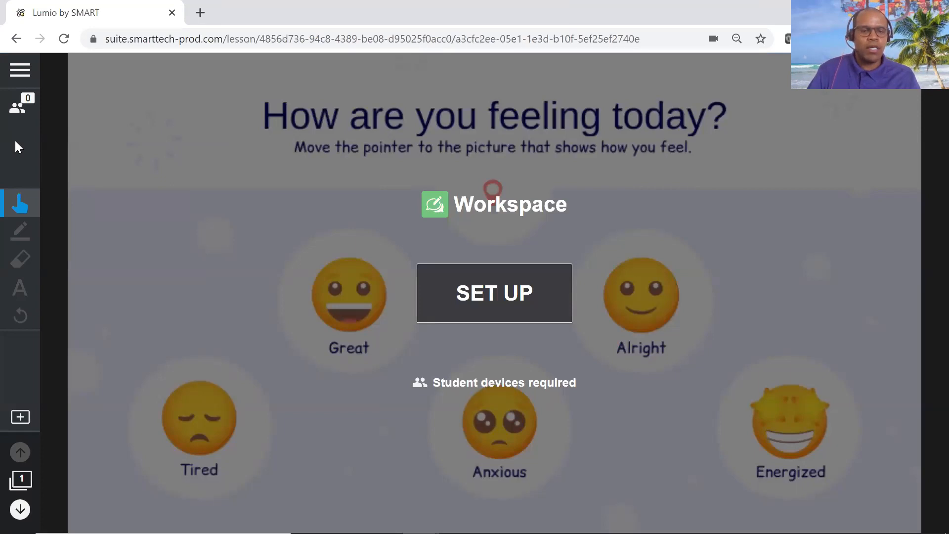
{"action": "left_click", "coordinate": [16, 112]}
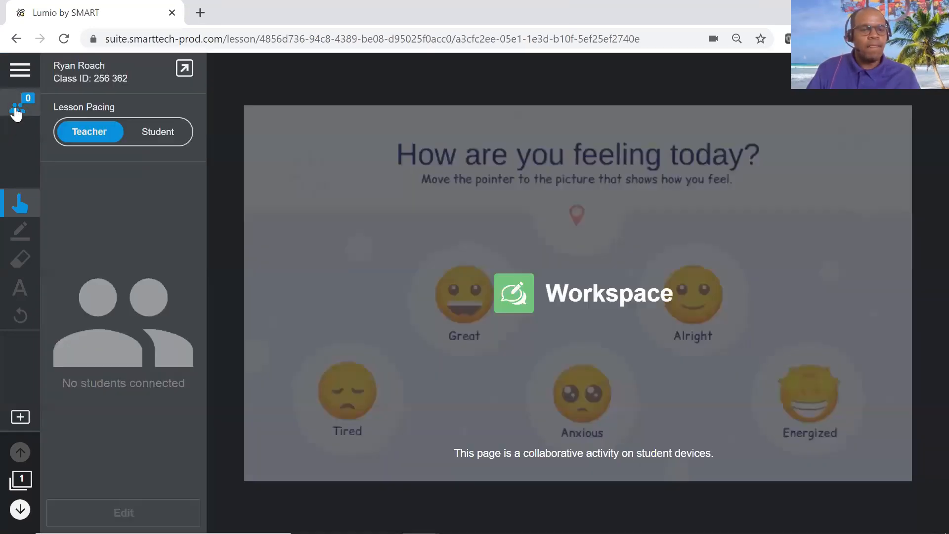
{"action": "left_click", "coordinate": [185, 73]}
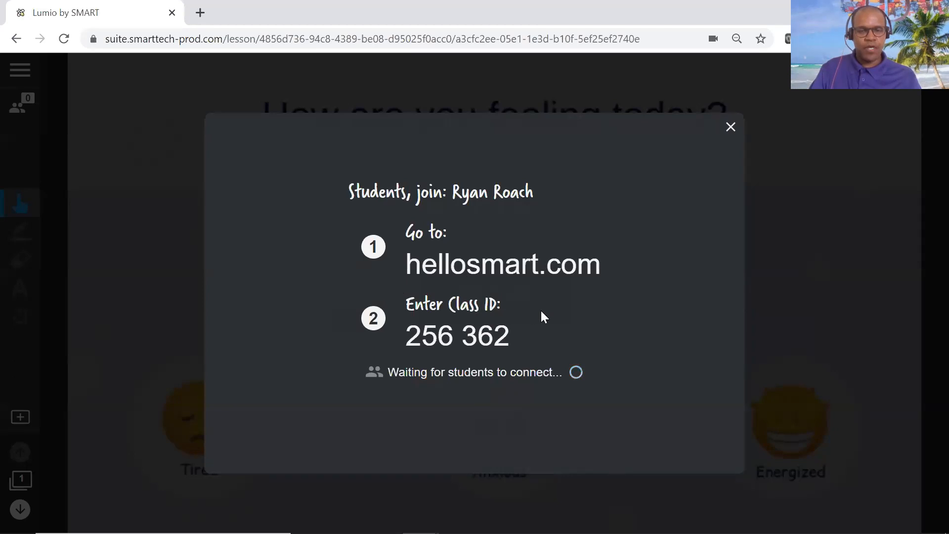
Close the student join instructions and leave the running lesson for the library.
{"action": "left_click", "coordinate": [731, 128]}
{"action": "left_click", "coordinate": [22, 77]}
{"action": "left_click", "coordinate": [84, 187]}
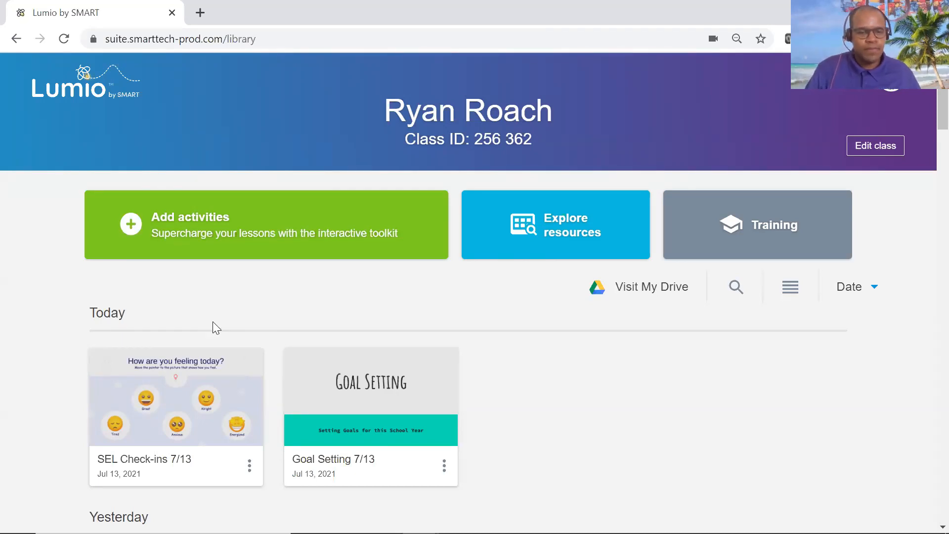
Start the SEL Check-ins 7/13 lesson from the library and open the team setup of its Workspace activity.
{"action": "mouse_move", "coordinate": [206, 370]}
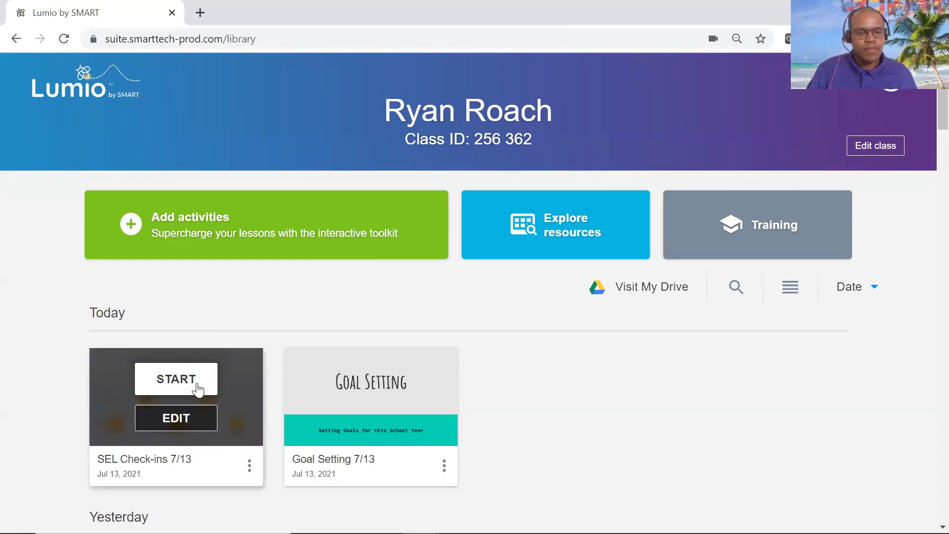
{"action": "left_click", "coordinate": [197, 388]}
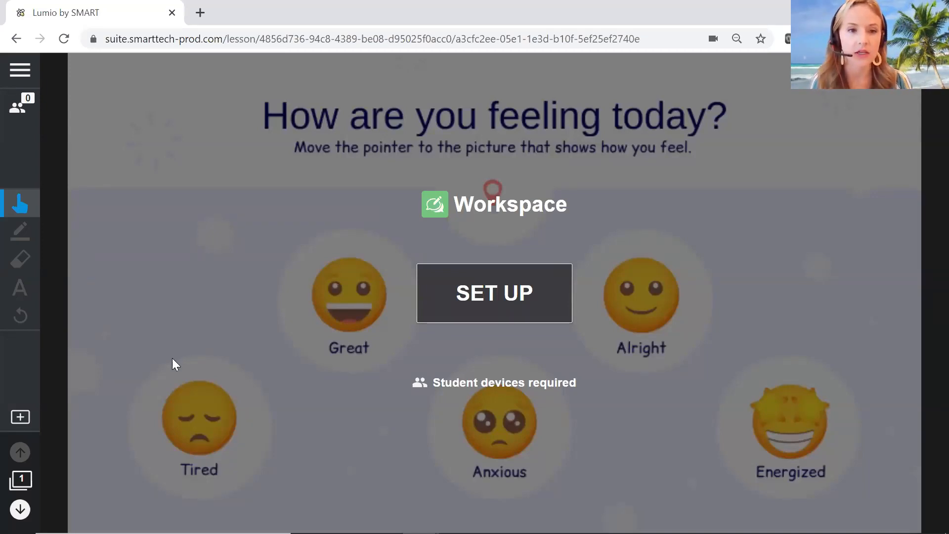
{"action": "left_click", "coordinate": [496, 292]}
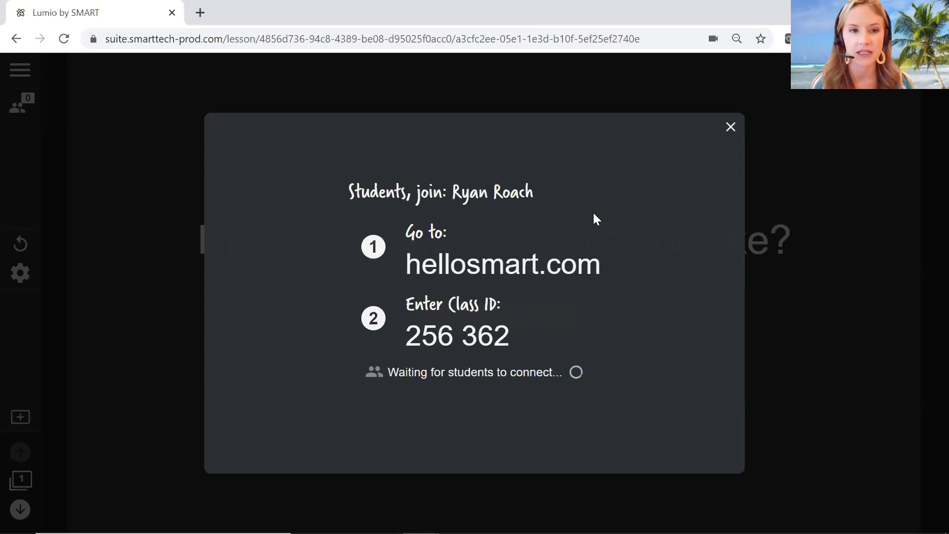
{"action": "left_click", "coordinate": [731, 127]}
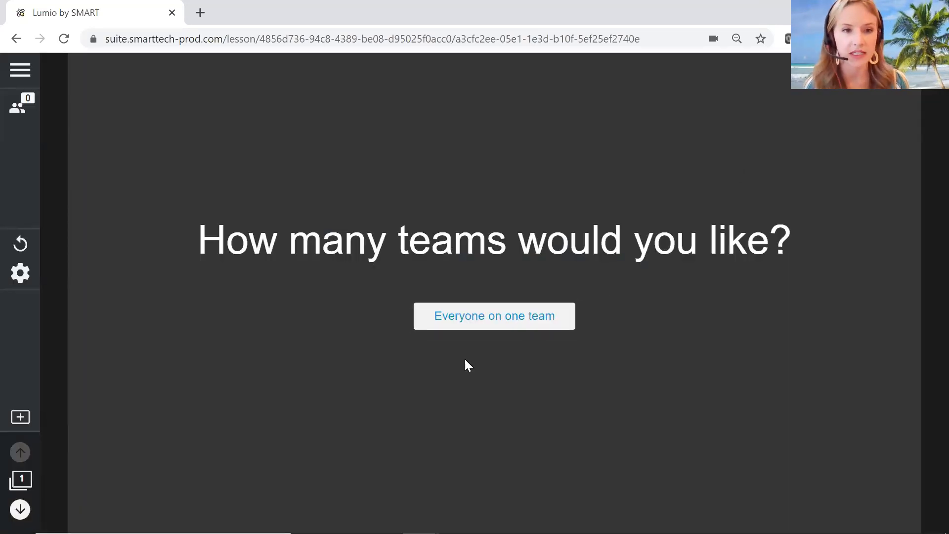
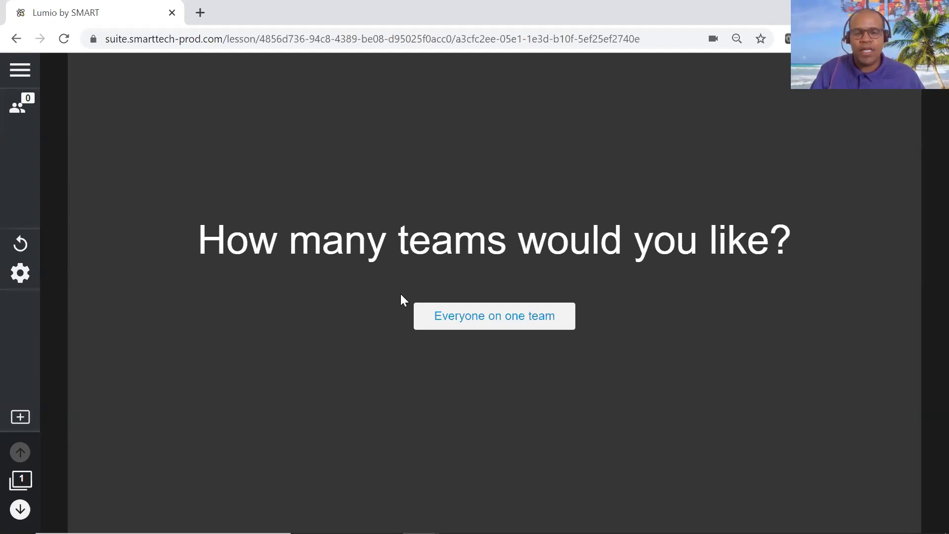
Start the Workspace activity with everyone on one team and check the list of connected students.
{"action": "left_click", "coordinate": [517, 324]}
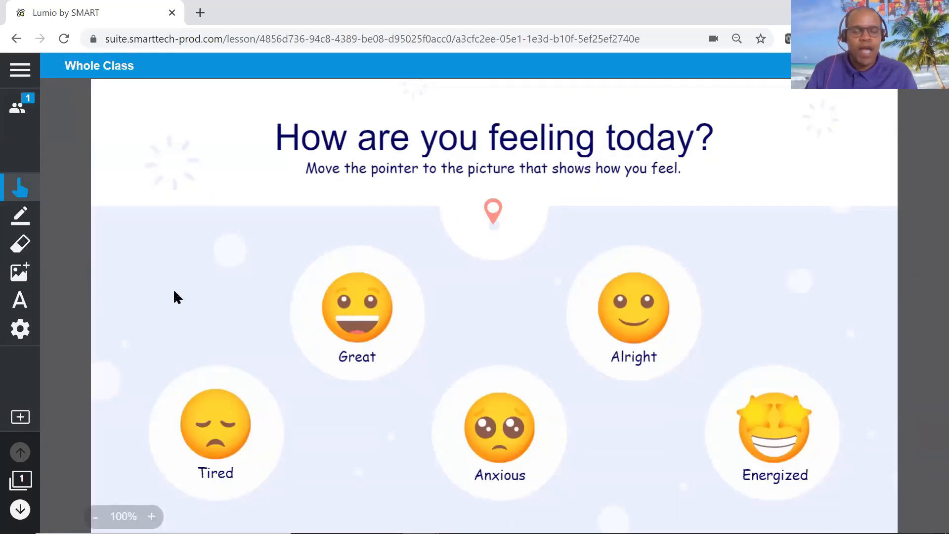
{"action": "left_click", "coordinate": [18, 113]}
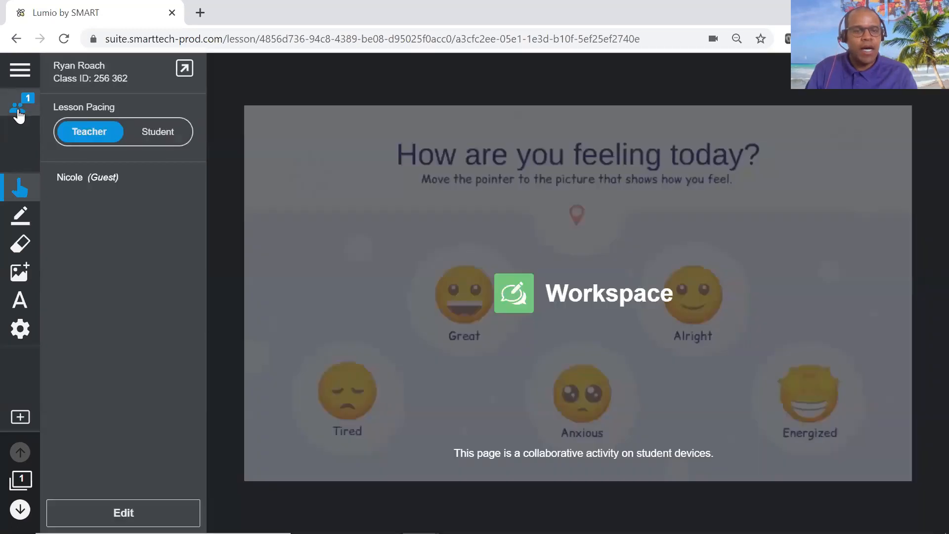
{"action": "left_click", "coordinate": [17, 110]}
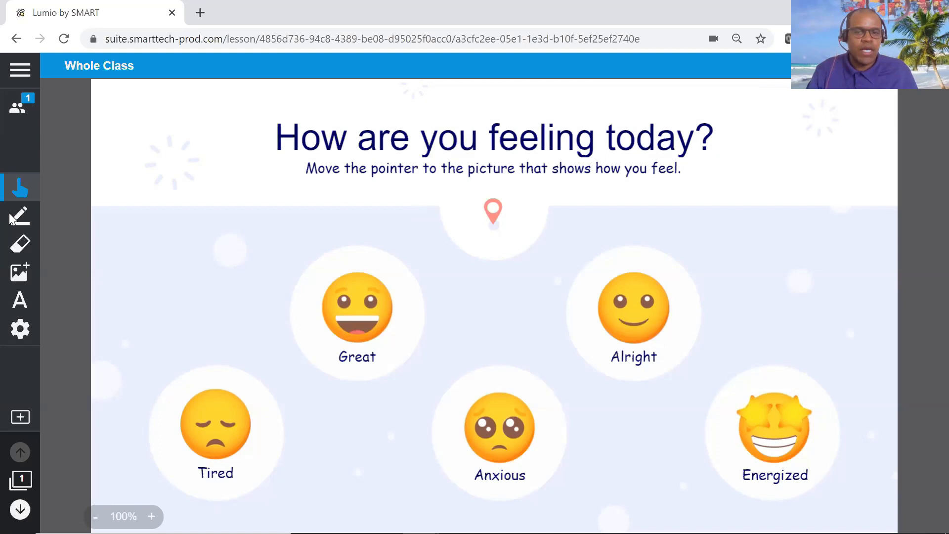
Draw a freehand blue circle around the Great emoji in the Workspace.
{"action": "left_click", "coordinate": [18, 225]}
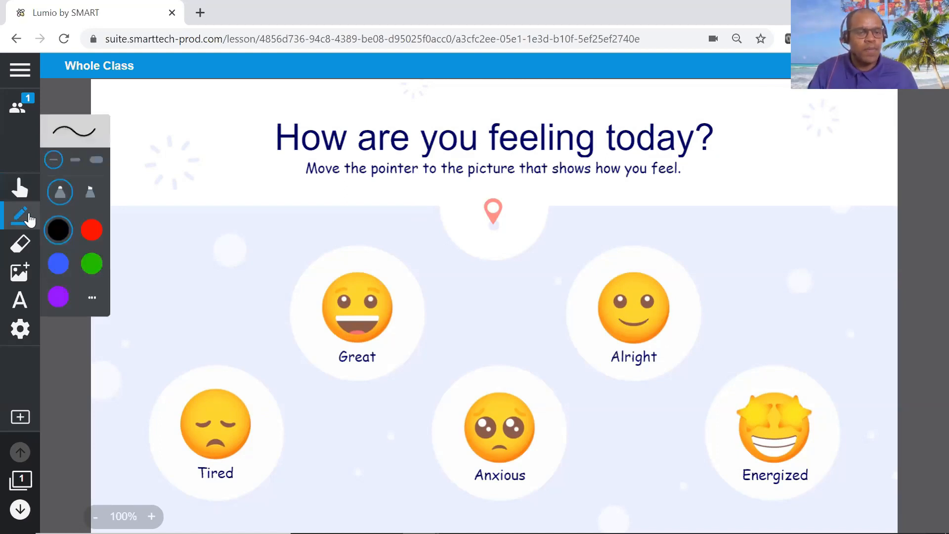
{"action": "left_click", "coordinate": [56, 266]}
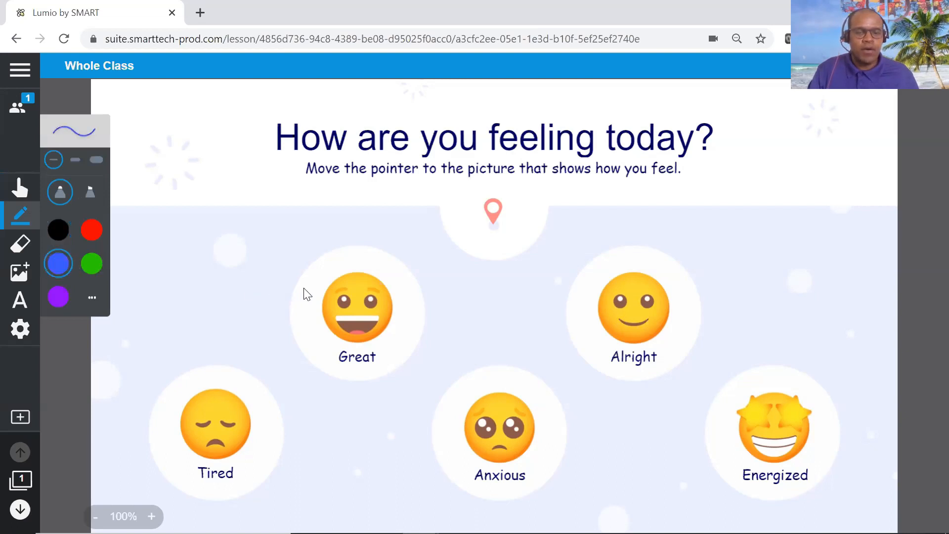
{"action": "mouse_move", "coordinate": [355, 242]}
{"action": "left_mouse_down"}
{"action": "mouse_move", "coordinate": [267, 269]}
{"action": "mouse_move", "coordinate": [316, 368]}
{"action": "mouse_move", "coordinate": [443, 320]}
{"action": "mouse_move", "coordinate": [349, 234]}
{"action": "left_mouse_up"}
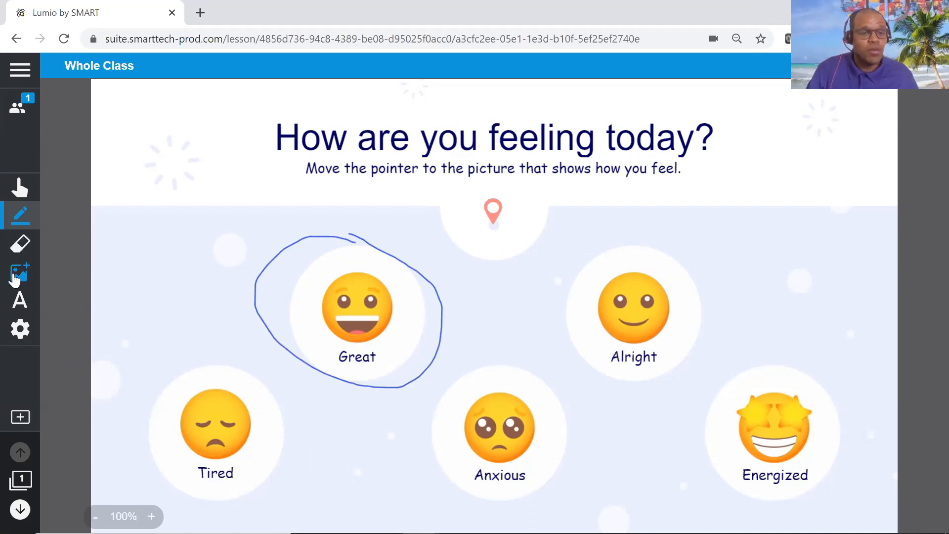
Add the text "Nervous" to the Workspace and place it just above the Alright emoji.
{"action": "left_click", "coordinate": [18, 272]}
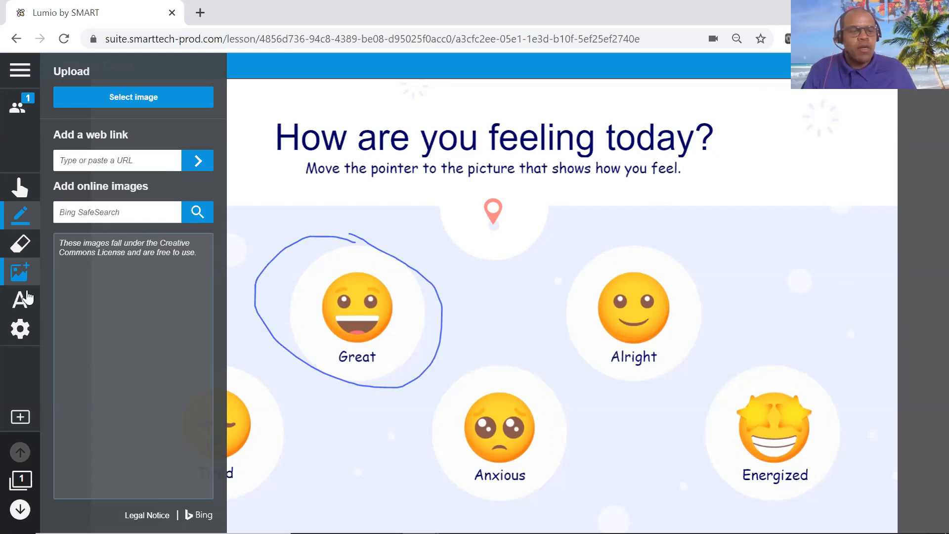
{"action": "left_click", "coordinate": [19, 301]}
{"action": "left_click", "coordinate": [18, 302]}
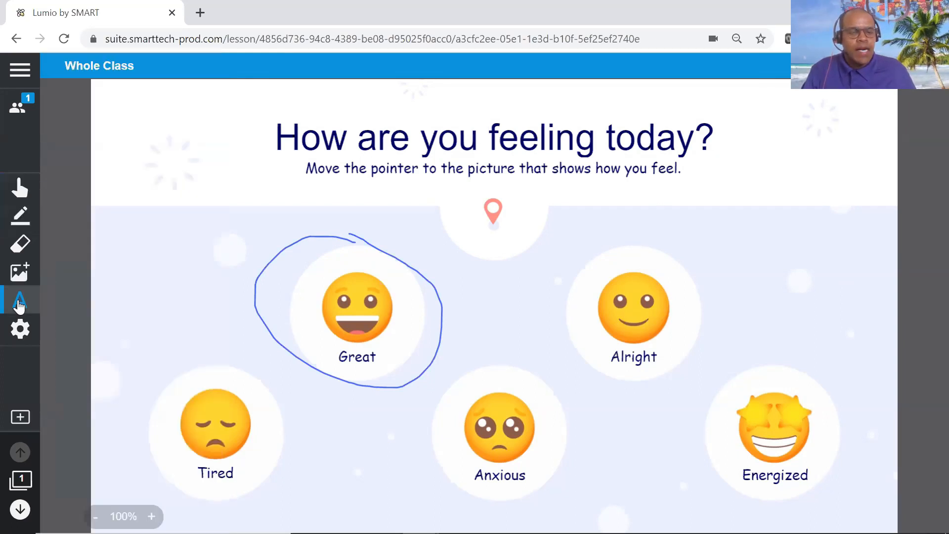
{"action": "left_click", "coordinate": [110, 291]}
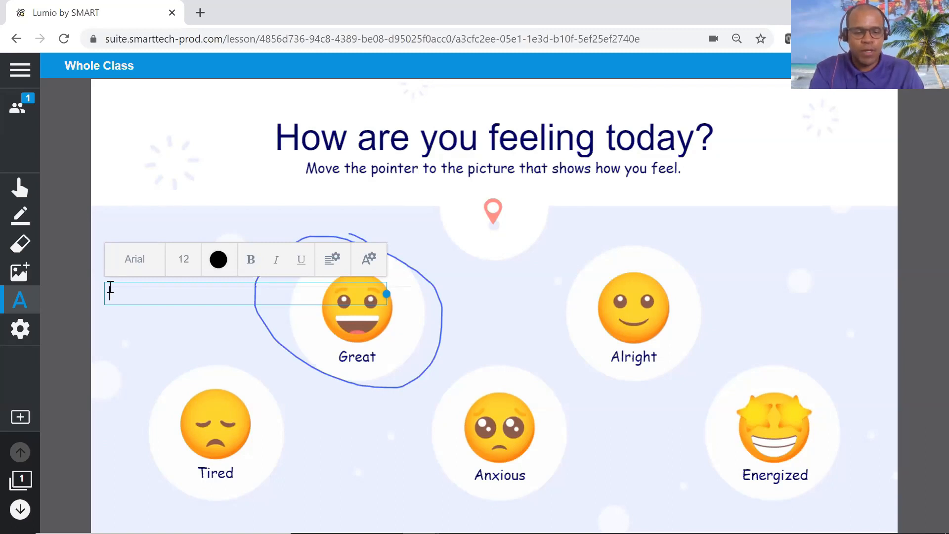
{"action": "type", "text": "Nervous"}
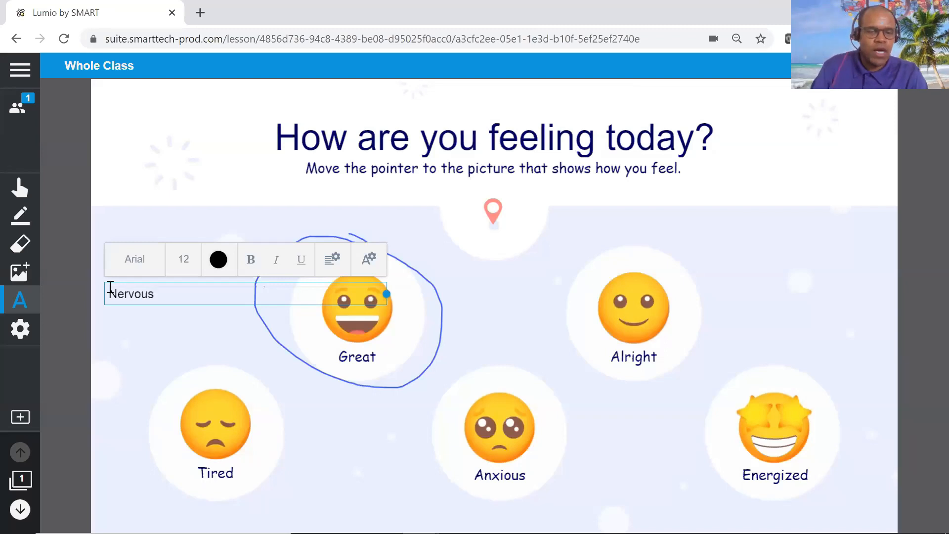
{"action": "left_click", "coordinate": [137, 347]}
{"action": "left_click_drag", "start_coordinate": [123, 298], "coordinate": [575, 247]}
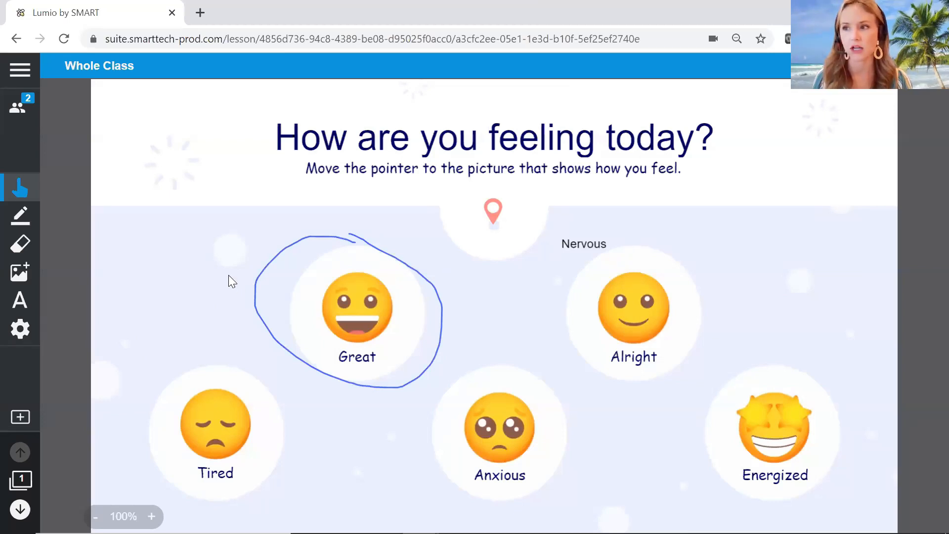
Display the class joining instructions for the students from the student list, and close them again.
{"action": "left_click", "coordinate": [20, 111]}
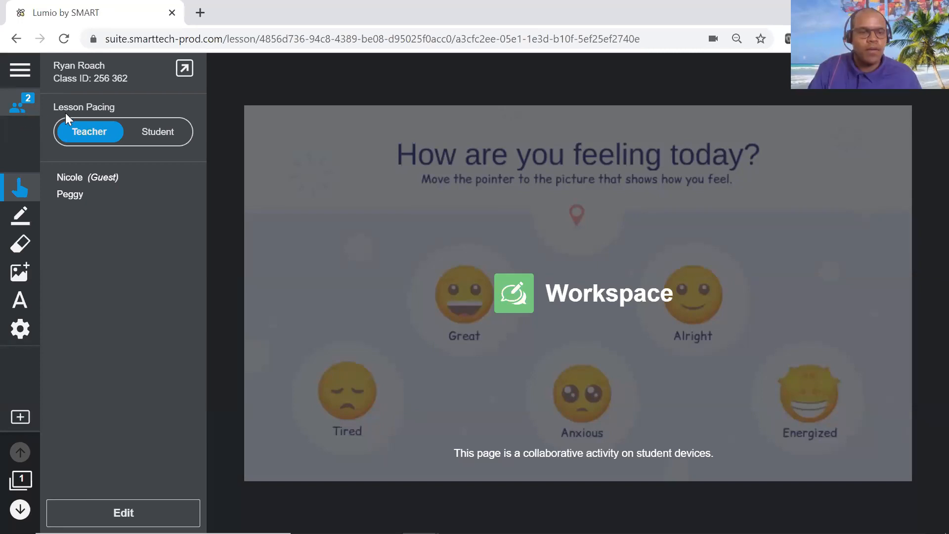
{"action": "left_click", "coordinate": [184, 68]}
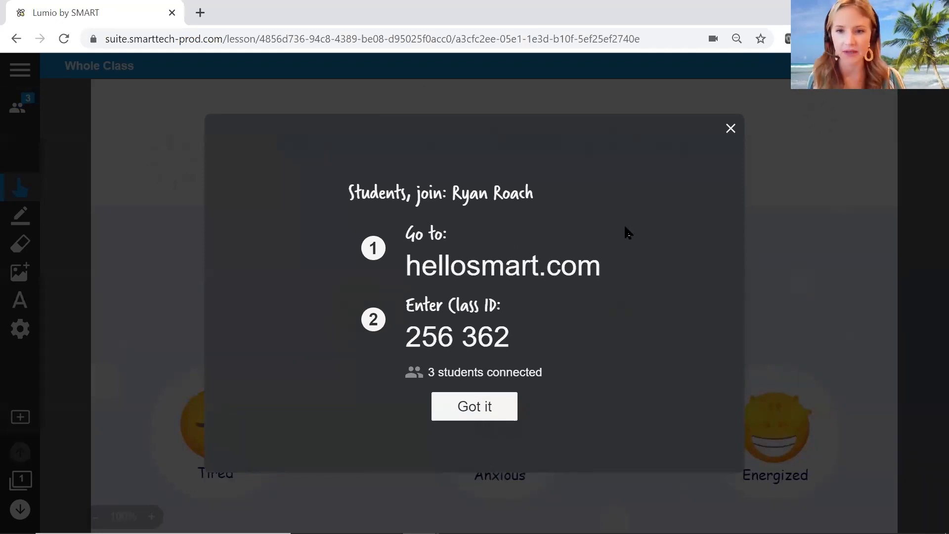
{"action": "left_click", "coordinate": [729, 127]}
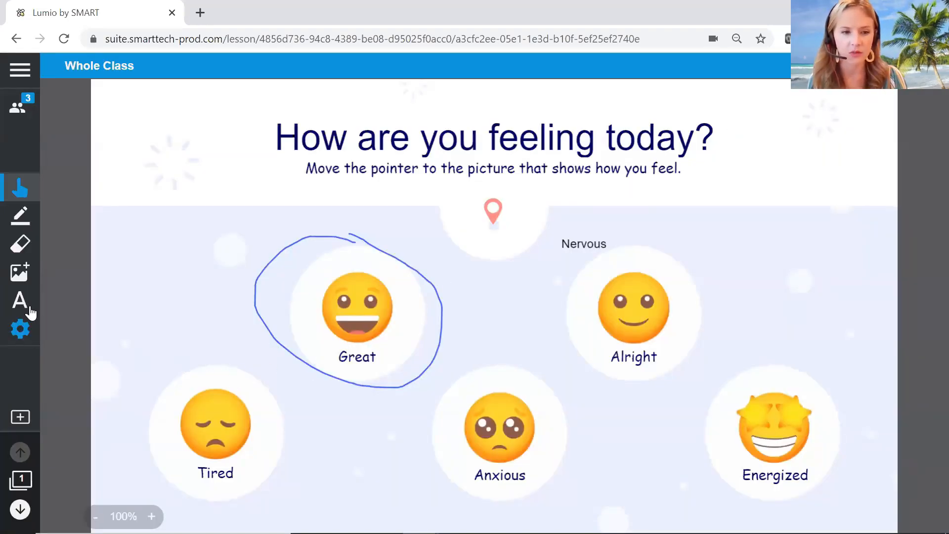
End the running Workspace activity, restart it with everyone on one team, and dismiss the sign-in notice.
{"action": "left_click", "coordinate": [21, 337]}
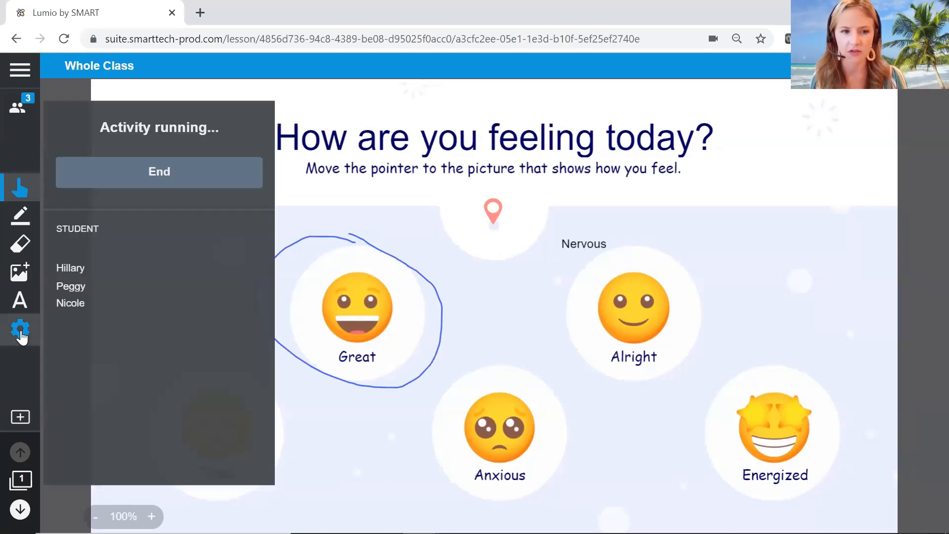
{"action": "left_click", "coordinate": [147, 177]}
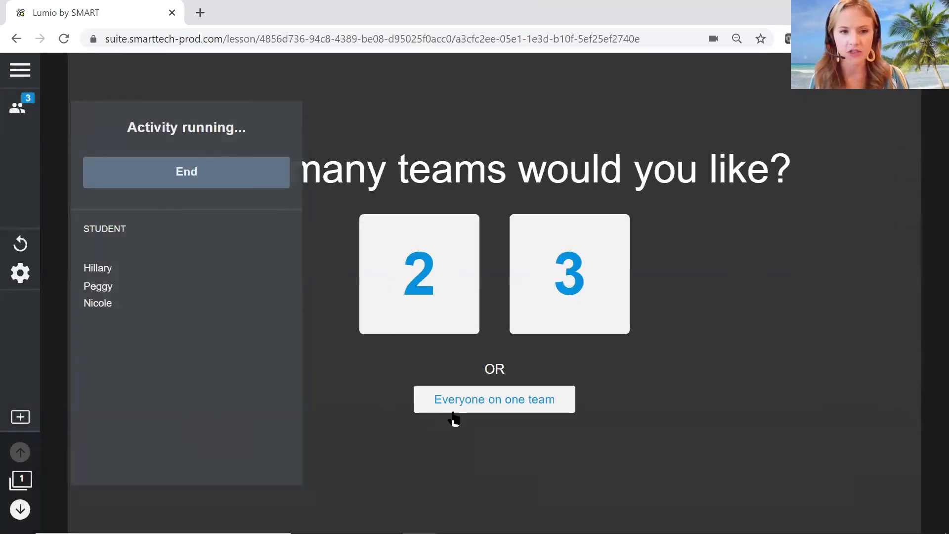
{"action": "left_click", "coordinate": [453, 406]}
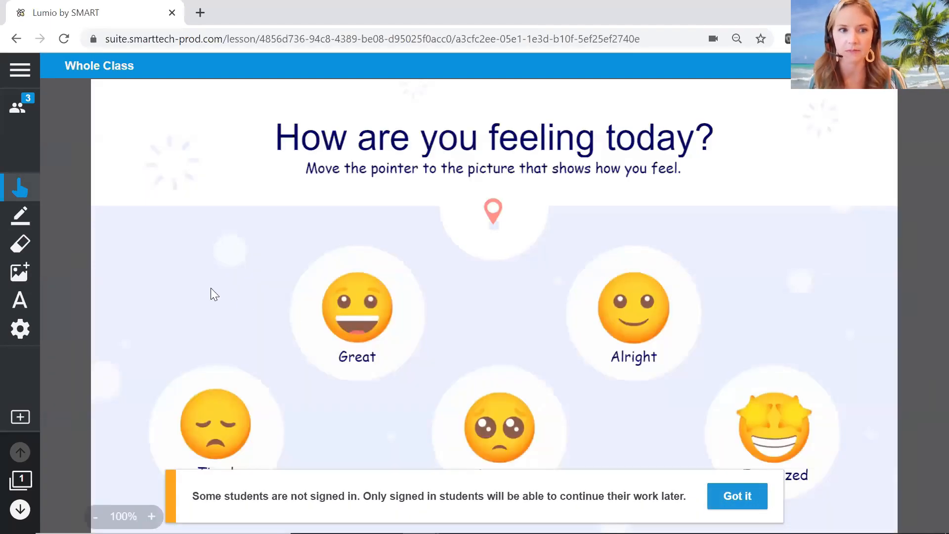
{"action": "left_click", "coordinate": [724, 494]}
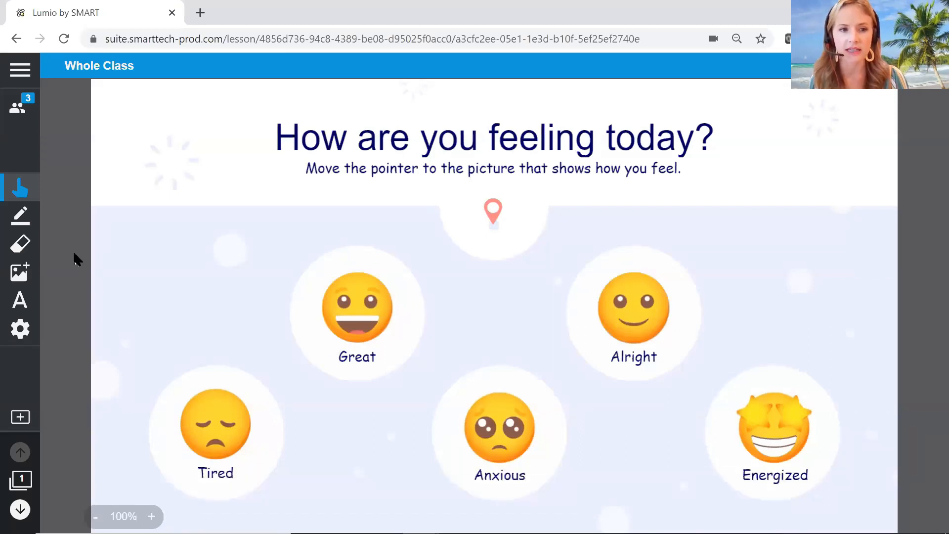
Review the connected students and check who added the black check mark over the Alright emoji.
{"action": "left_click", "coordinate": [16, 110]}
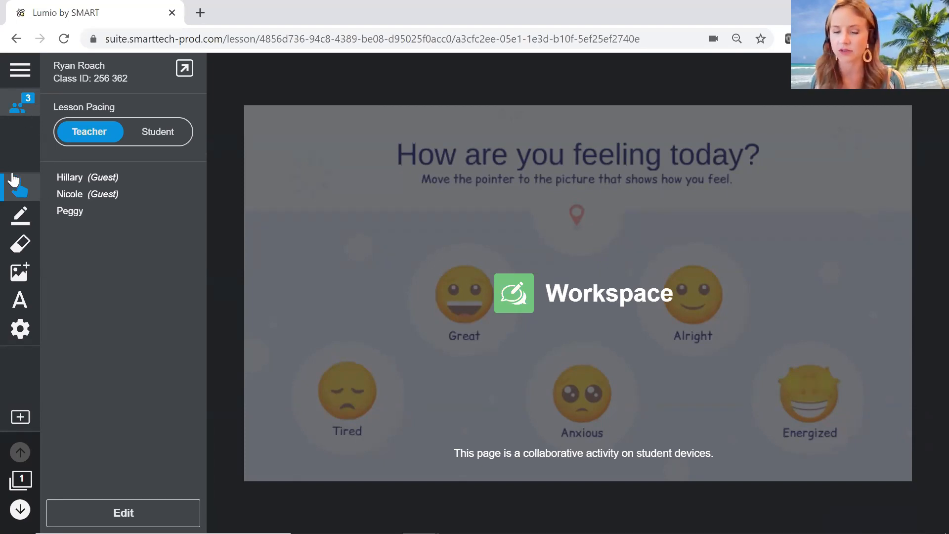
{"action": "left_click", "coordinate": [10, 109]}
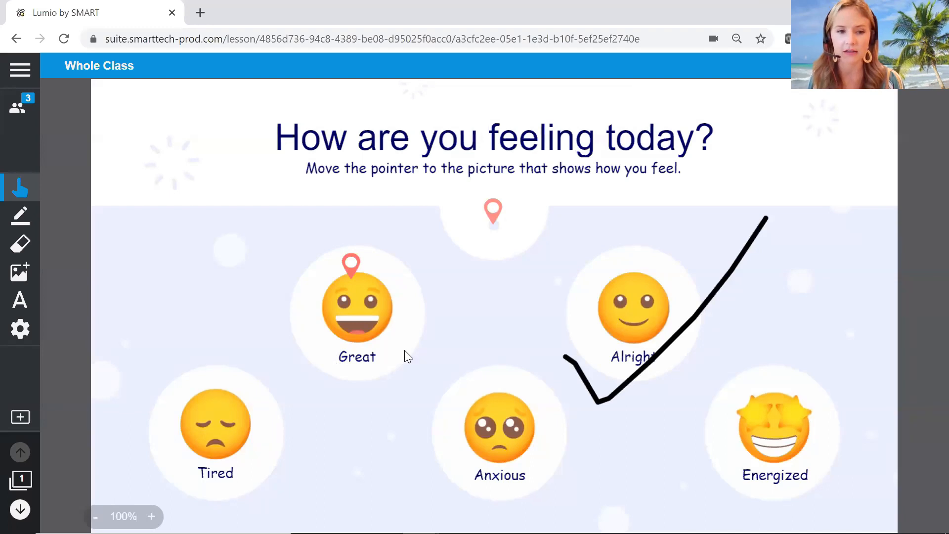
{"action": "left_click", "coordinate": [712, 302]}
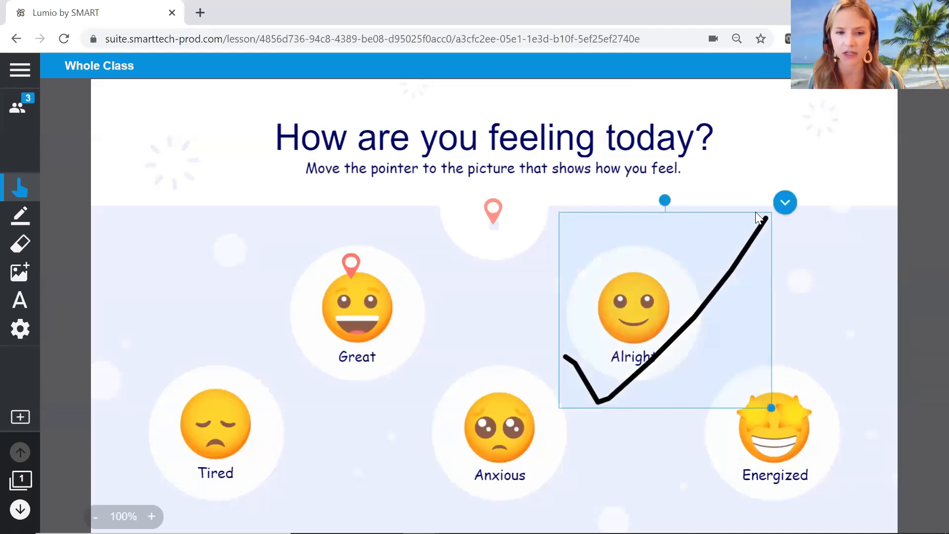
{"action": "left_click", "coordinate": [785, 204]}
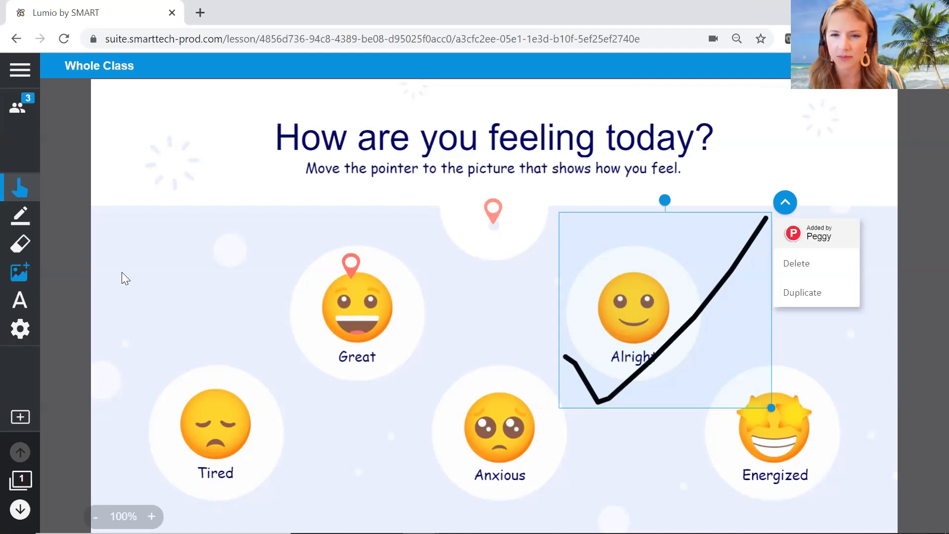
Check which students contributed the child photo and the black check mark in the Workspace.
{"action": "left_click", "coordinate": [30, 302]}
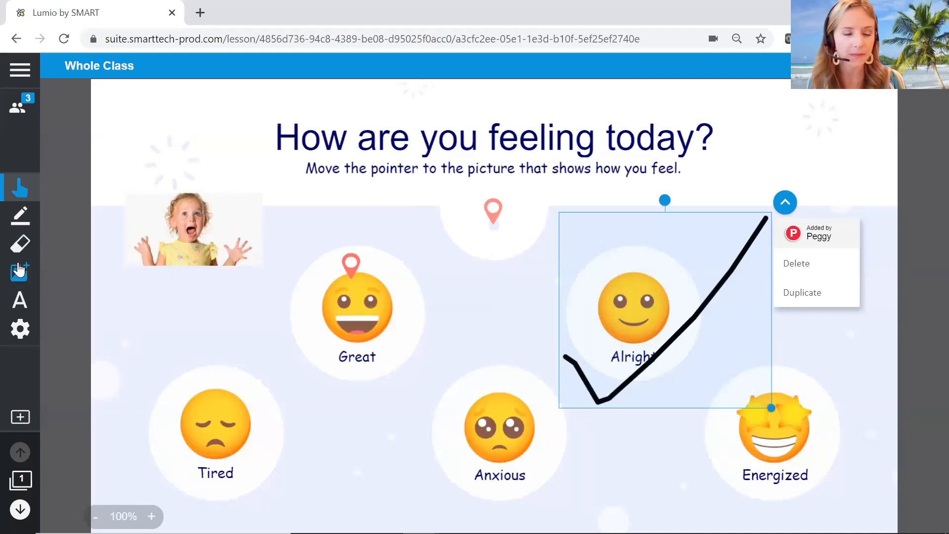
{"action": "left_click", "coordinate": [20, 300]}
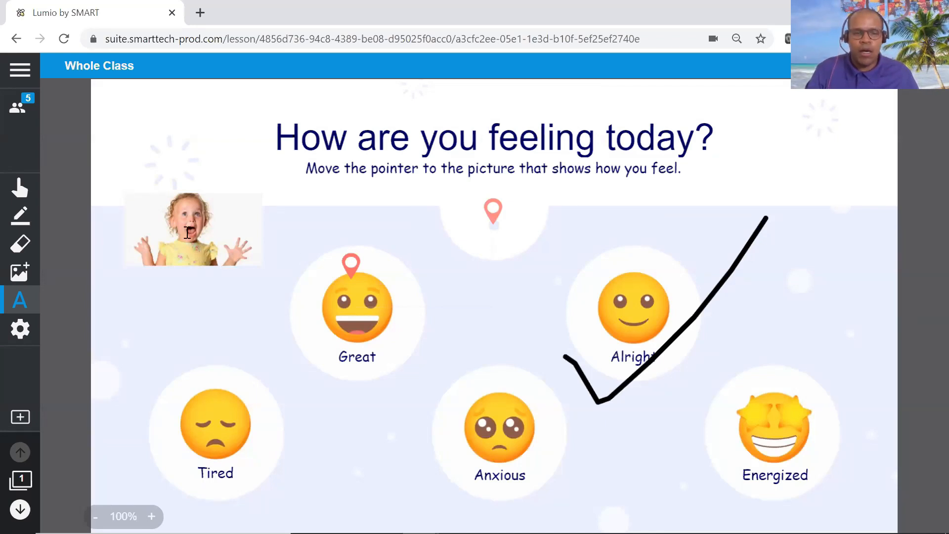
{"action": "left_click", "coordinate": [184, 229]}
{"action": "left_click", "coordinate": [126, 213]}
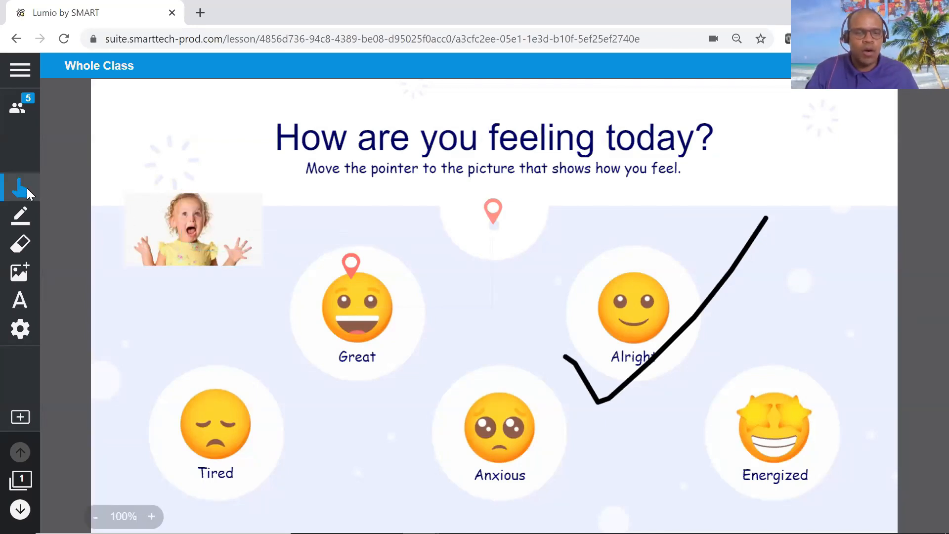
{"action": "left_click", "coordinate": [158, 206]}
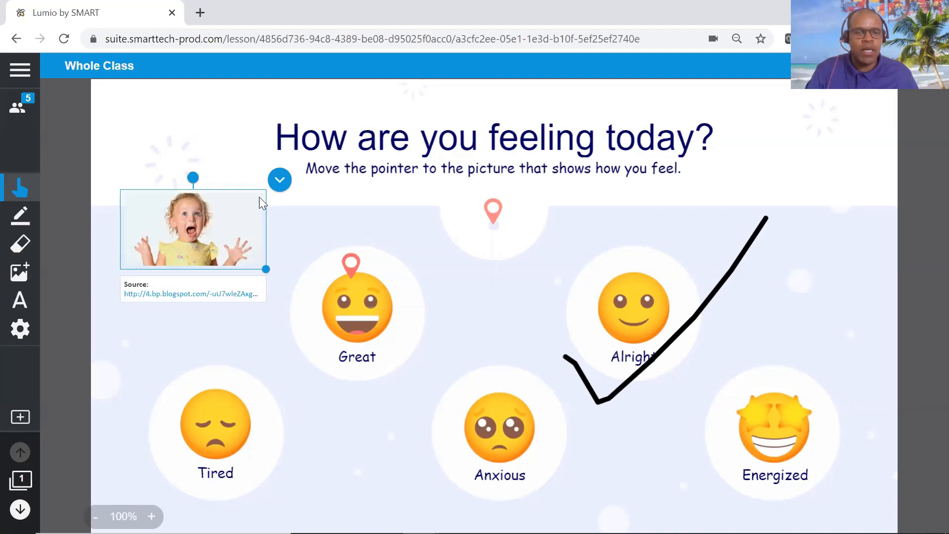
{"action": "left_click", "coordinate": [280, 183]}
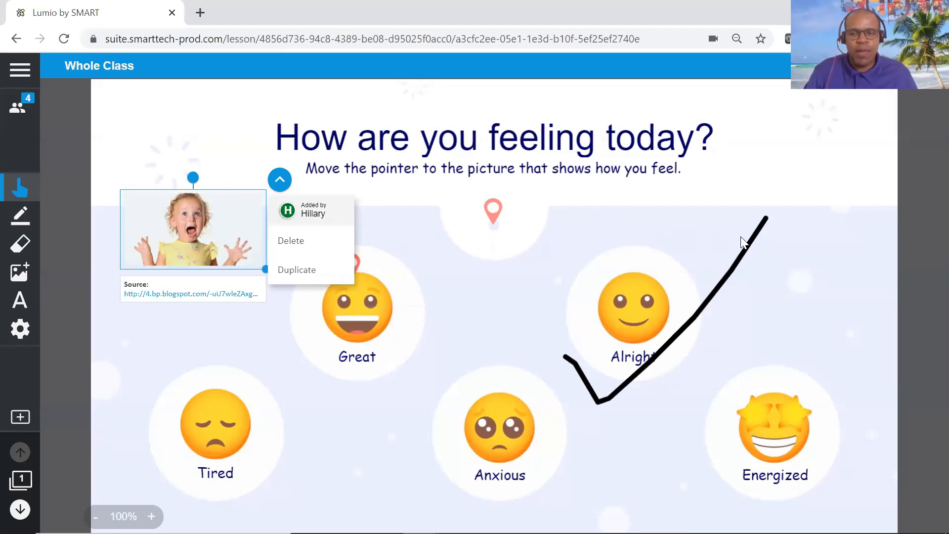
{"action": "left_click", "coordinate": [755, 240]}
{"action": "left_click", "coordinate": [786, 203]}
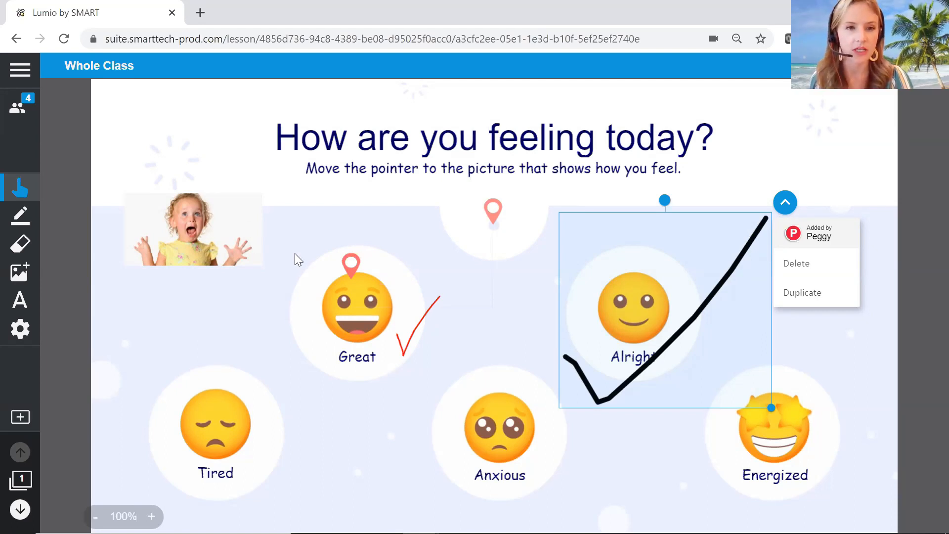
Leave the running lesson for the library and start the "Dip Your Toe in Lumio" lesson with its page overview shown.
{"action": "left_click", "coordinate": [24, 70]}
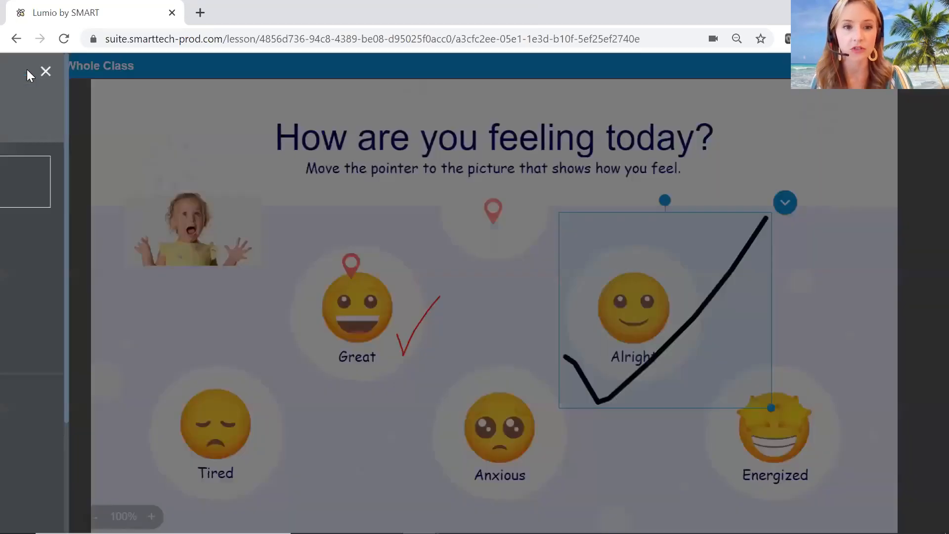
{"action": "left_click", "coordinate": [131, 183]}
{"action": "scroll", "coordinate": [255, 339], "scroll_direction": "down", "scroll_amount": 5}
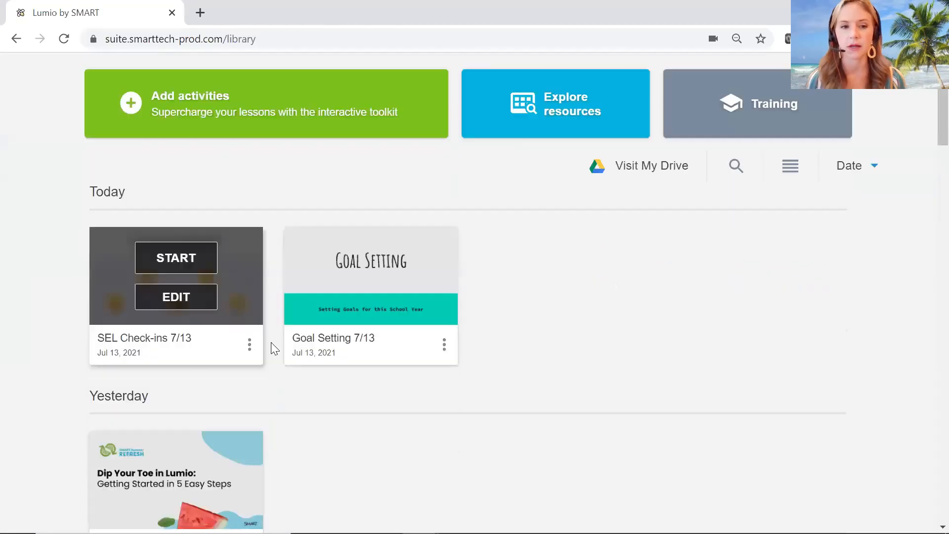
{"action": "left_click", "coordinate": [200, 369]}
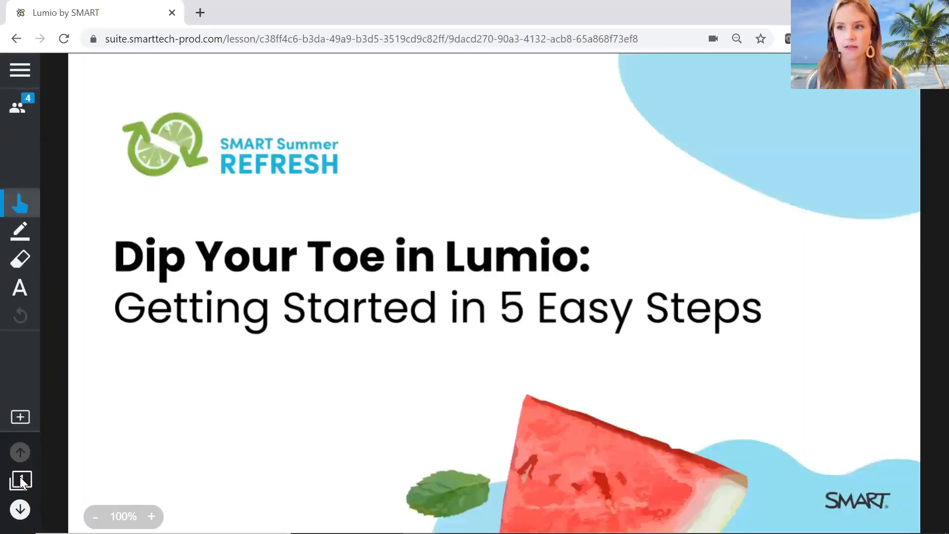
{"action": "left_click", "coordinate": [20, 477]}
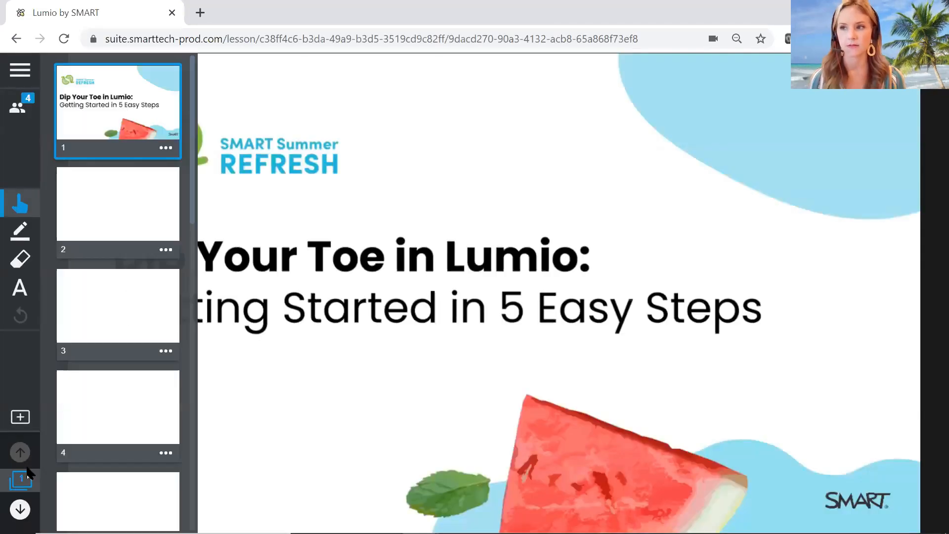